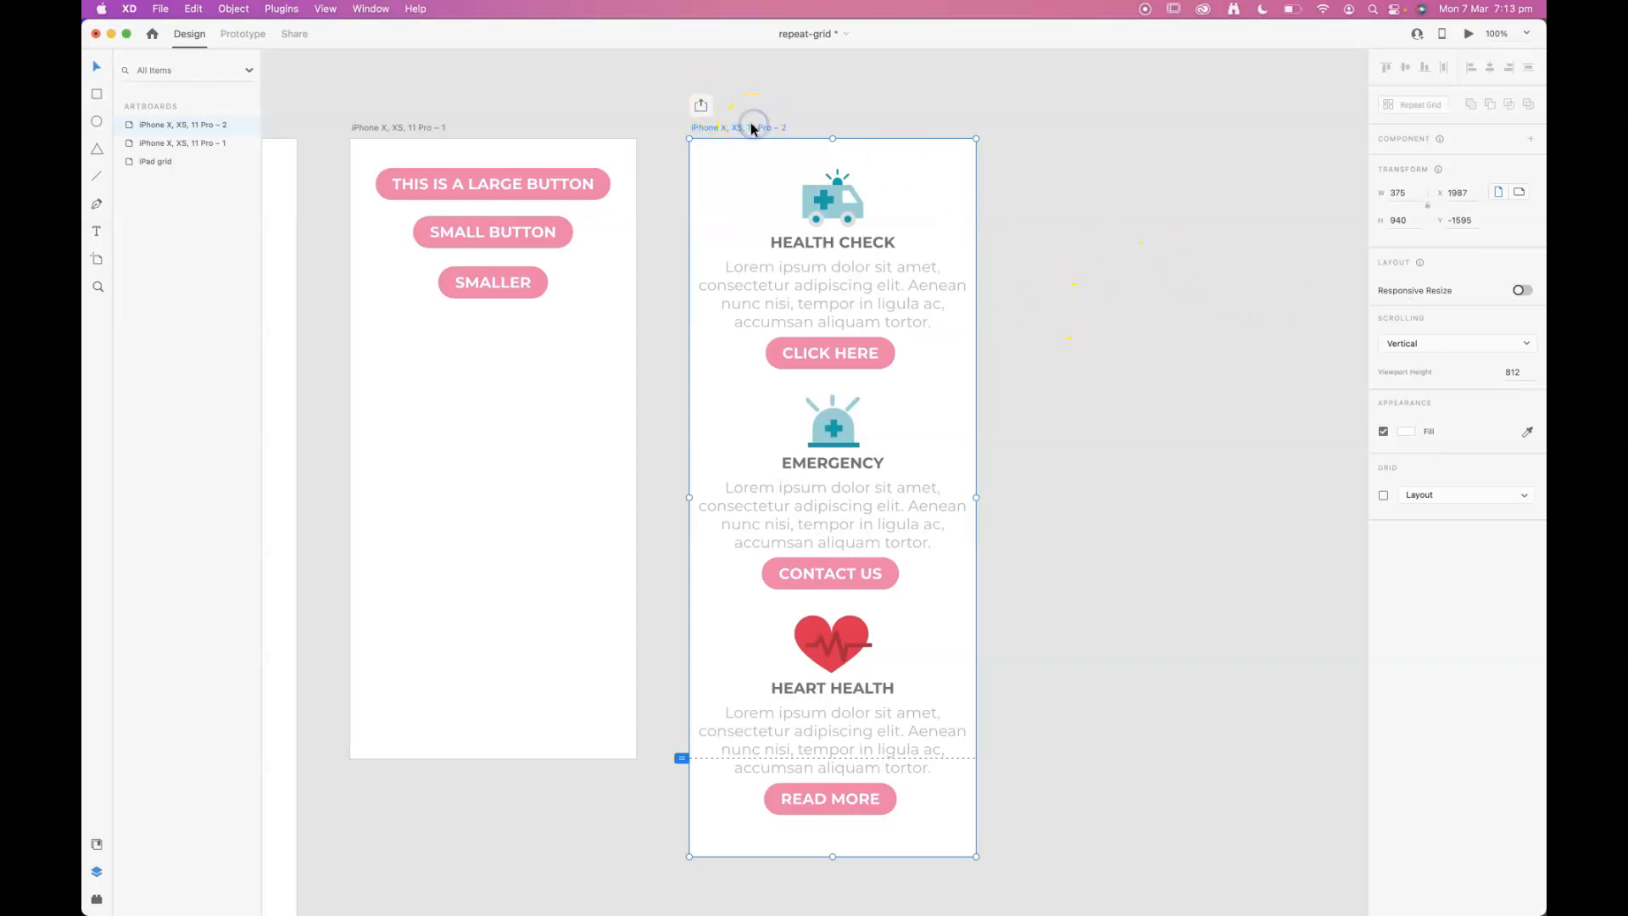
Step: Duplicate the iPhone X, XS, 11 Pro – 2 artboard and select the copy
{"action": "key", "text": "super+d"}
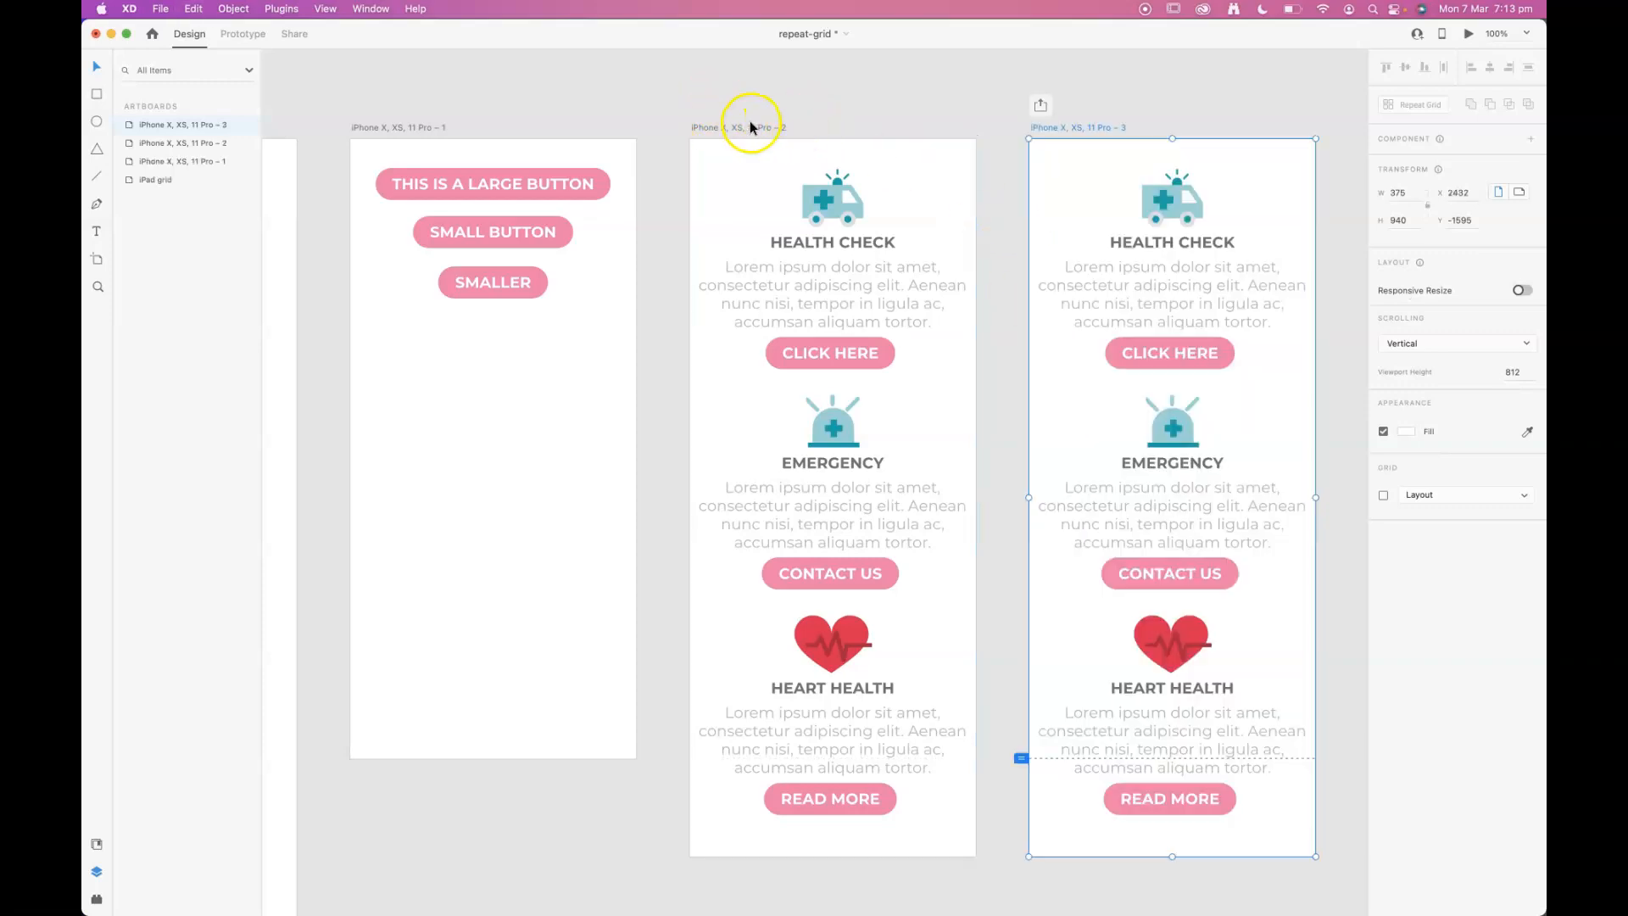
{"action": "left_click_drag", "start_coordinate": [966, 277], "coordinate": [643, 286]}
{"action": "left_click", "coordinate": [989, 258]}
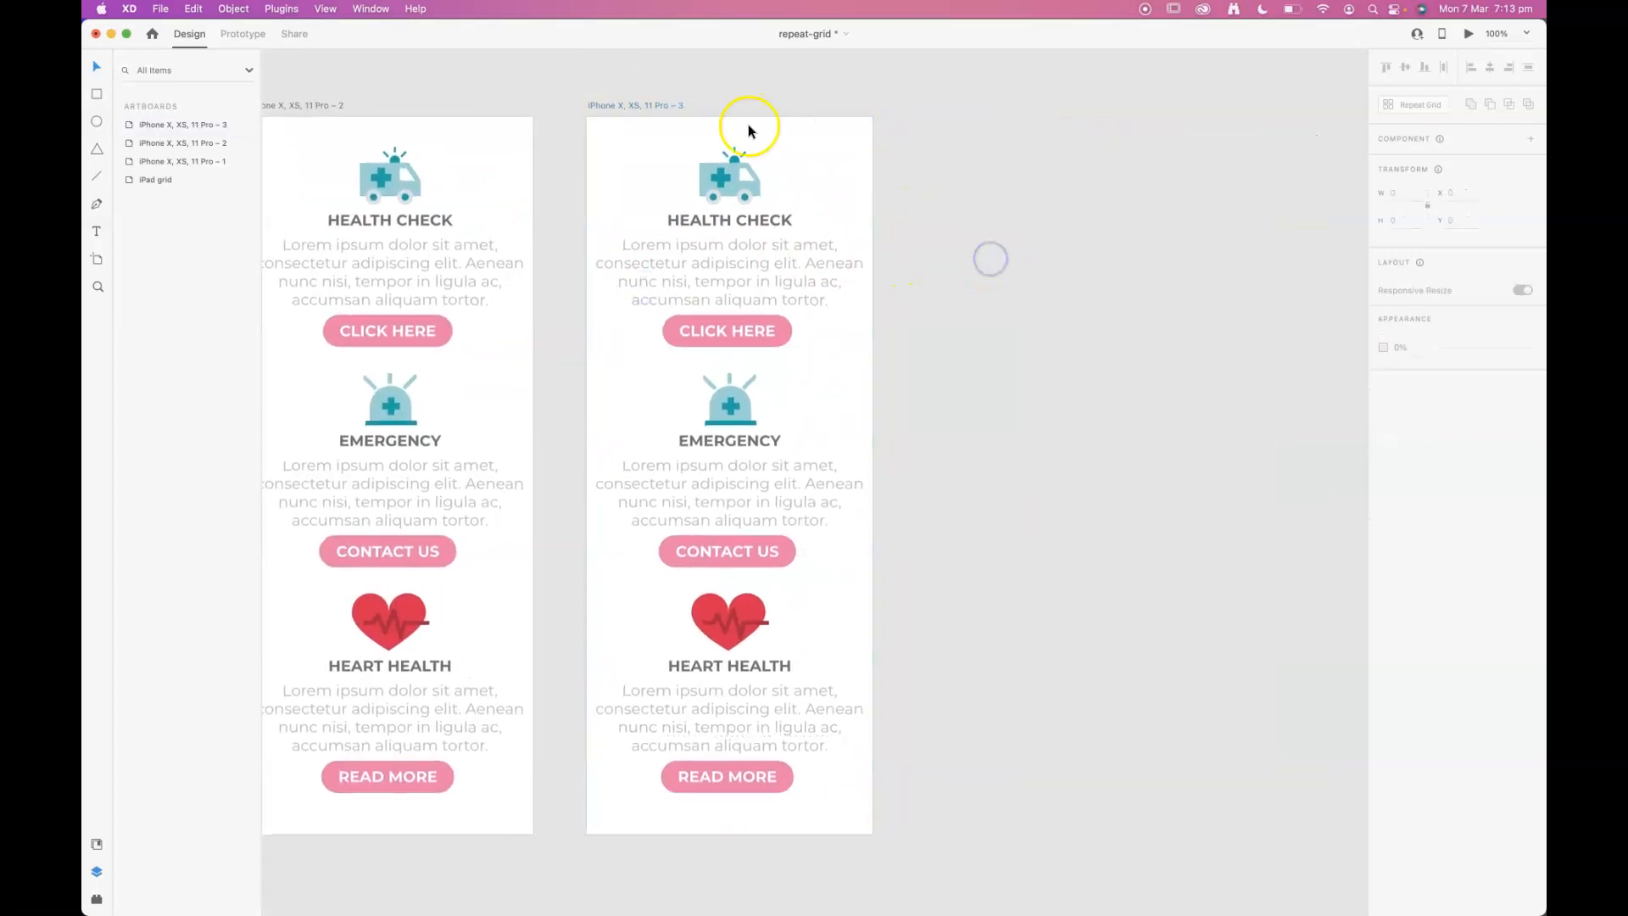
{"action": "left_click", "coordinate": [654, 107]}
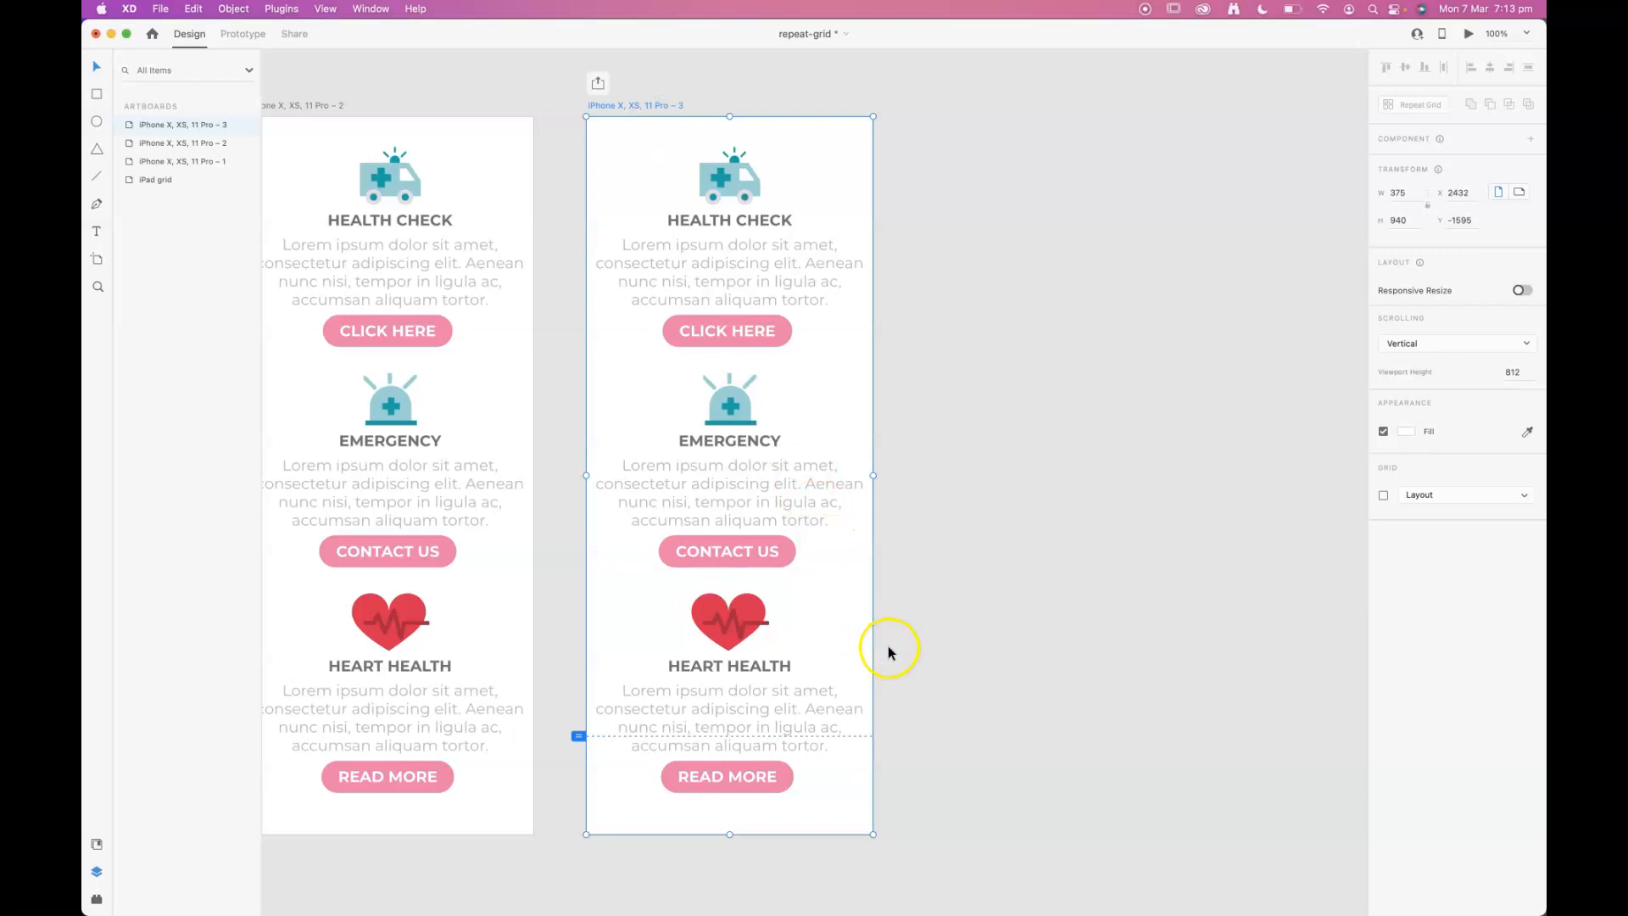
Step: Extend the duplicated artboard downward to a height of about 1450
{"action": "key", "text": "super+minus"}
{"action": "key", "text": "super+minus"}
{"action": "key", "text": "super+minus"}
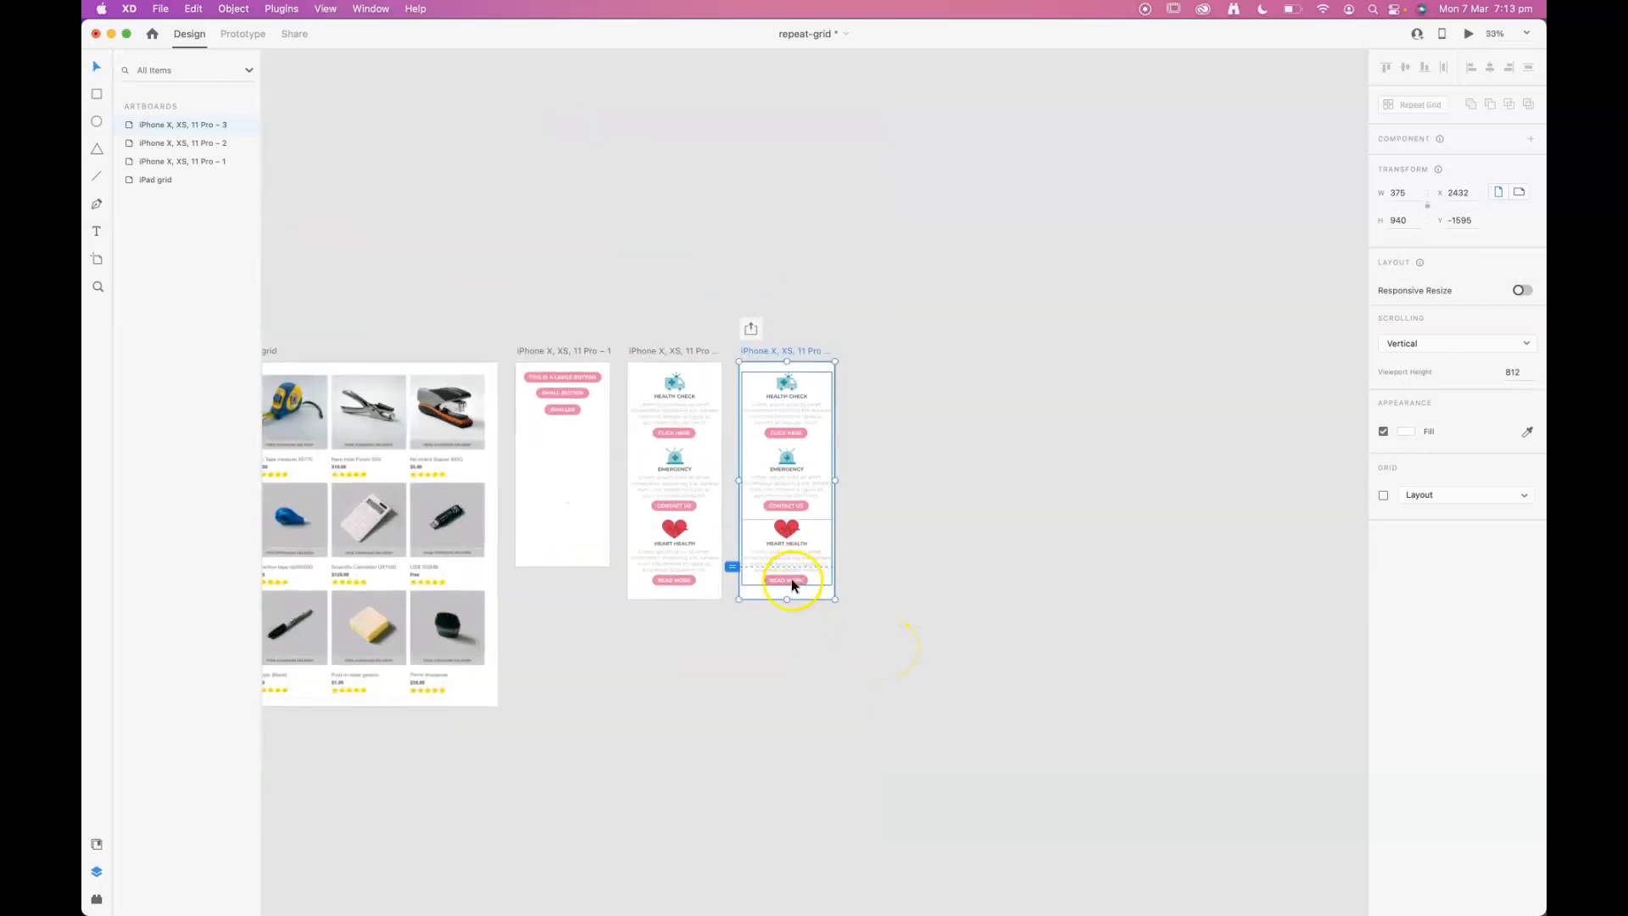
{"action": "left_click_drag", "start_coordinate": [788, 600], "coordinate": [787, 726]}
Step: Move the group of three health sections down the duplicated artboard to X 8, Y 566.56
{"action": "left_click", "coordinate": [864, 393]}
{"action": "left_click_drag", "start_coordinate": [887, 348], "coordinate": [756, 617]}
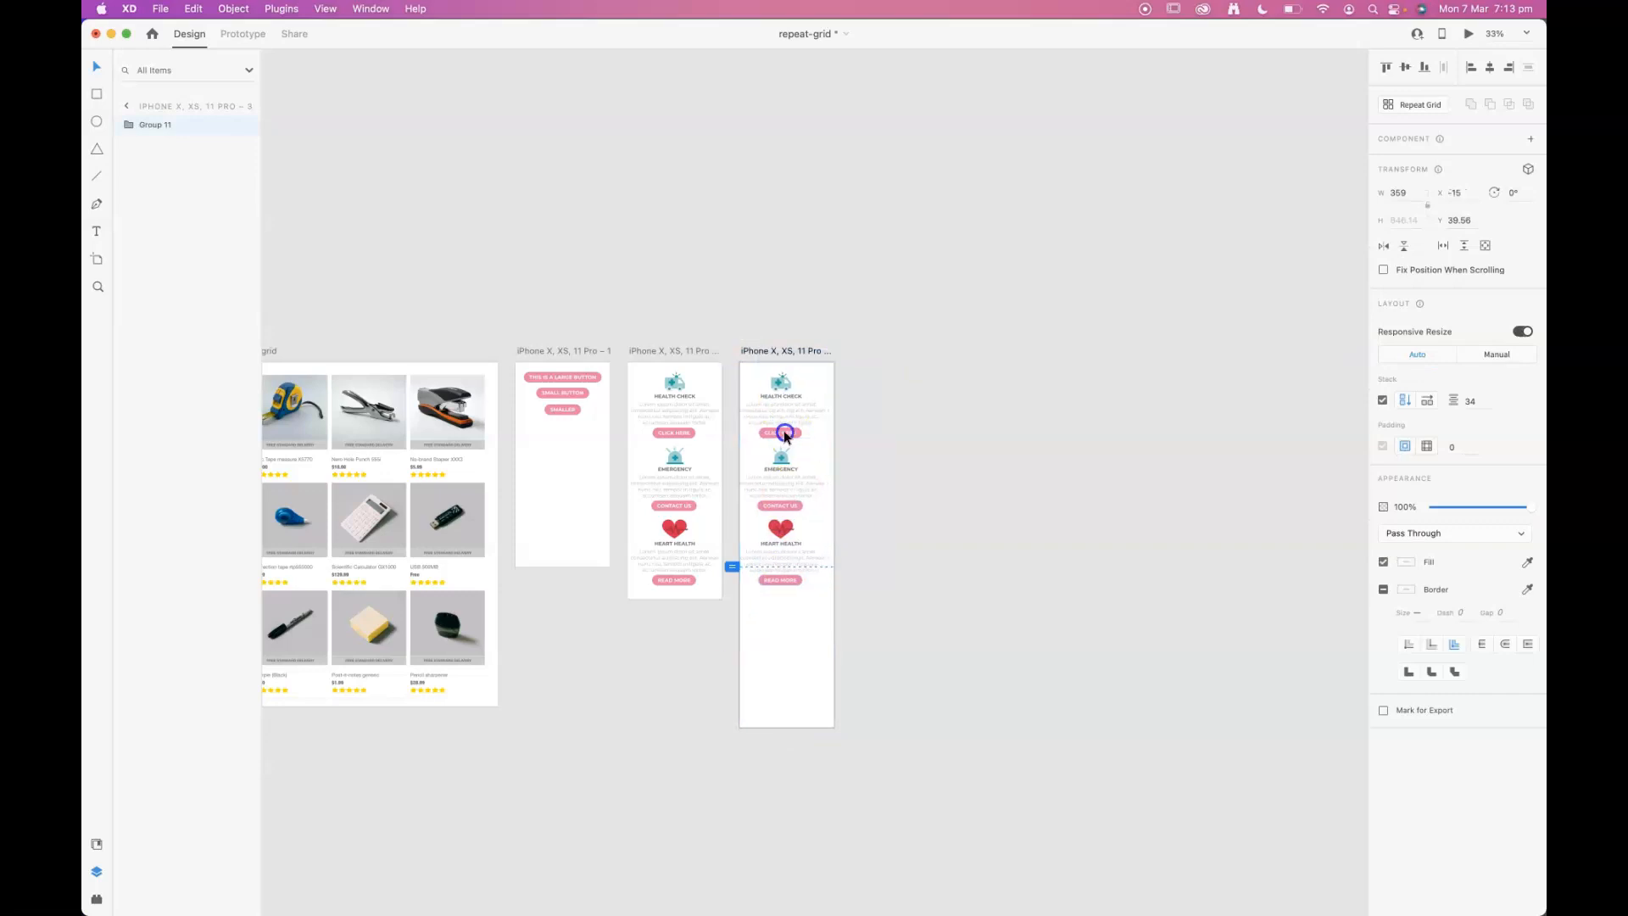
{"action": "left_click_drag", "start_coordinate": [783, 465], "coordinate": [789, 463]}
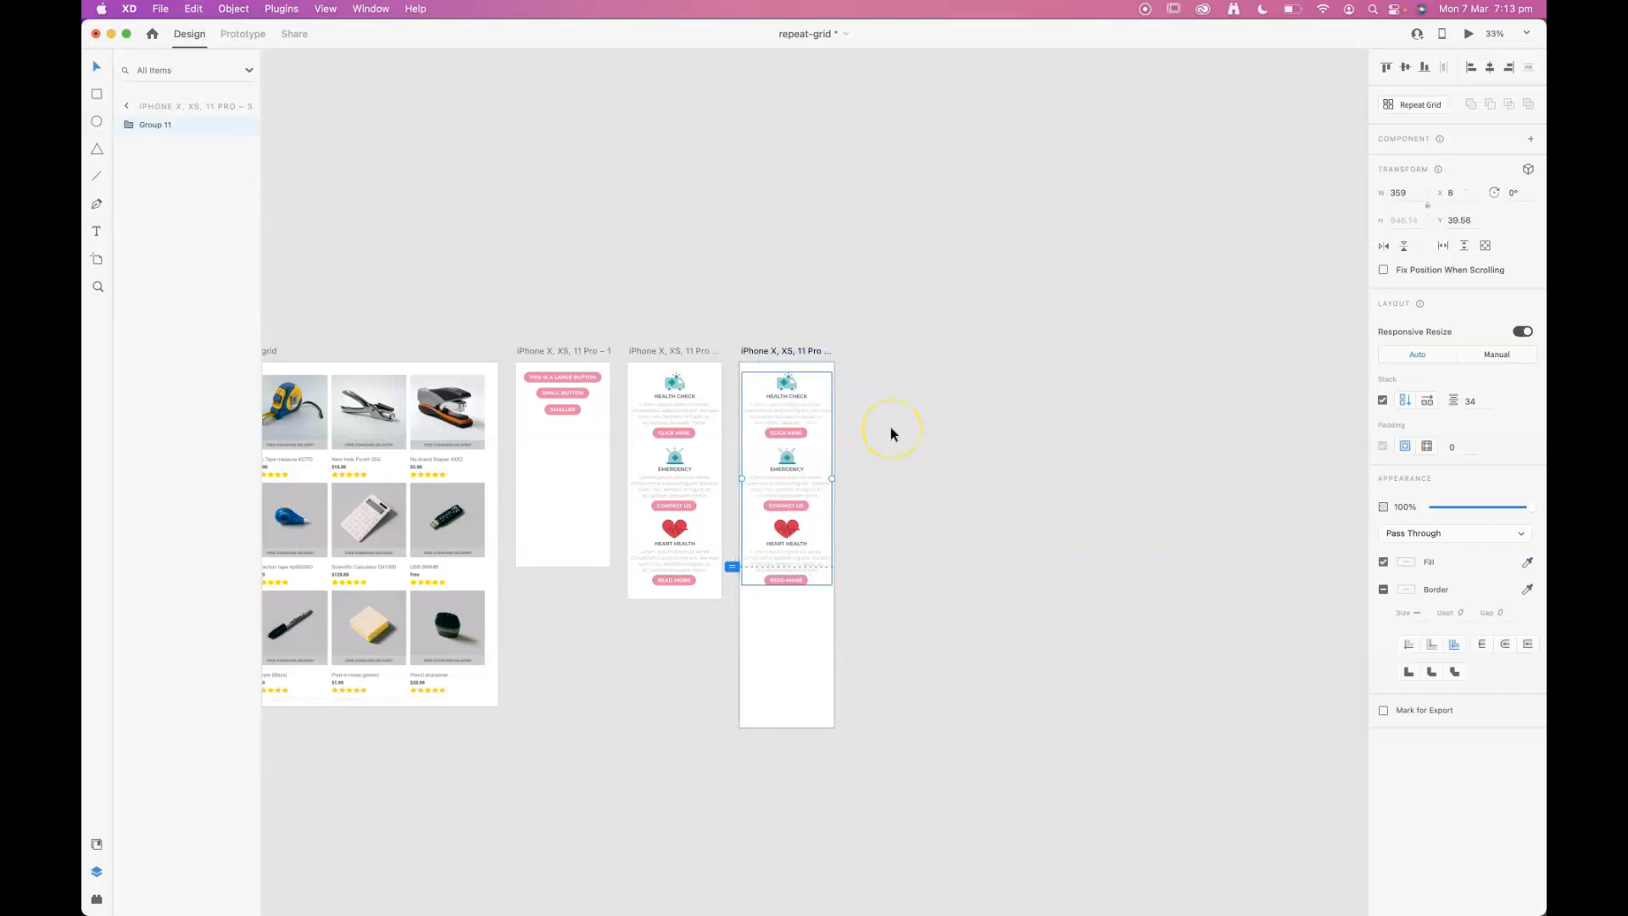
{"action": "key", "text": "super+equal"}
{"action": "key", "text": "super+equal"}
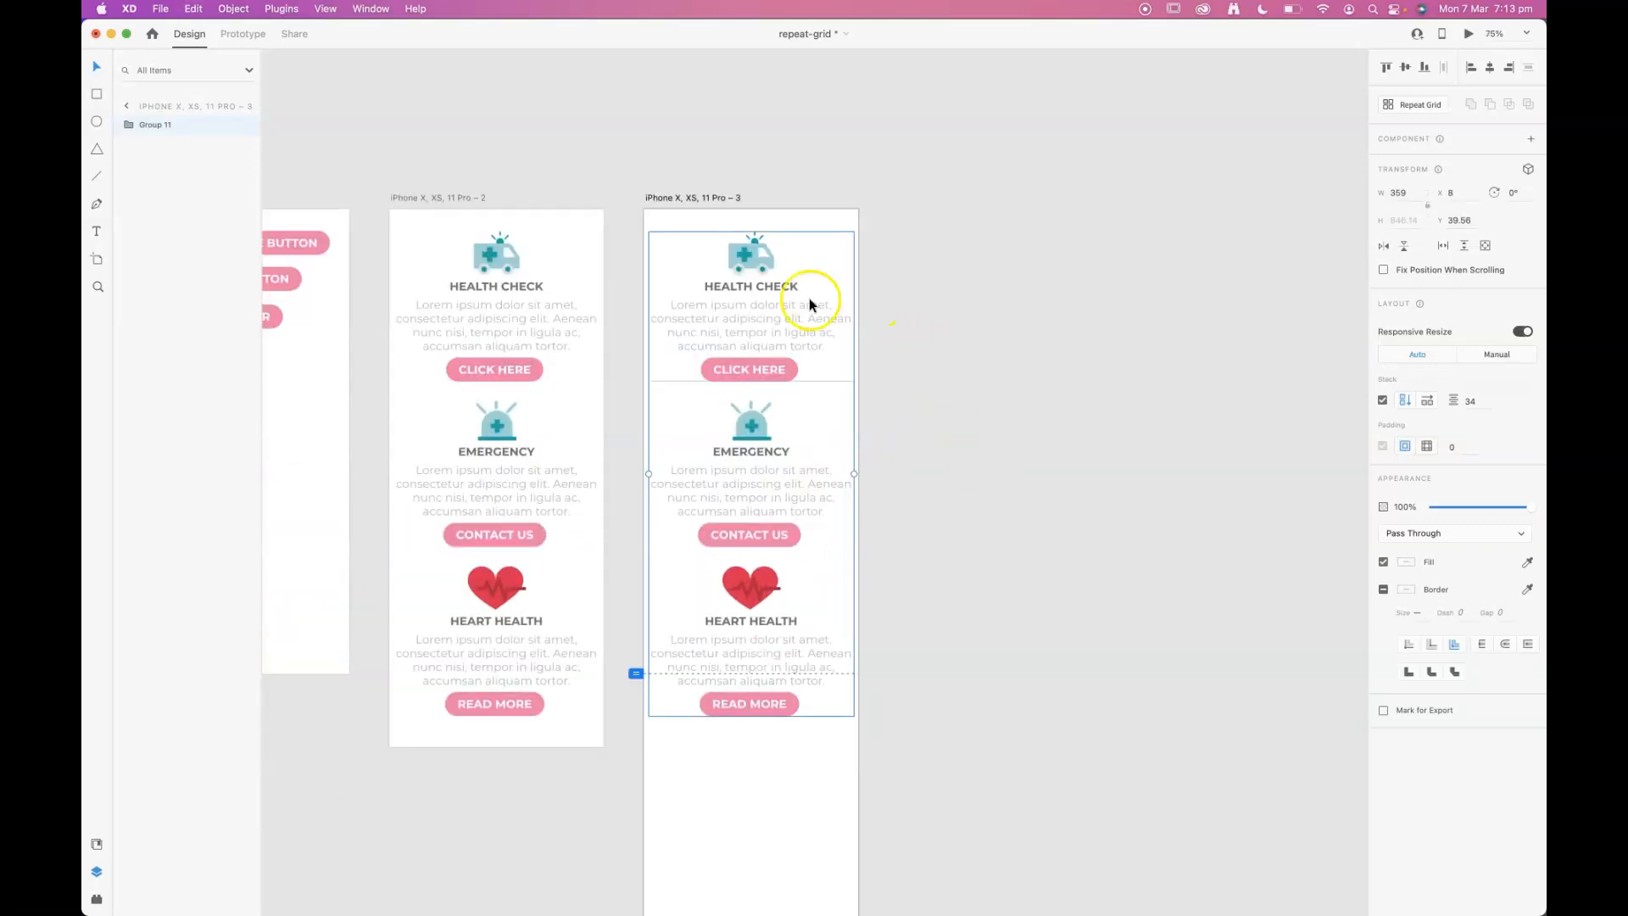
{"action": "left_click", "coordinate": [729, 199]}
{"action": "scroll", "coordinate": [1017, 257], "scroll_direction": "down", "scroll_amount": 5}
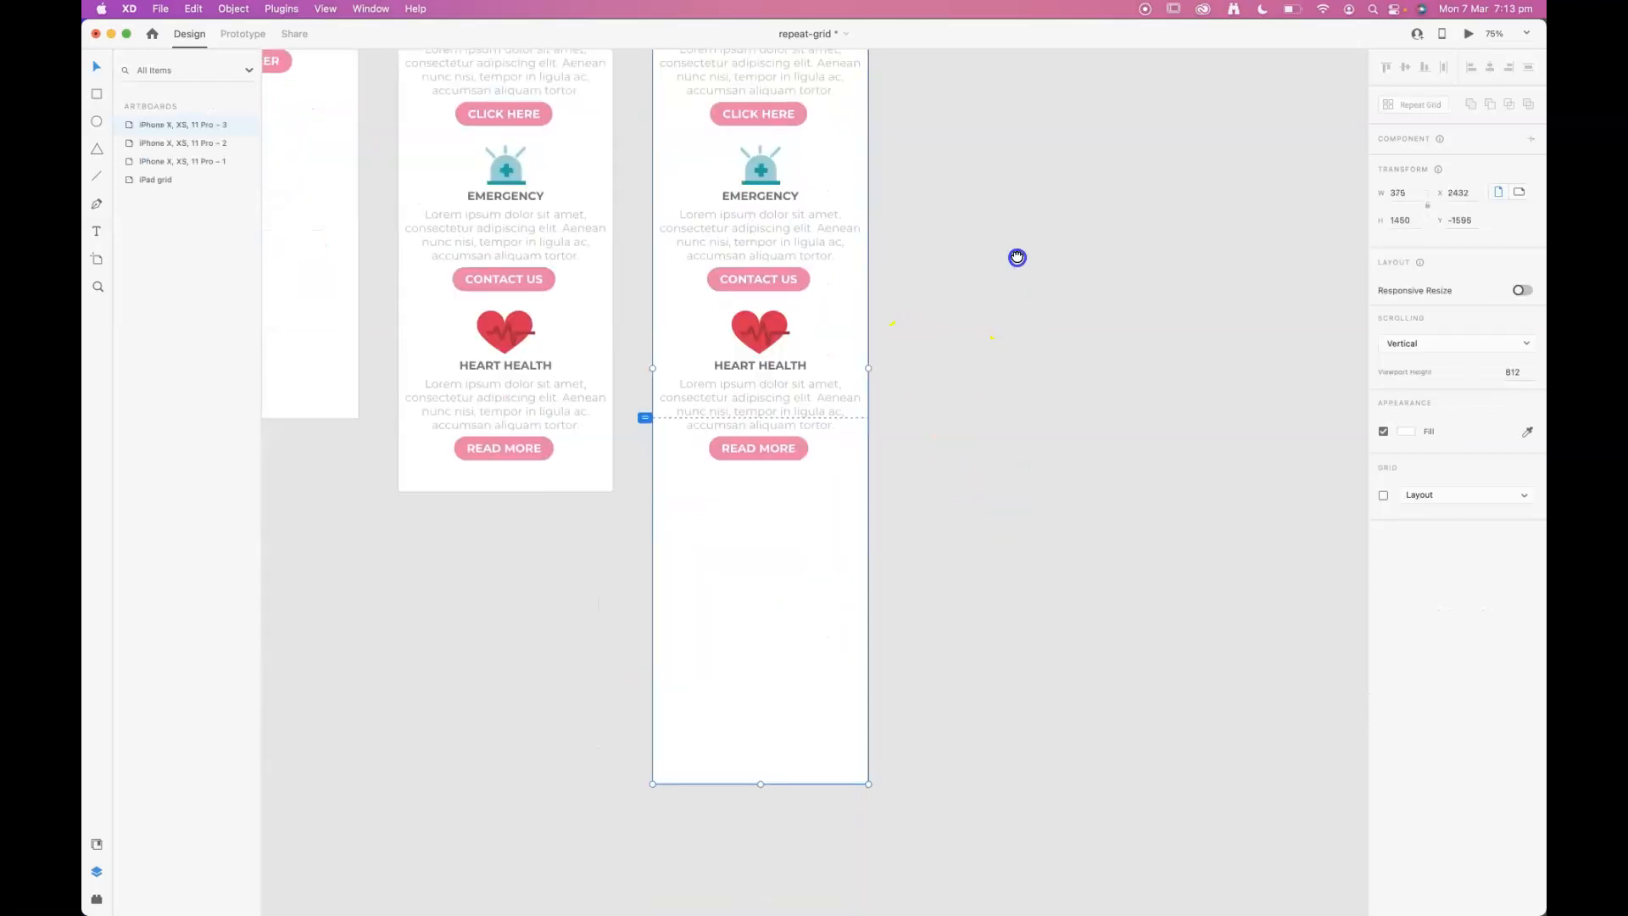
{"action": "scroll", "coordinate": [1017, 257], "scroll_direction": "up", "scroll_amount": 3}
{"action": "left_click_drag", "start_coordinate": [910, 143], "coordinate": [659, 585]}
{"action": "left_click_drag", "start_coordinate": [734, 160], "coordinate": [729, 443]}
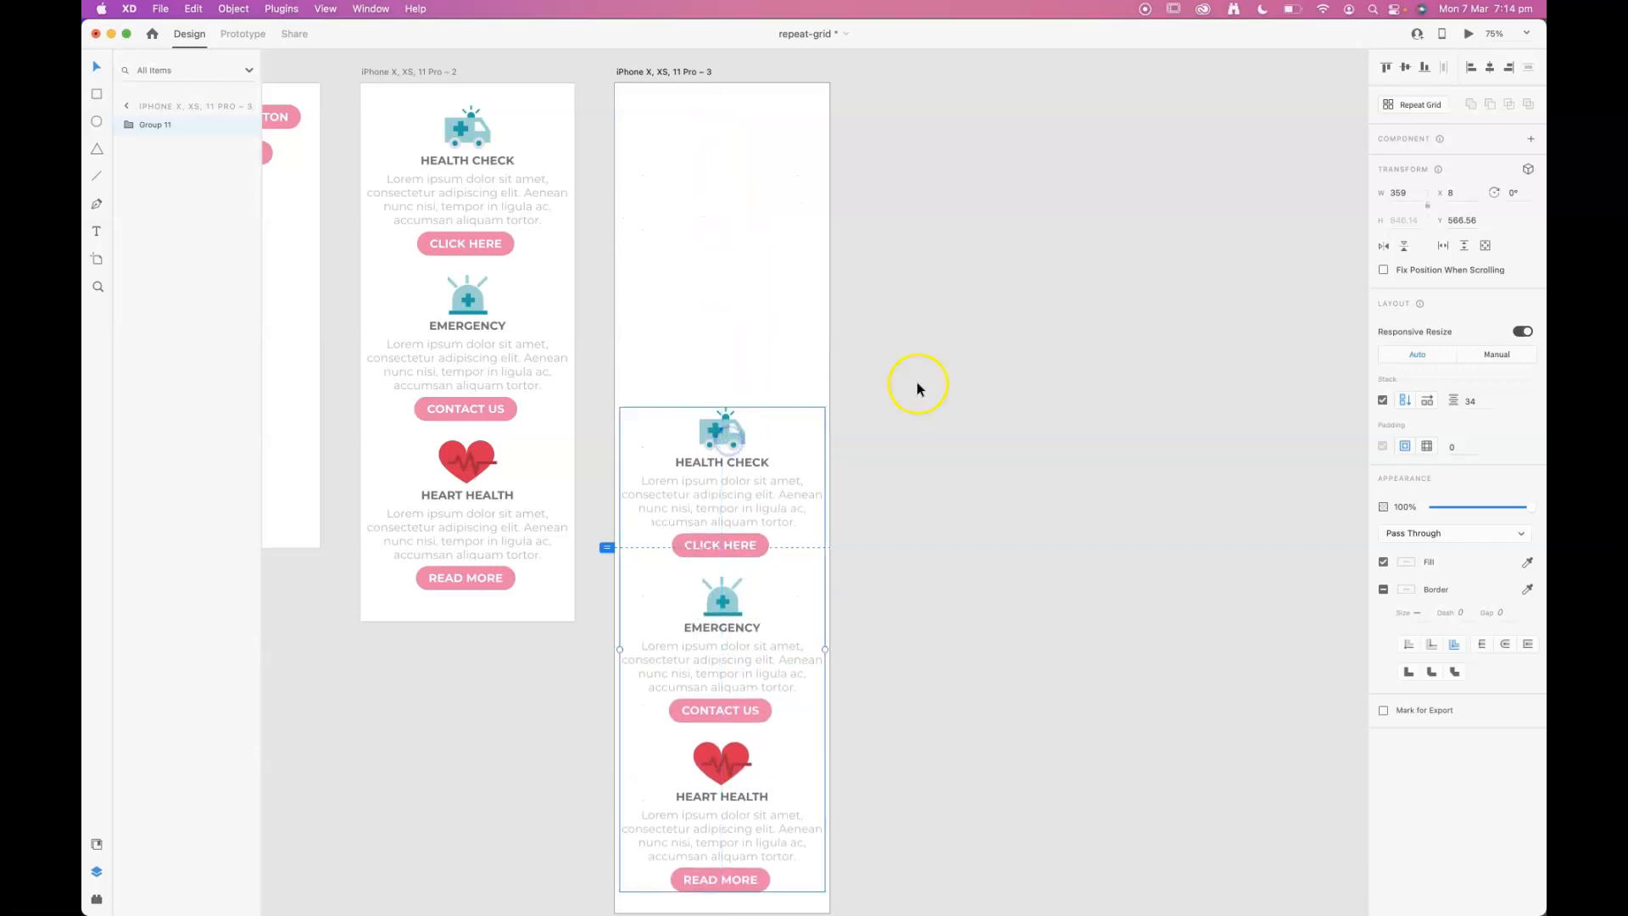
{"action": "left_click", "coordinate": [946, 382]}
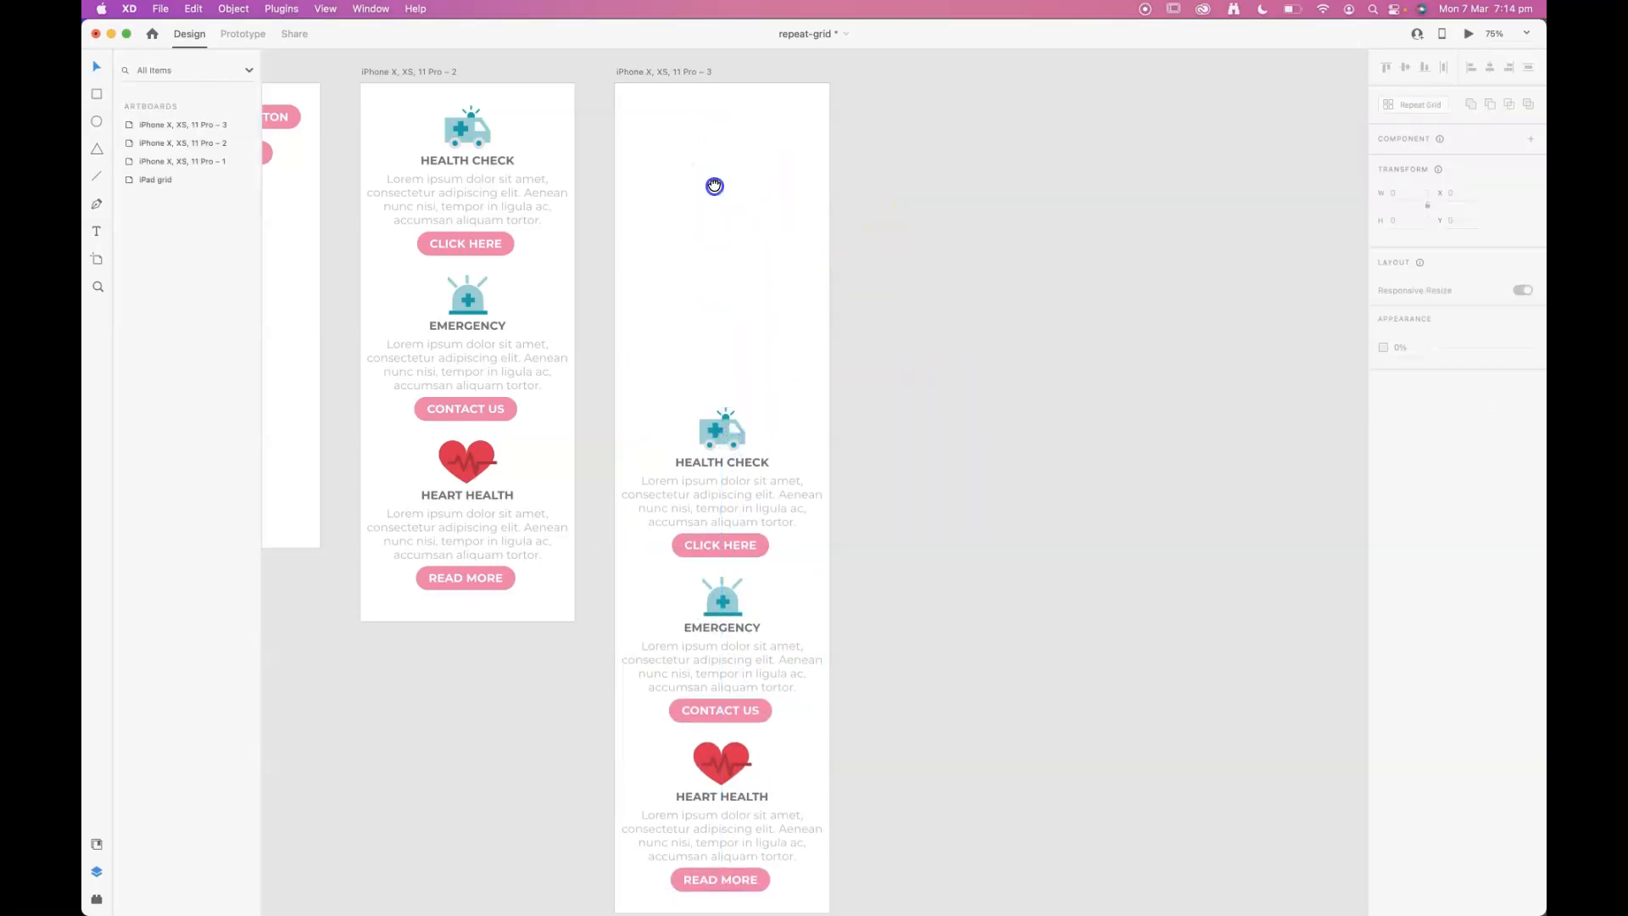
Step: Draw a borderless full-width rectangle about 375 by 332 in the empty area above the sections, at about Y 62
{"action": "left_click_drag", "start_coordinate": [716, 176], "coordinate": [717, 245]}
{"action": "left_click", "coordinate": [96, 94]}
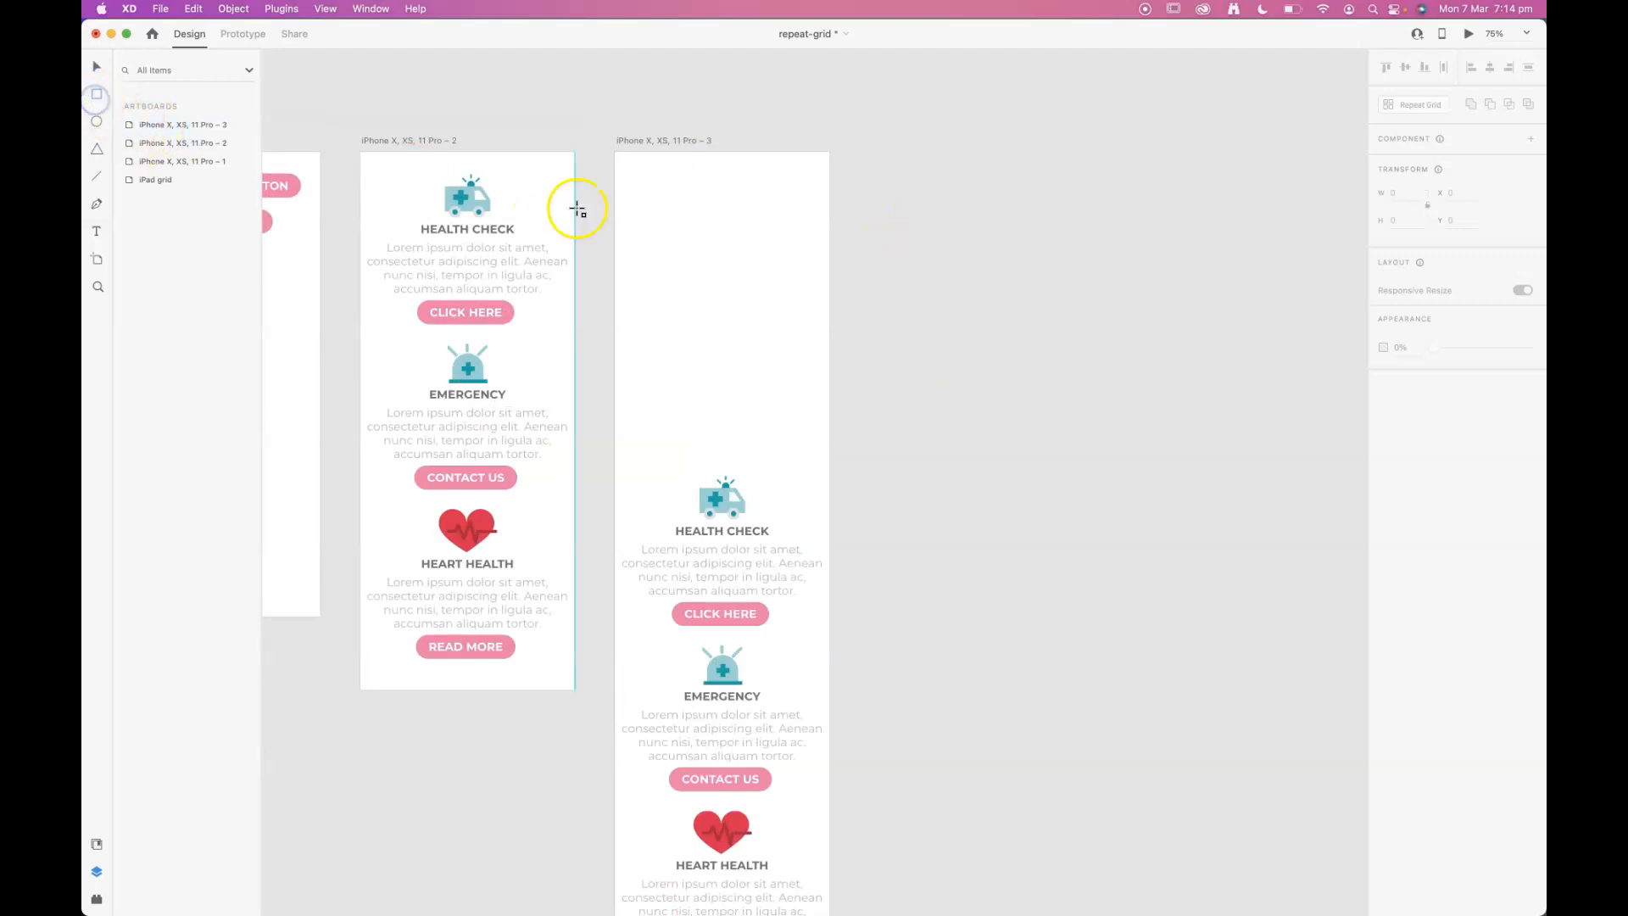
{"action": "mouse_move", "coordinate": [615, 188]}
{"action": "left_mouse_down"}
{"action": "mouse_move", "coordinate": [806, 308]}
{"action": "mouse_move", "coordinate": [830, 378]}
{"action": "left_mouse_up"}
{"action": "left_click", "coordinate": [1389, 529]}
{"action": "left_click", "coordinate": [1388, 529]}
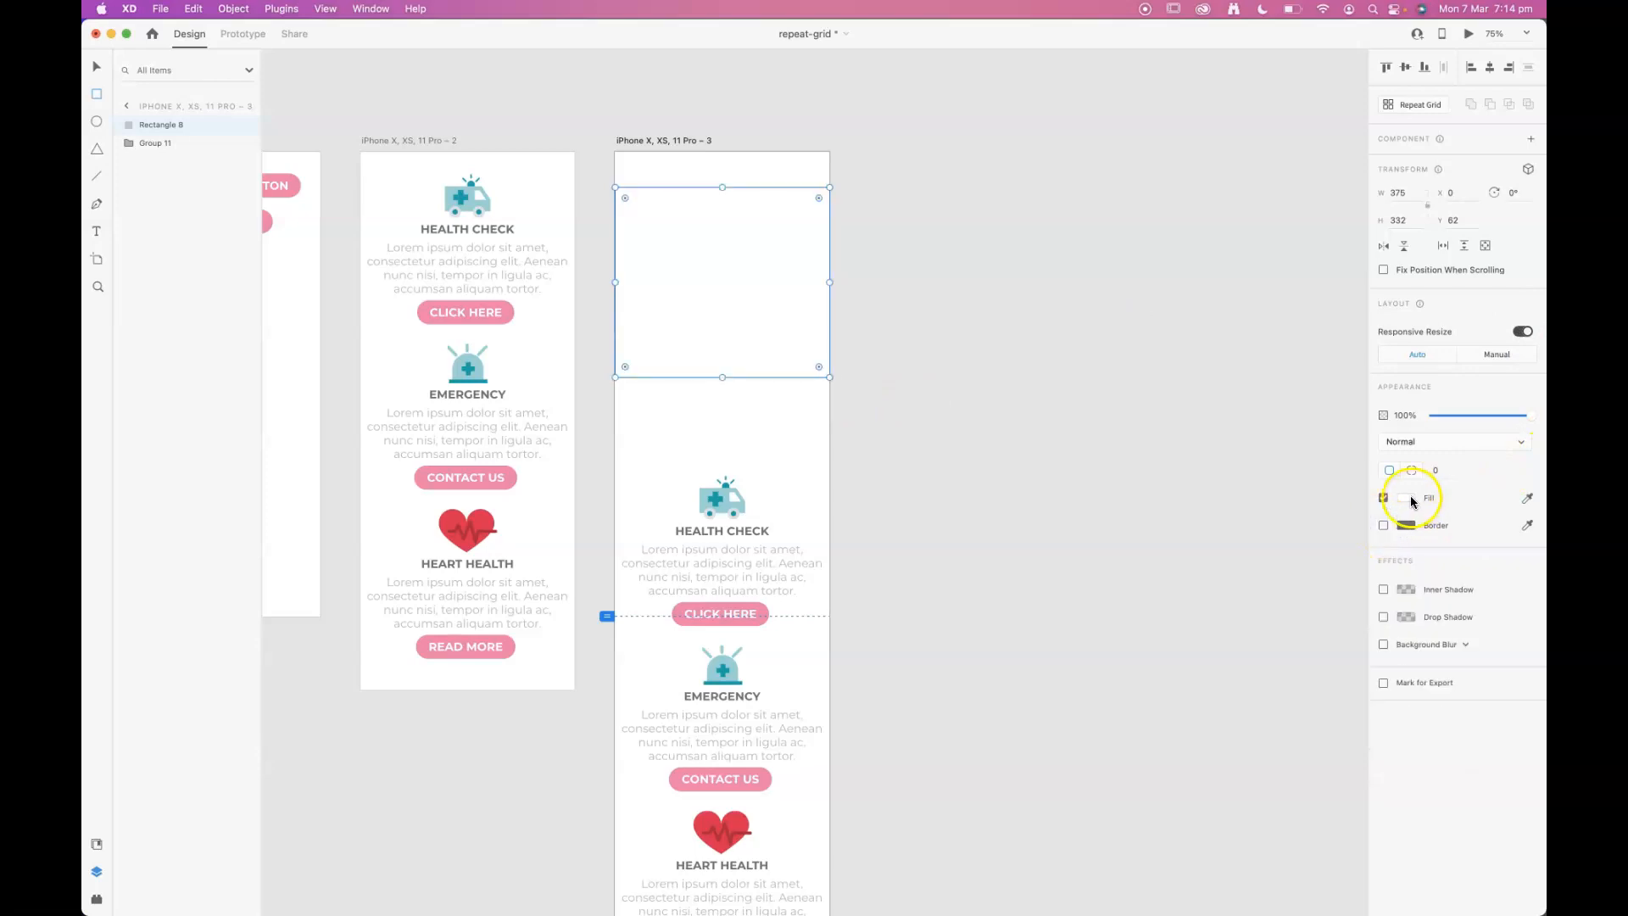
{"action": "left_click", "coordinate": [1408, 498]}
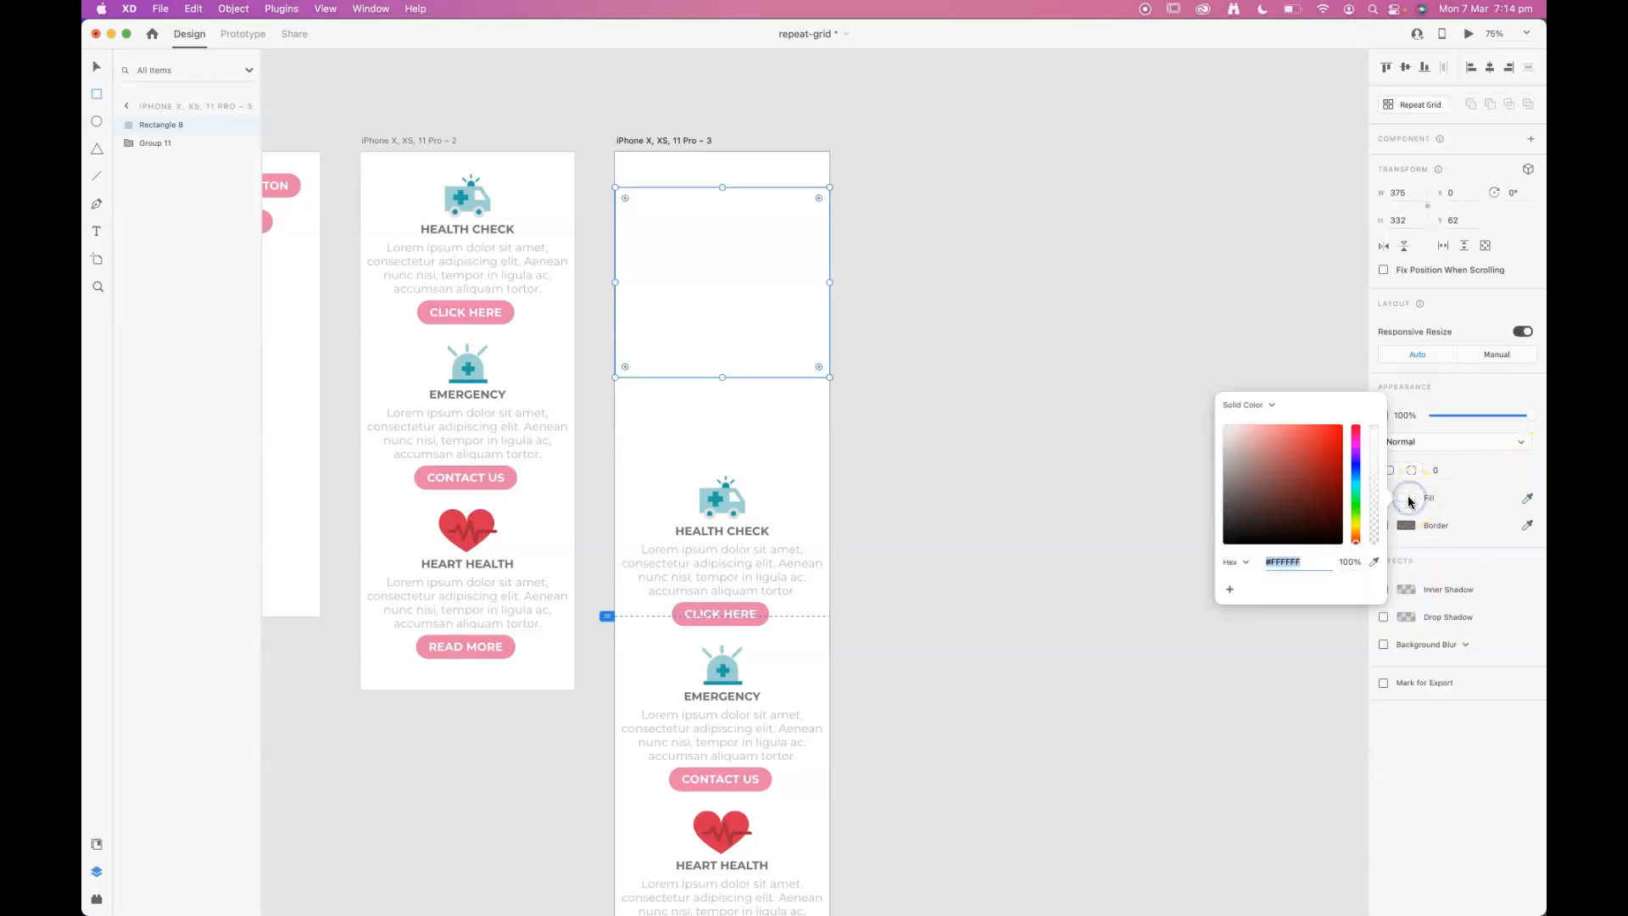
{"action": "left_click", "coordinate": [1408, 501]}
{"action": "left_click_drag", "start_coordinate": [1156, 36], "coordinate": [1055, 36]}
{"action": "mouse_move", "coordinate": [881, 911]}
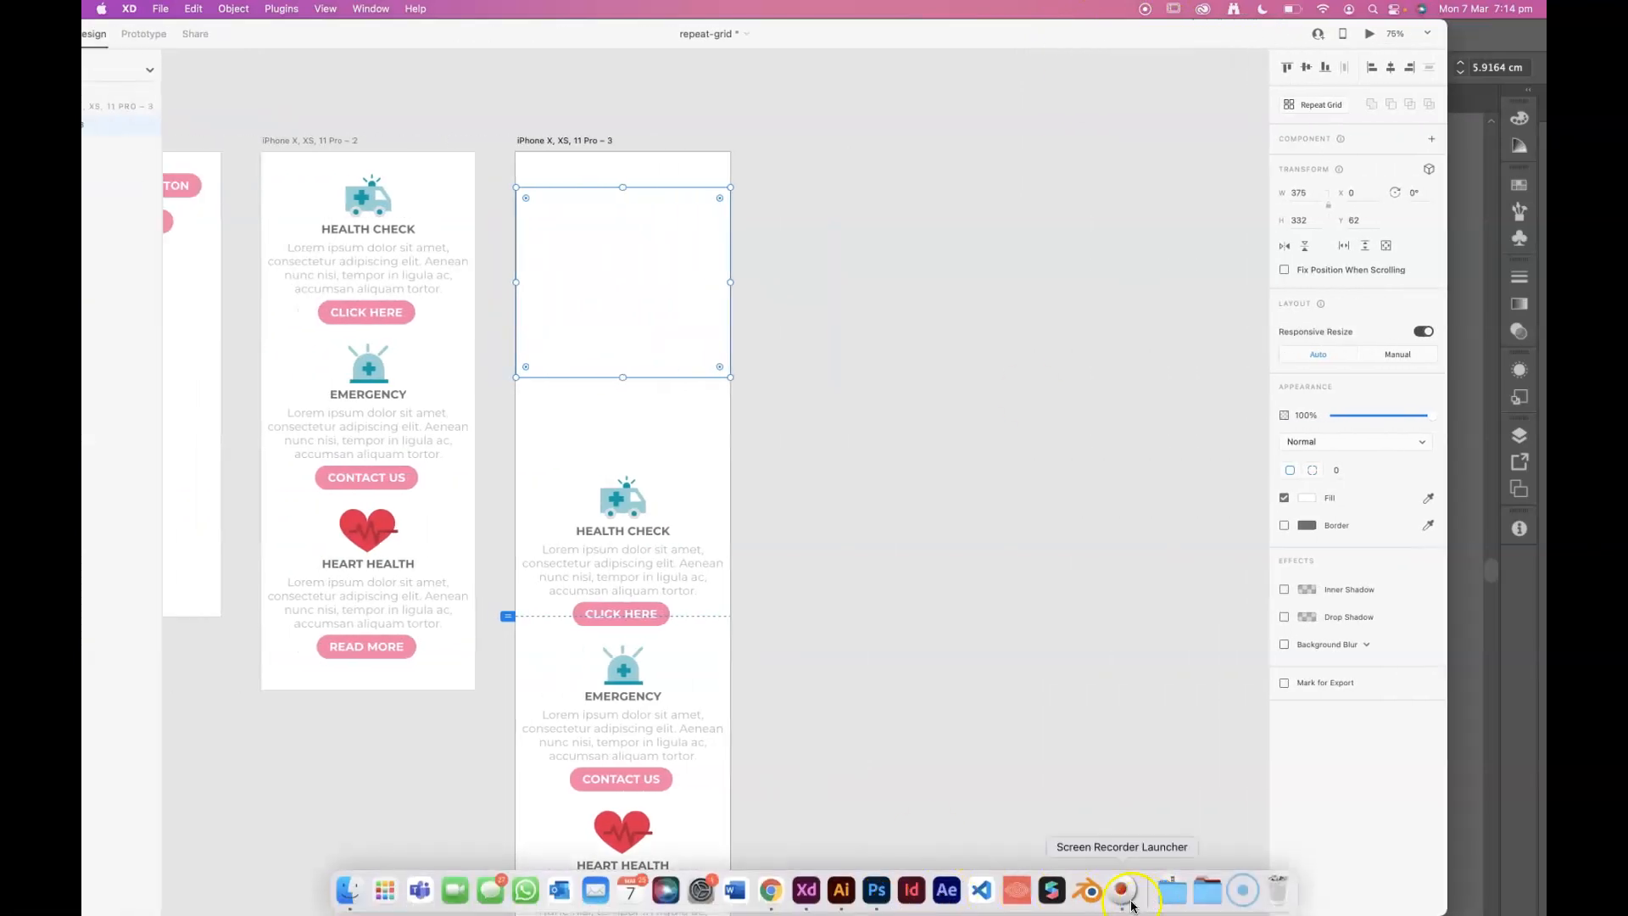
{"action": "left_click", "coordinate": [1248, 885]}
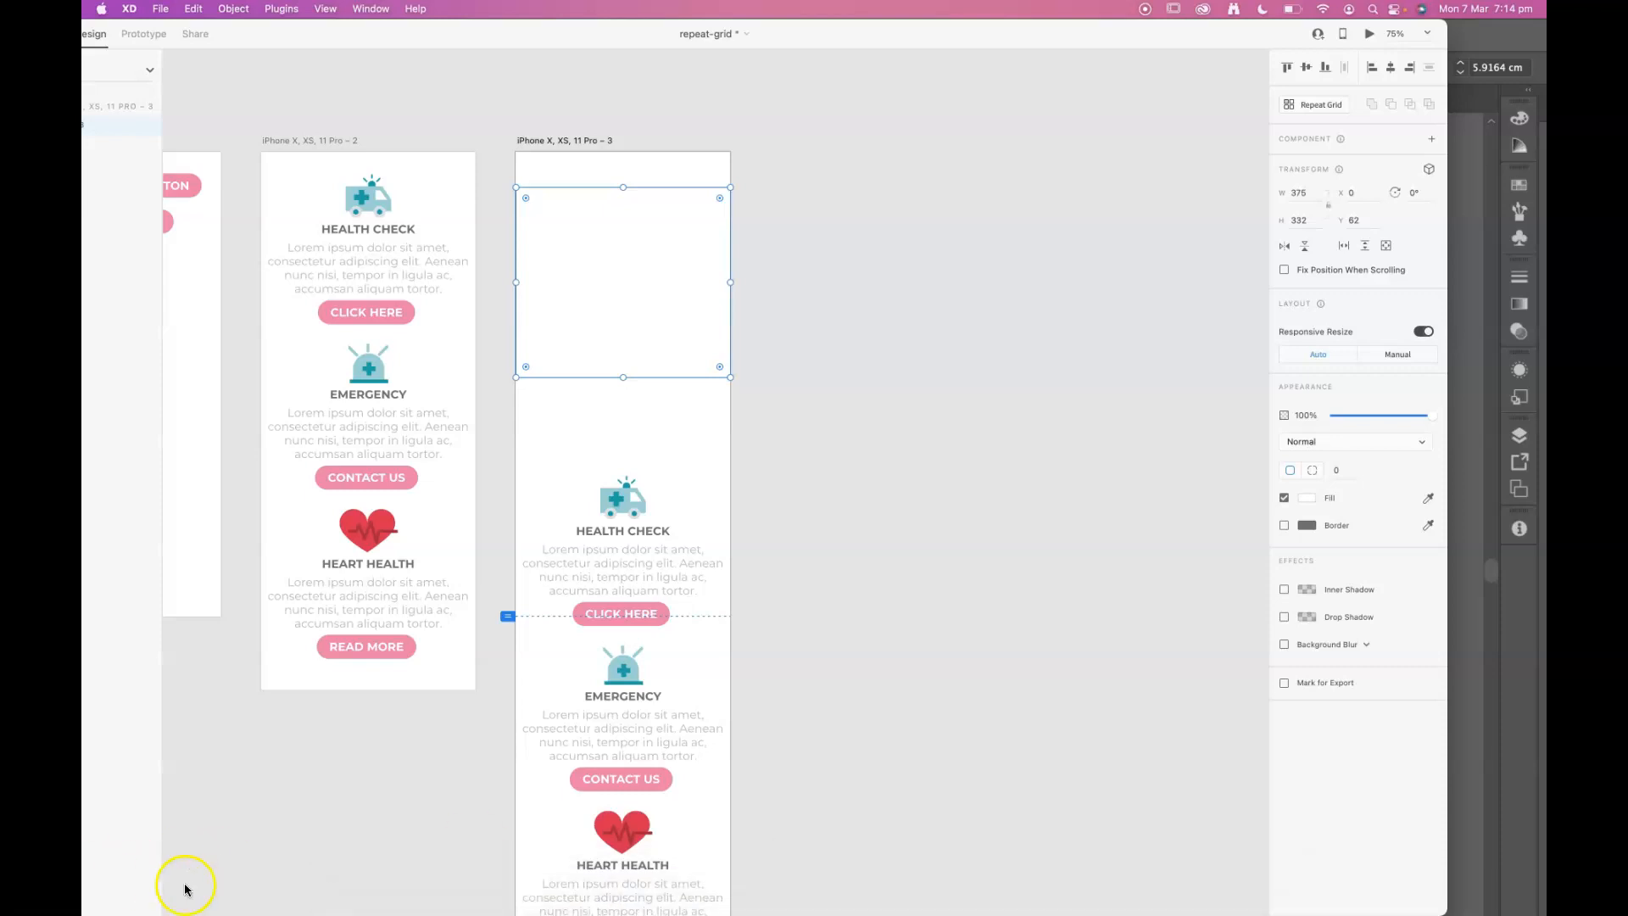
{"action": "left_click_drag", "start_coordinate": [870, 51], "coordinate": [966, 38]}
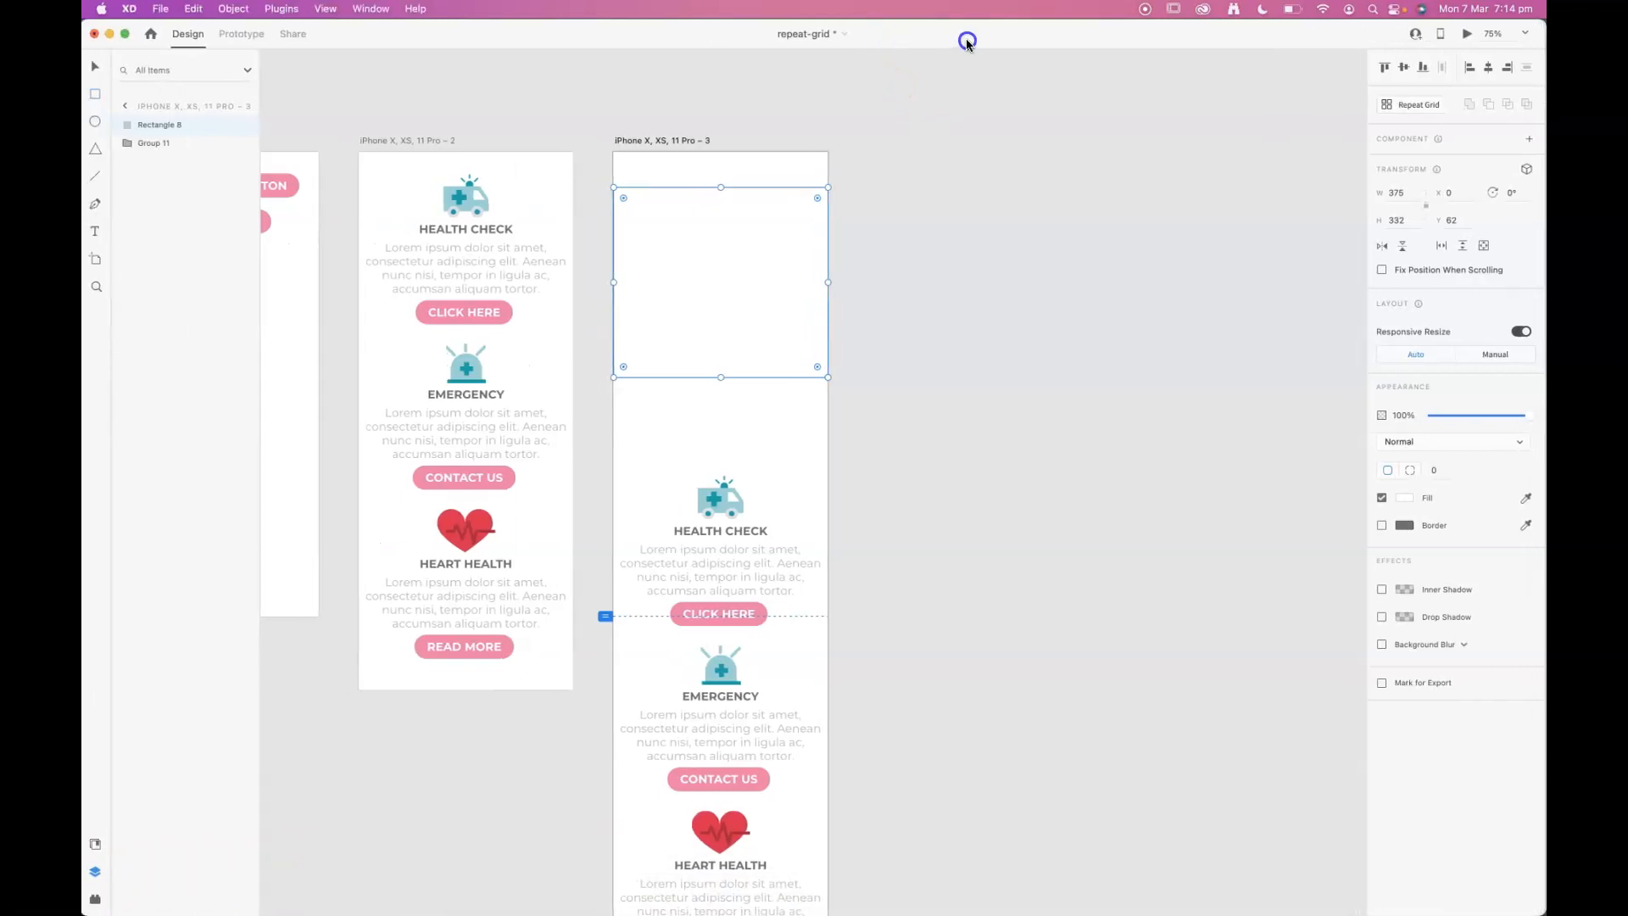
Step: Switch to Google Chrome and show the Pexels page with the running track athlete photo
{"action": "key", "text": "super+Tab"}
{"action": "key", "text": "super+Tab"}
{"action": "key", "text": "super+Tab"}
{"action": "key", "text": "super+shift+Tab"}
{"action": "key", "text": "super+shift+Tab"}
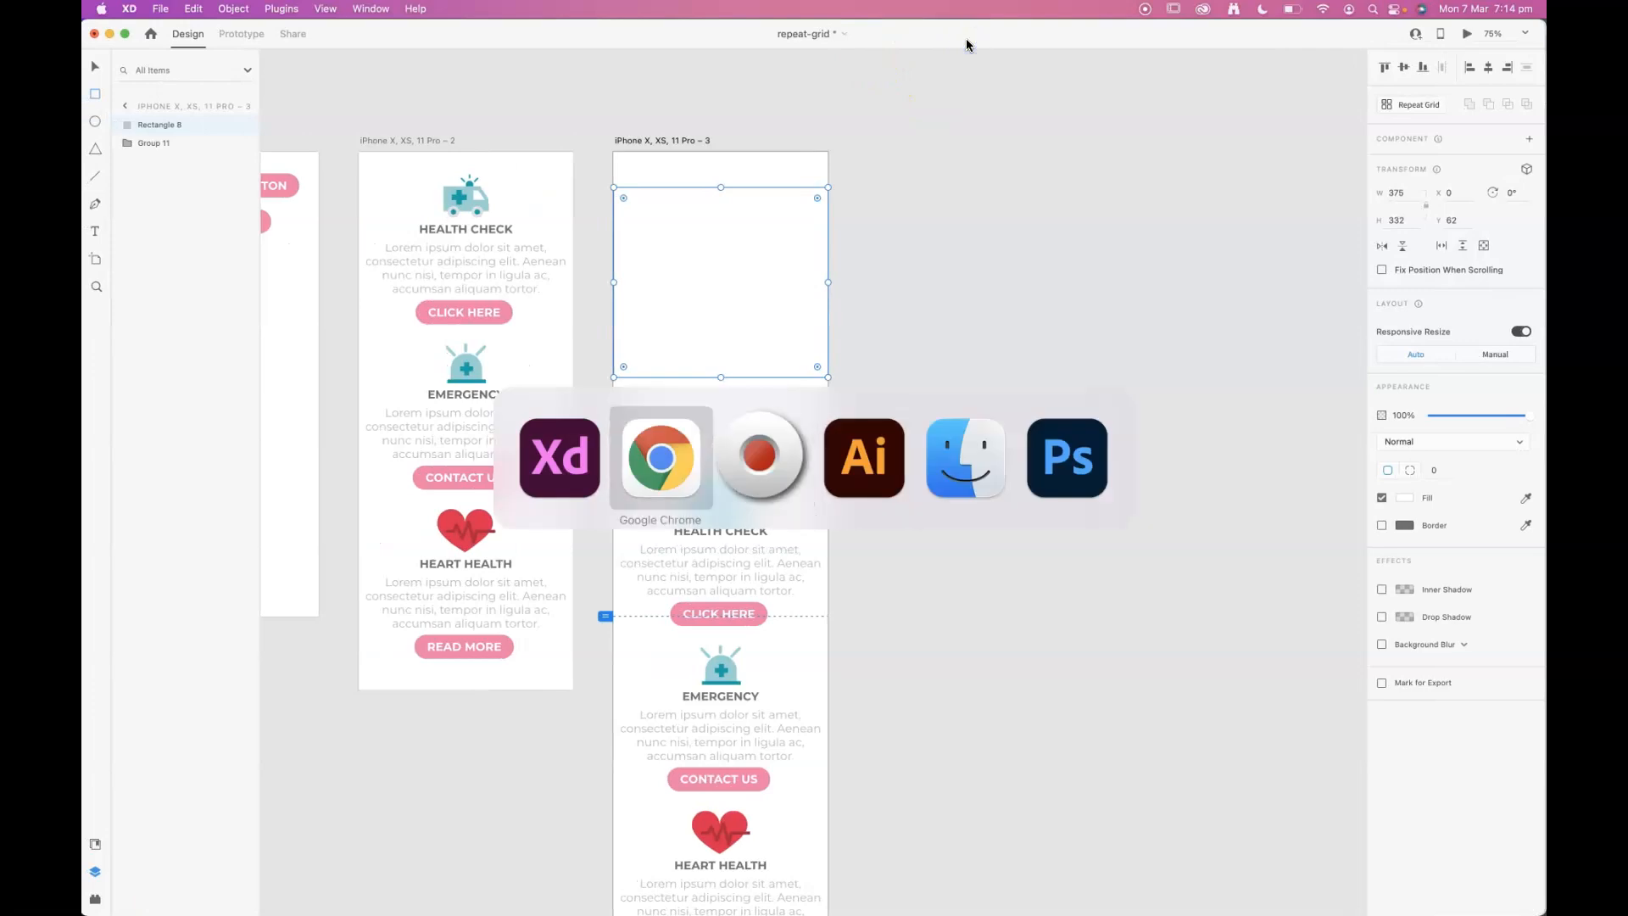
{"action": "left_click", "coordinate": [248, 42]}
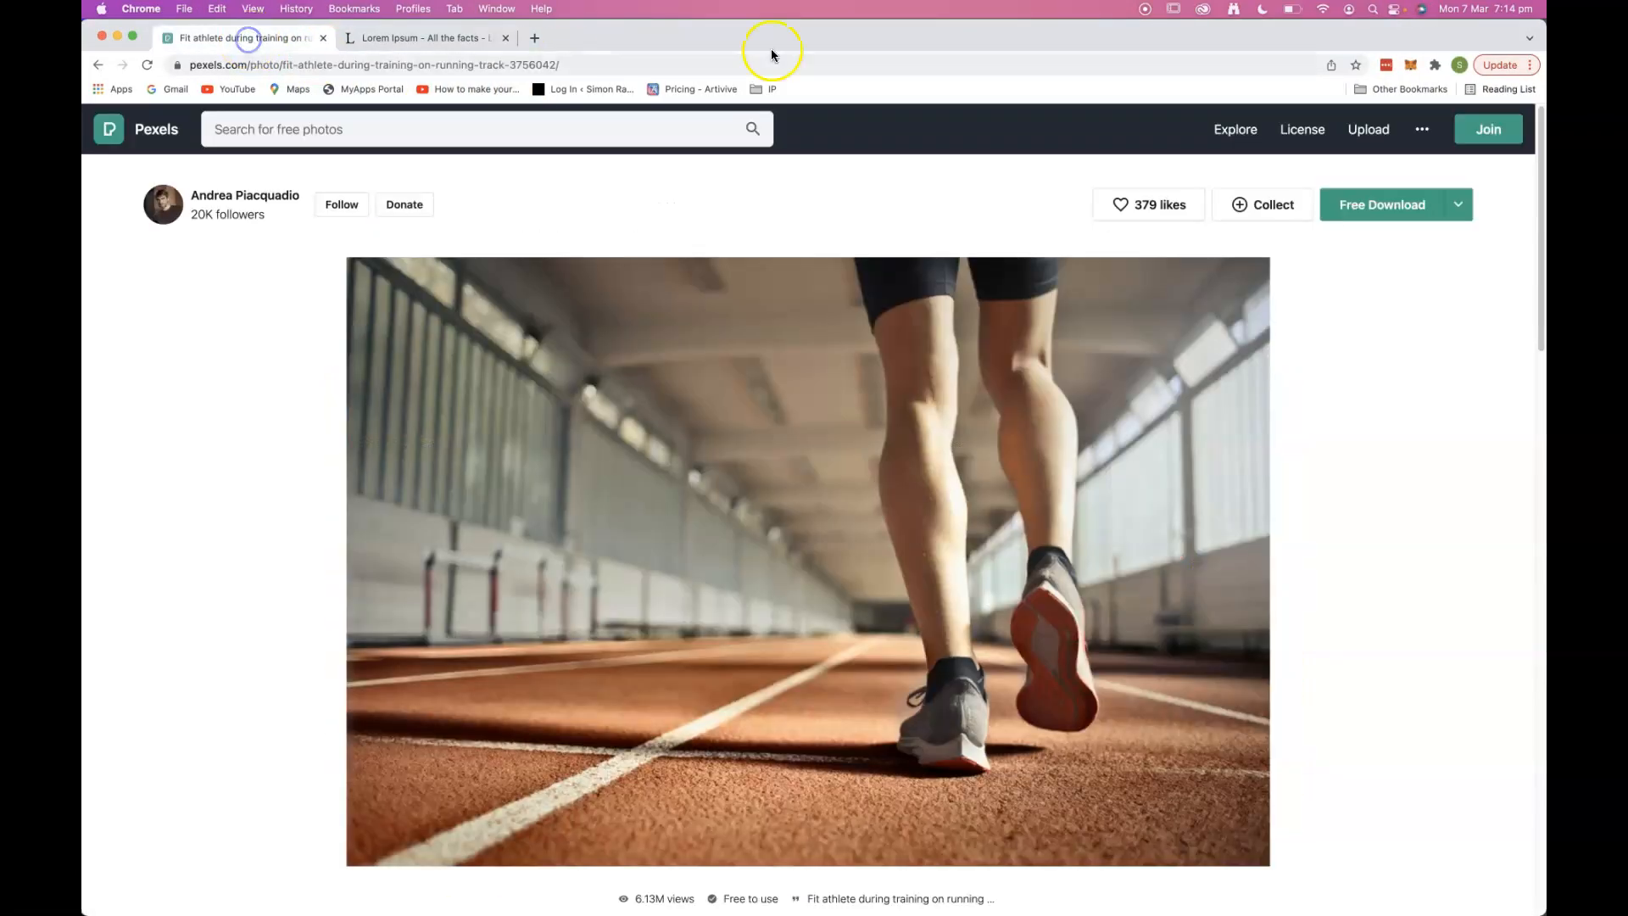
Step: Move the browser window aside, place the running track photo into the artboard's rectangle, and return to Adobe XD
{"action": "left_click_drag", "start_coordinate": [668, 34], "coordinate": [1470, 88]}
{"action": "left_click_drag", "start_coordinate": [1297, 407], "coordinate": [699, 244]}
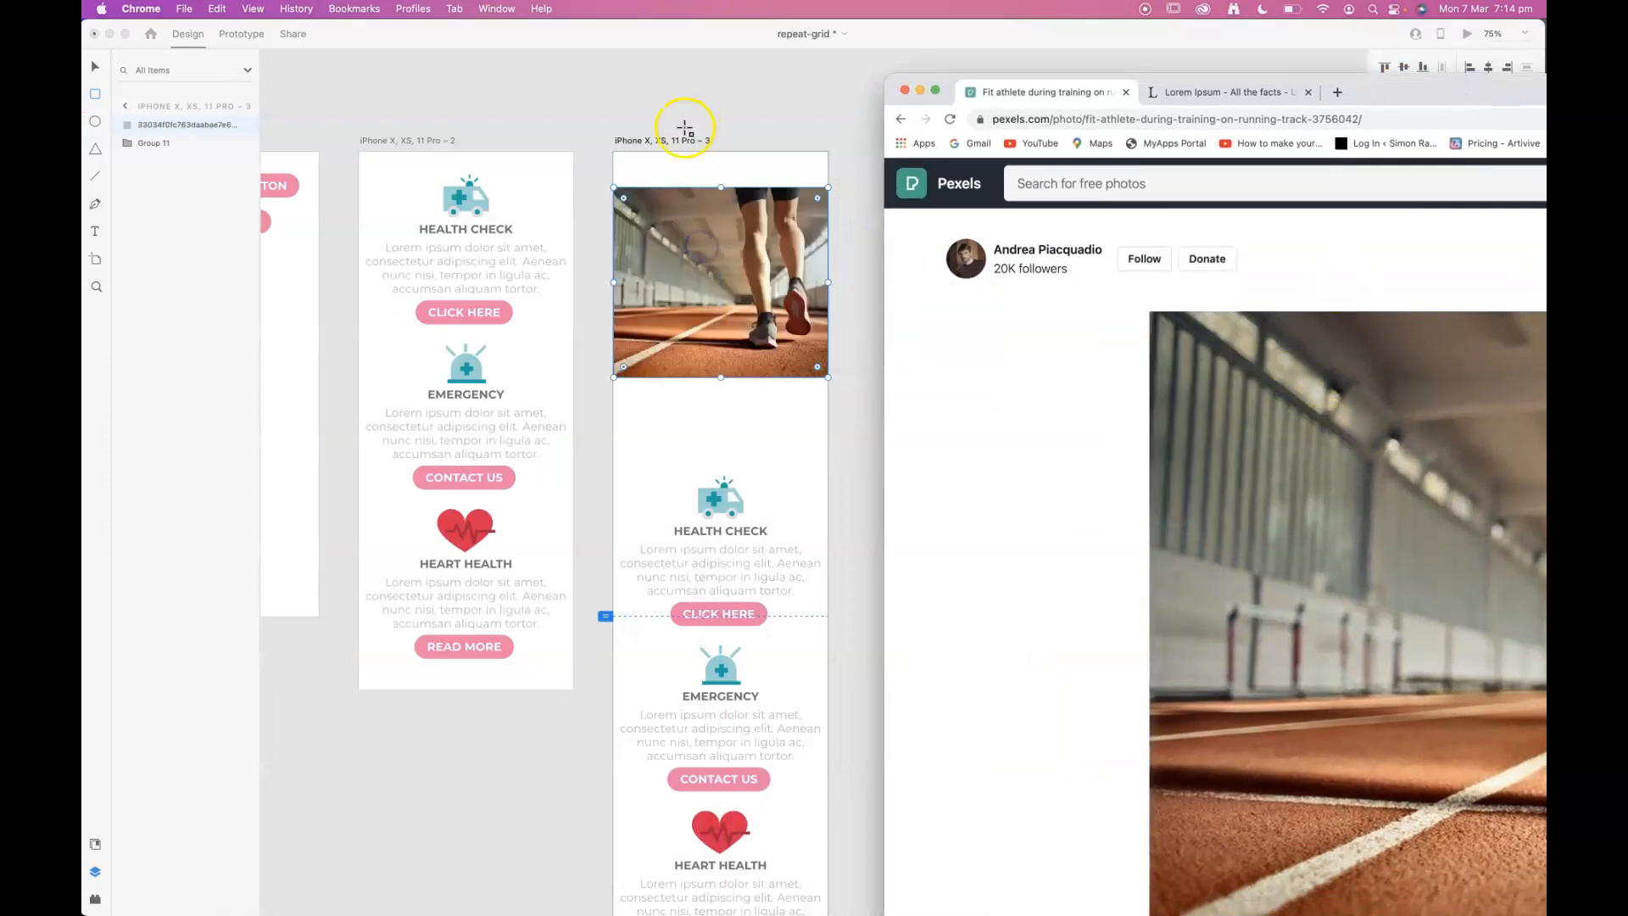
{"action": "left_click", "coordinate": [99, 56]}
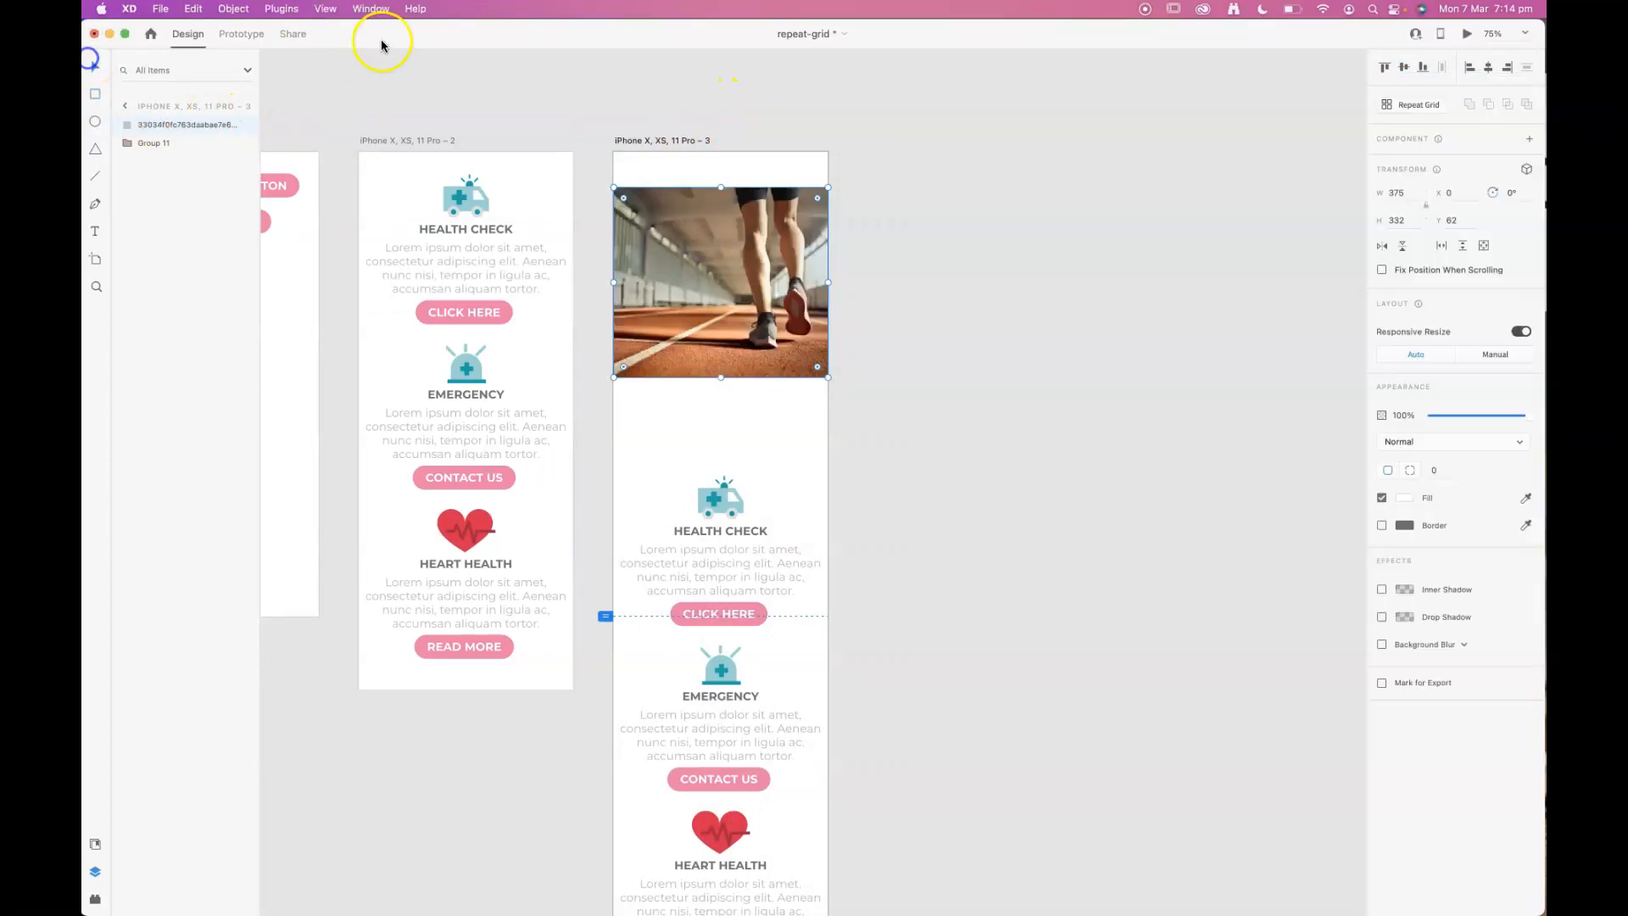
Step: Move the photo down to Y 73 and the sections group up to Y 421.56, just beneath the photo
{"action": "scroll", "coordinate": [940, 471], "scroll_direction": "down", "scroll_amount": 2}
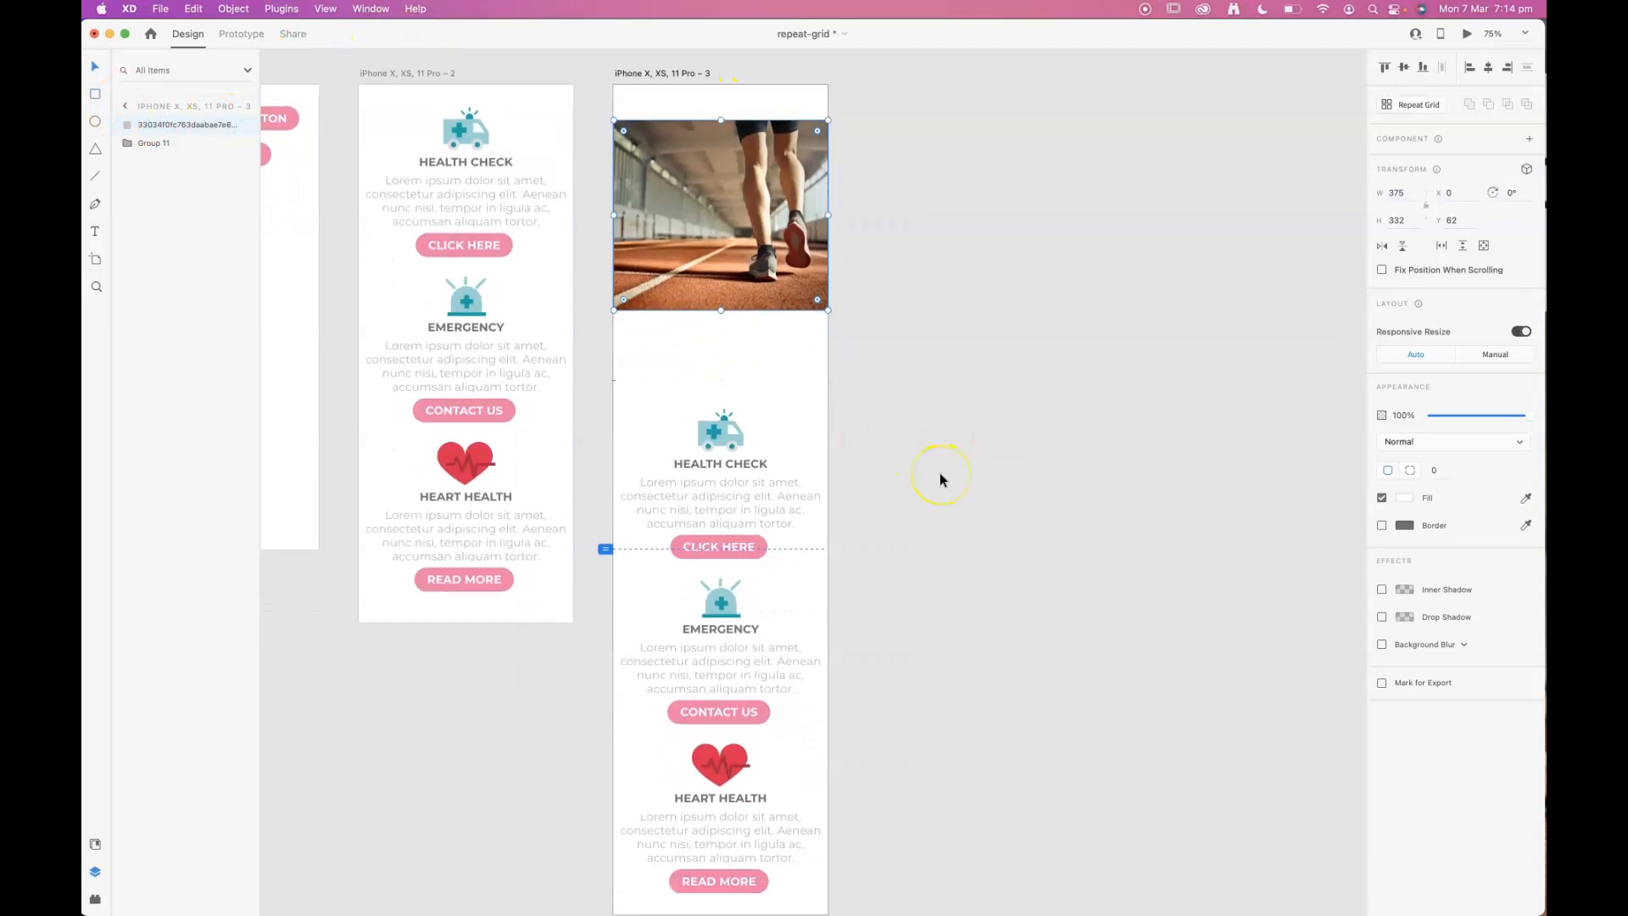
{"action": "left_click_drag", "start_coordinate": [759, 168], "coordinate": [752, 173]}
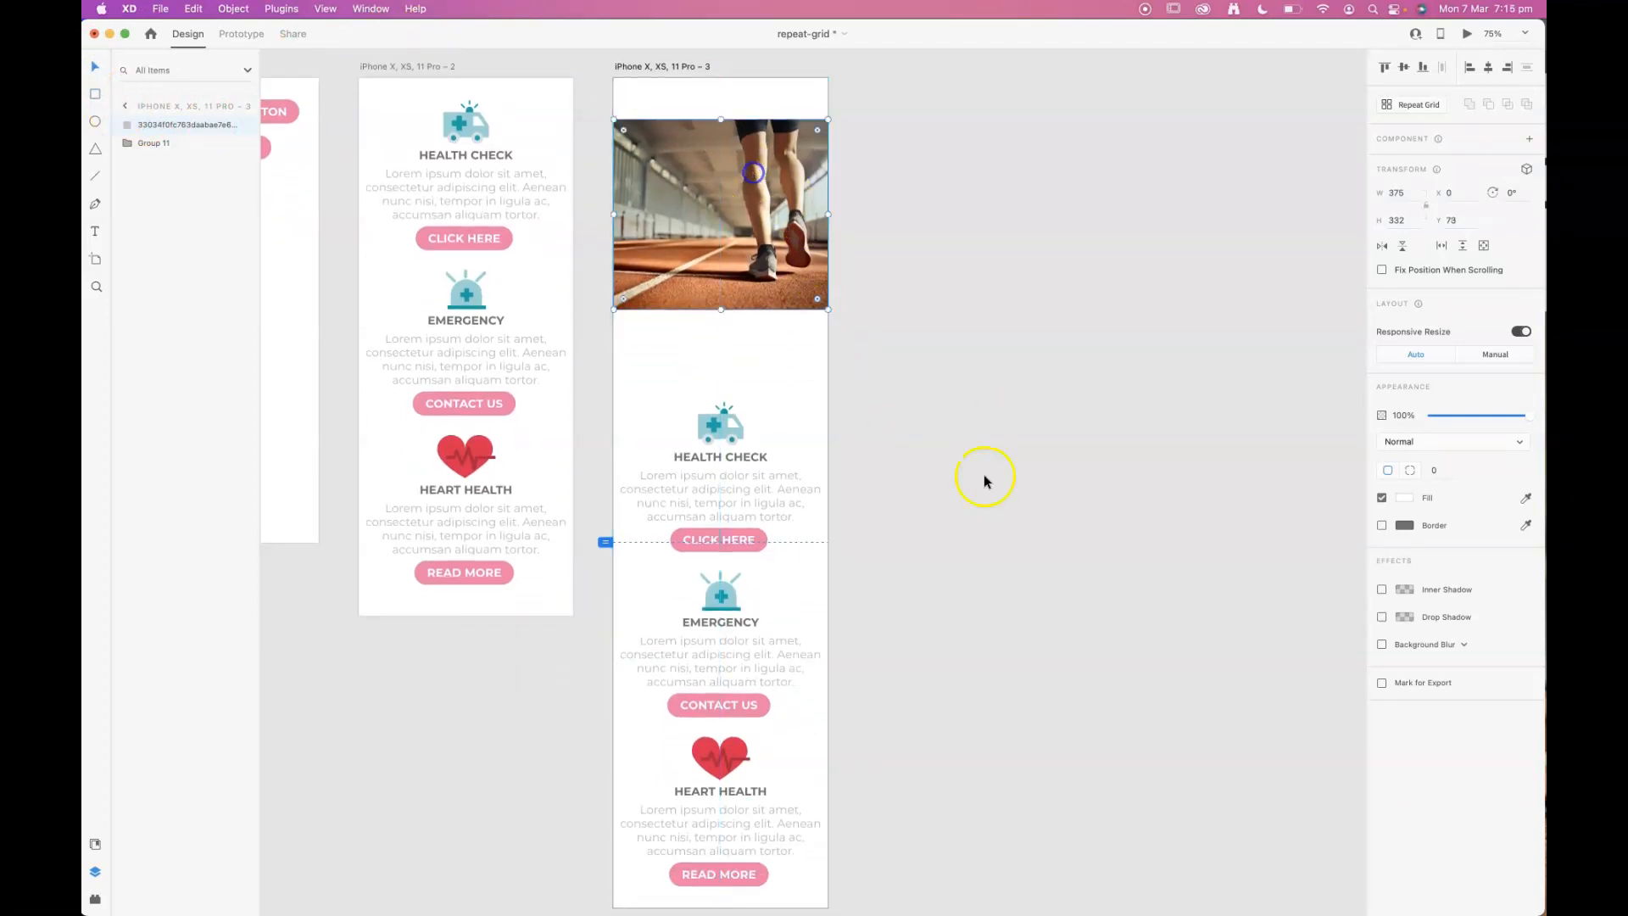
{"action": "scroll", "coordinate": [985, 478], "scroll_direction": "down", "scroll_amount": 1}
{"action": "left_click_drag", "start_coordinate": [709, 436], "coordinate": [709, 369]}
{"action": "scroll", "coordinate": [922, 364], "scroll_direction": "up", "scroll_amount": 6}
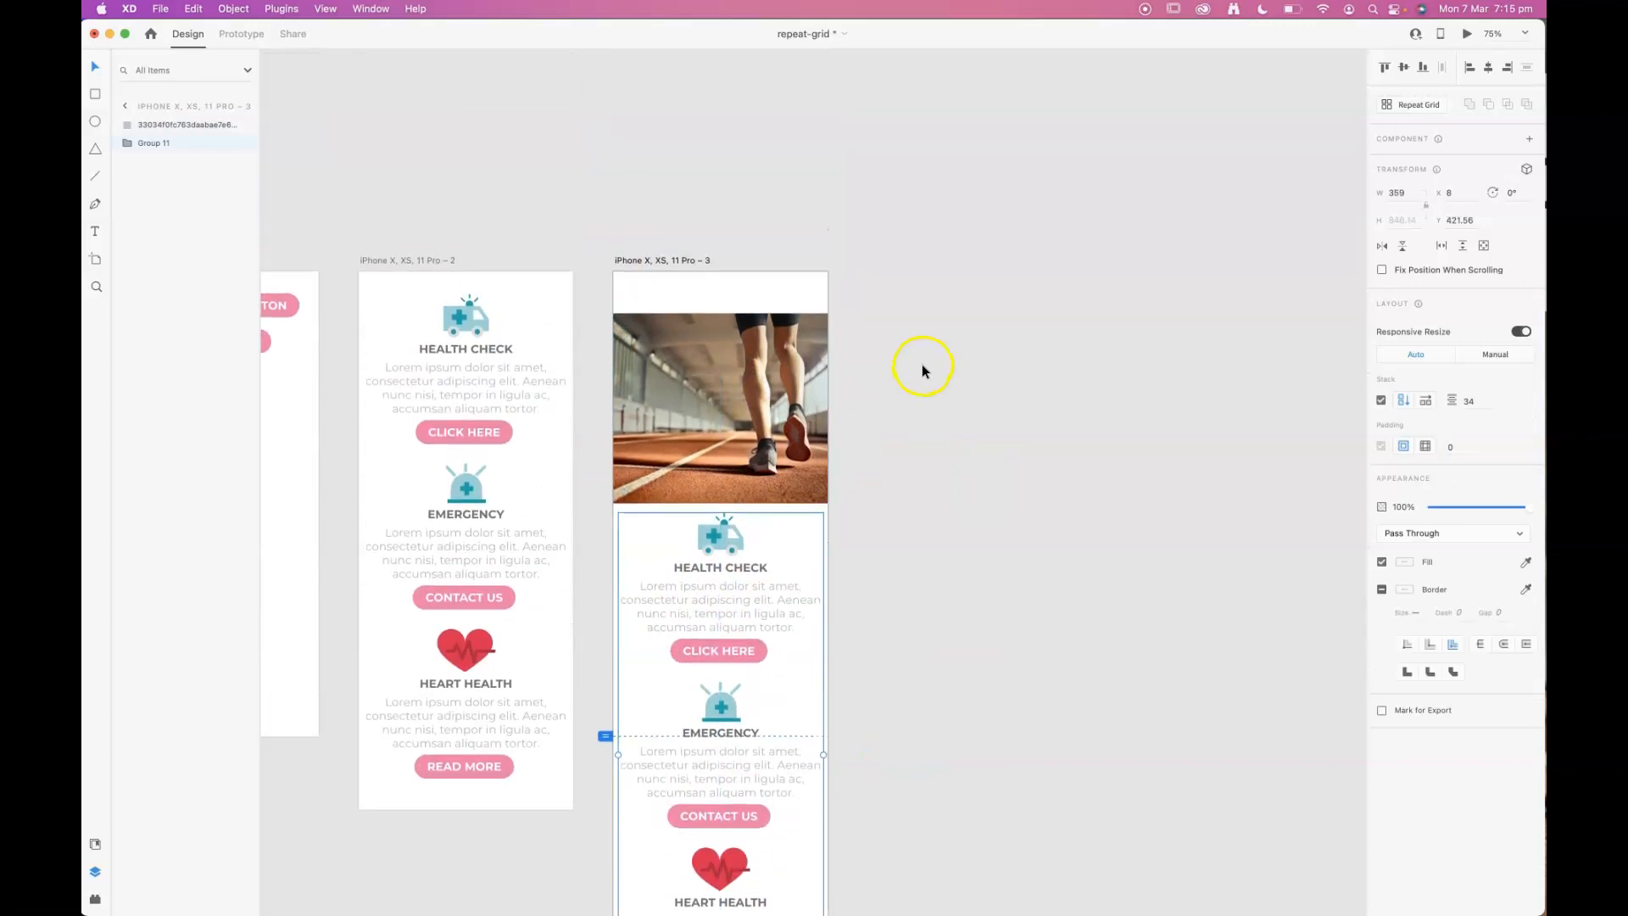
Step: Add a full-width text area reading "Healthy Living" over the photo and change its fill to white
{"action": "left_click", "coordinate": [95, 231]}
{"action": "left_click_drag", "start_coordinate": [611, 334], "coordinate": [829, 482]}
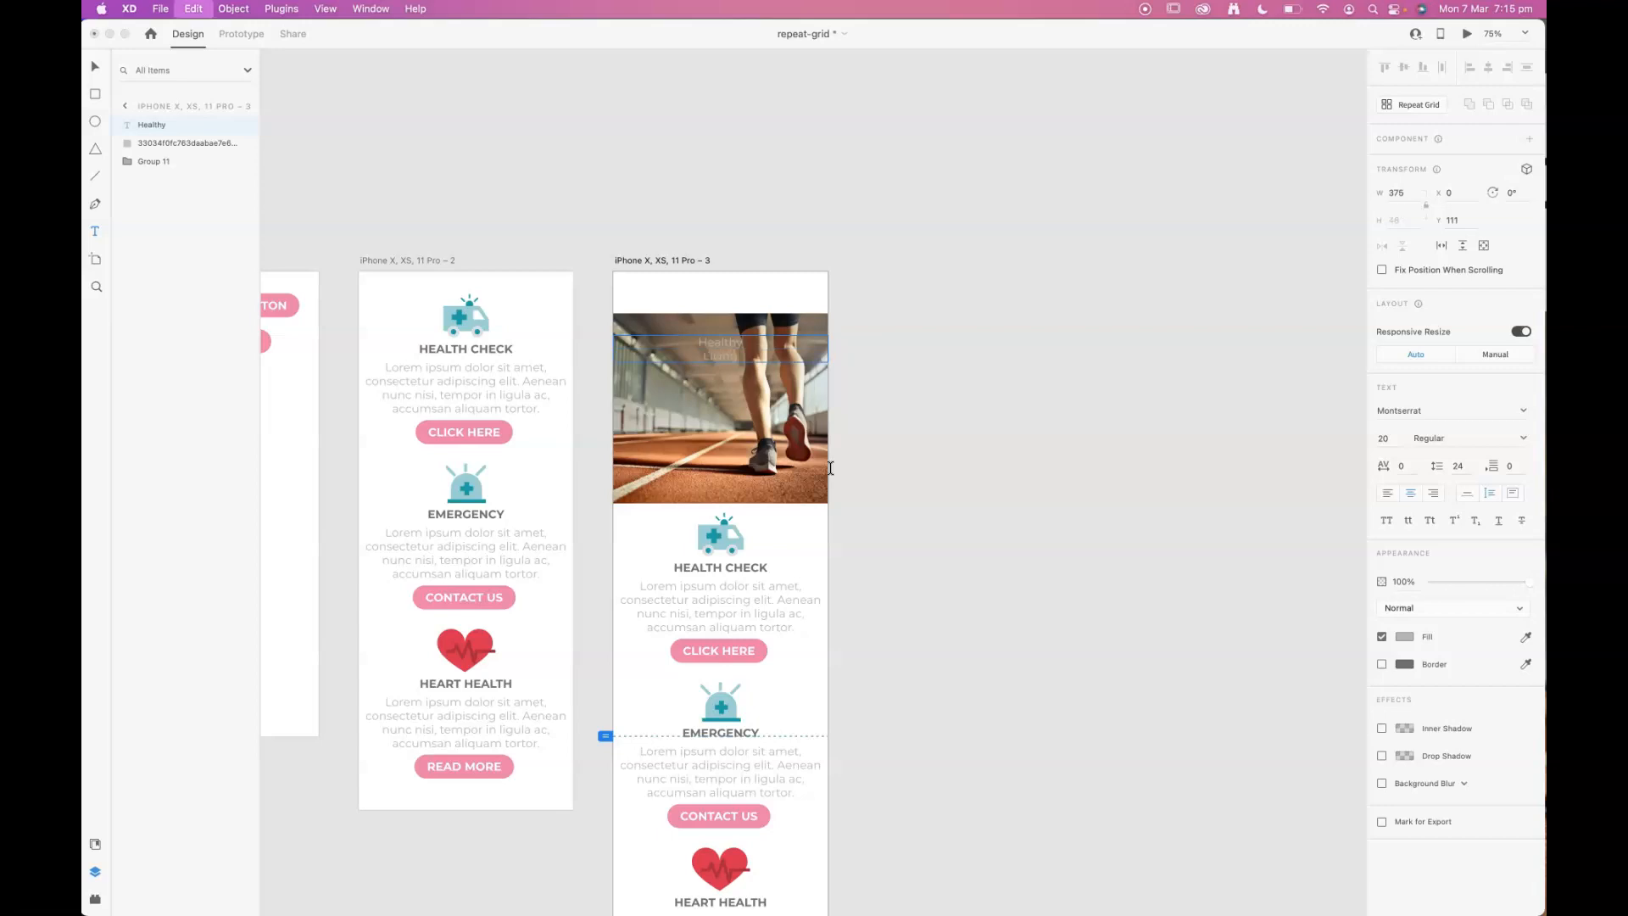
{"action": "key", "text": "super+a"}
{"action": "left_click", "coordinate": [1405, 636]}
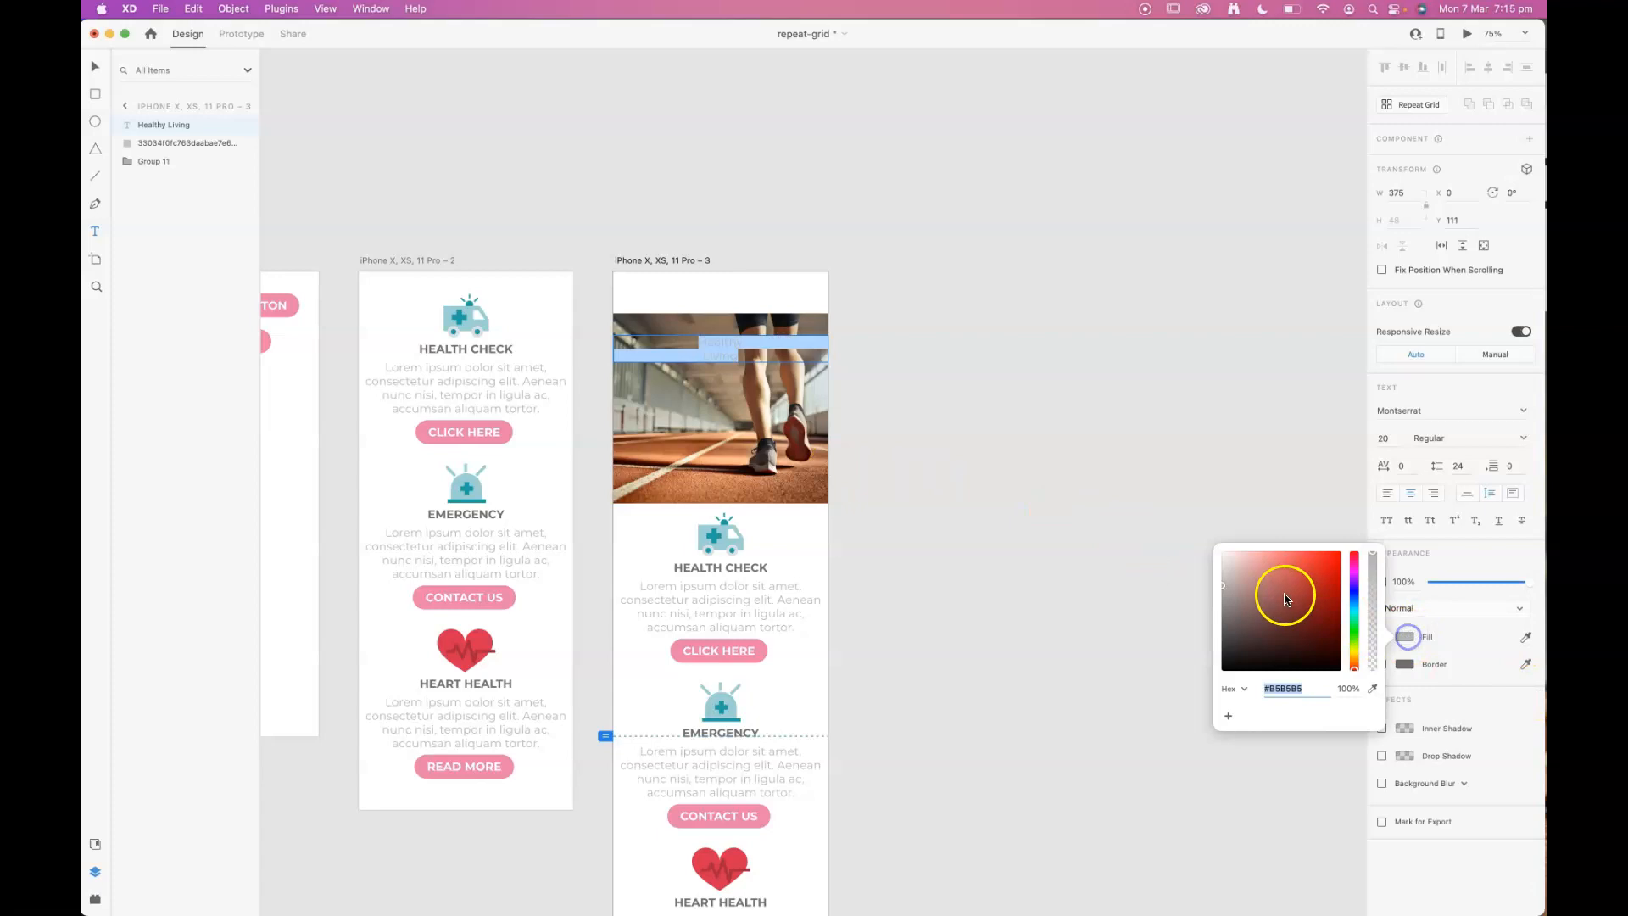
Step: Set the "Healthy Living" heading to Medium weight and font size 70
{"action": "left_click", "coordinate": [1482, 429]}
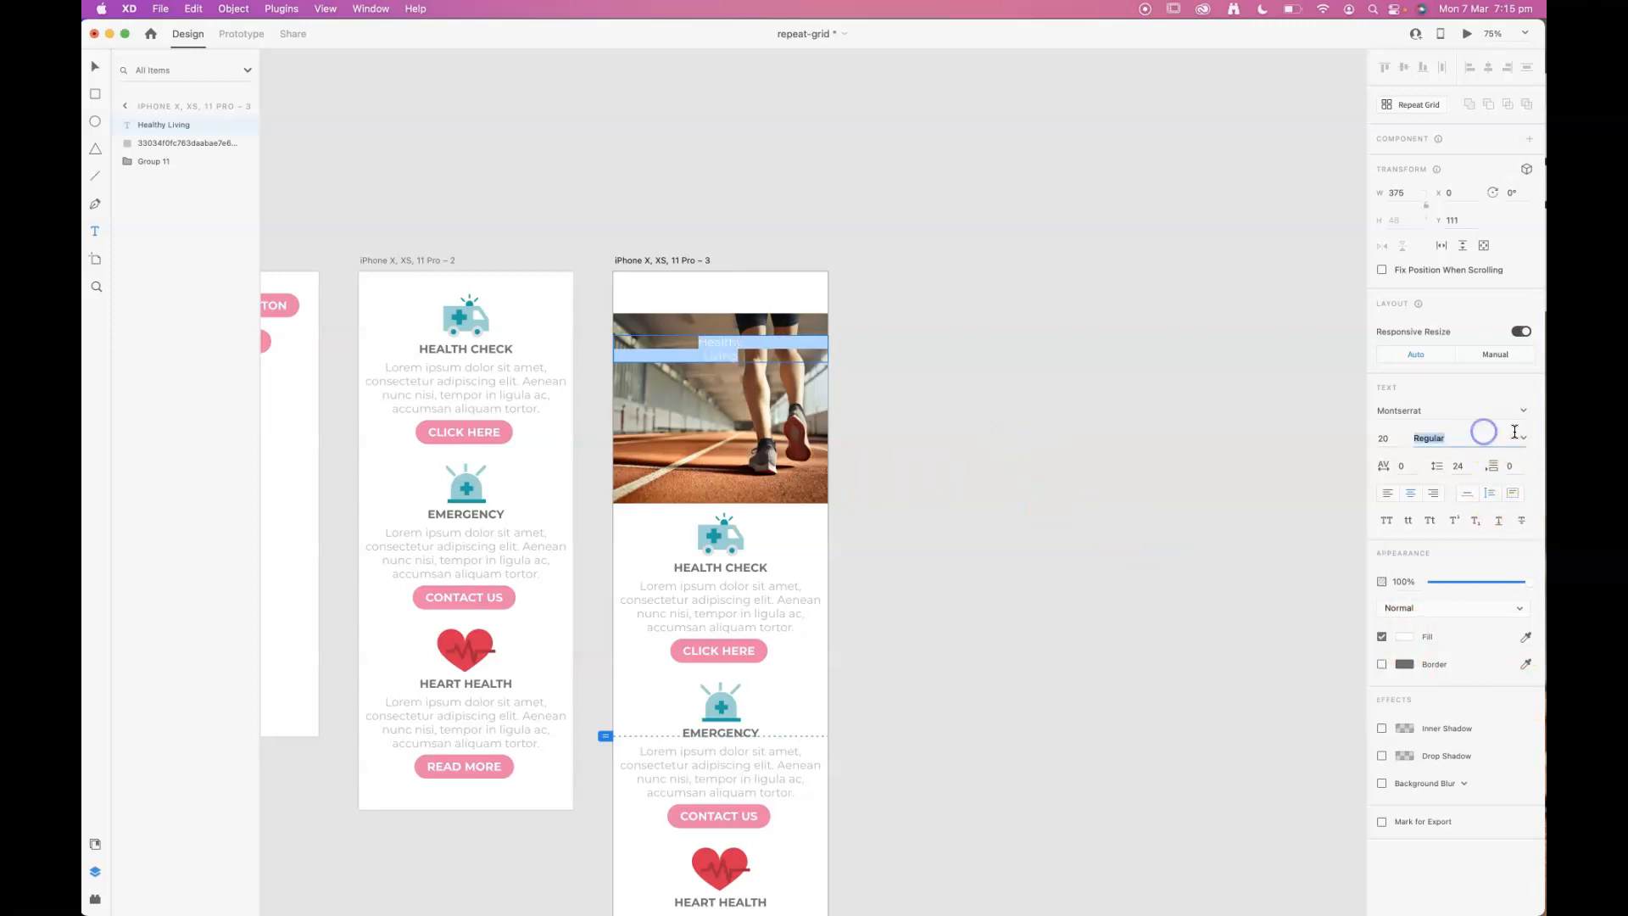
{"action": "left_click", "coordinate": [1522, 436]}
{"action": "left_click", "coordinate": [1502, 468]}
{"action": "key", "text": "Tab"}
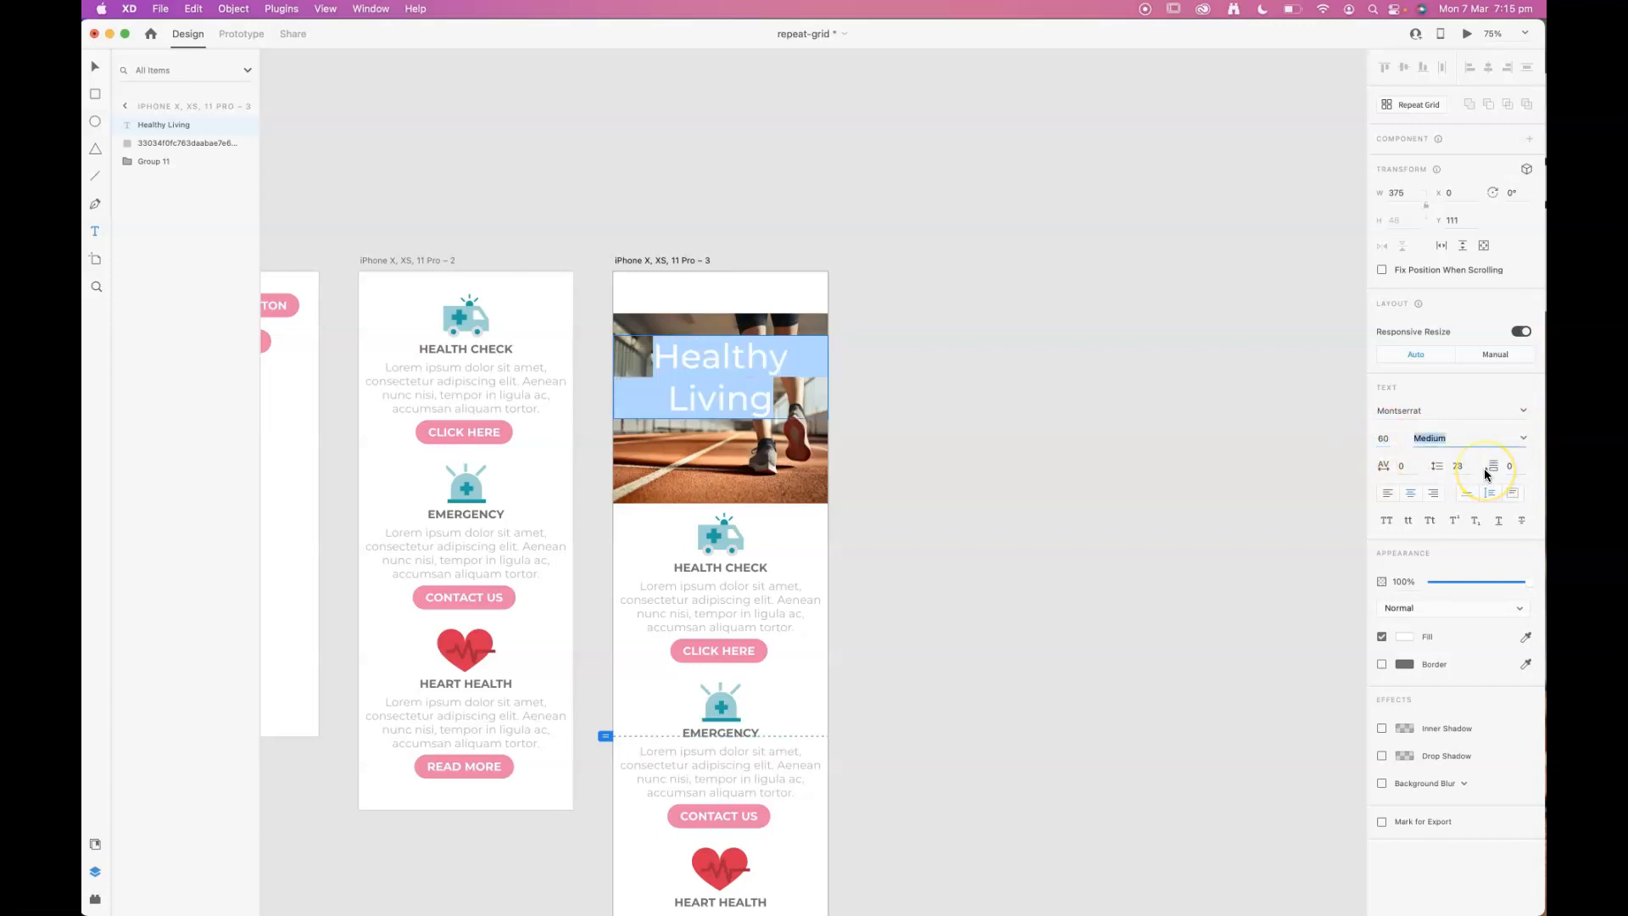
{"action": "left_click_drag", "start_coordinate": [1399, 440], "coordinate": [1356, 440]}
{"action": "type", "text": "70"}
{"action": "key", "text": "Return"}
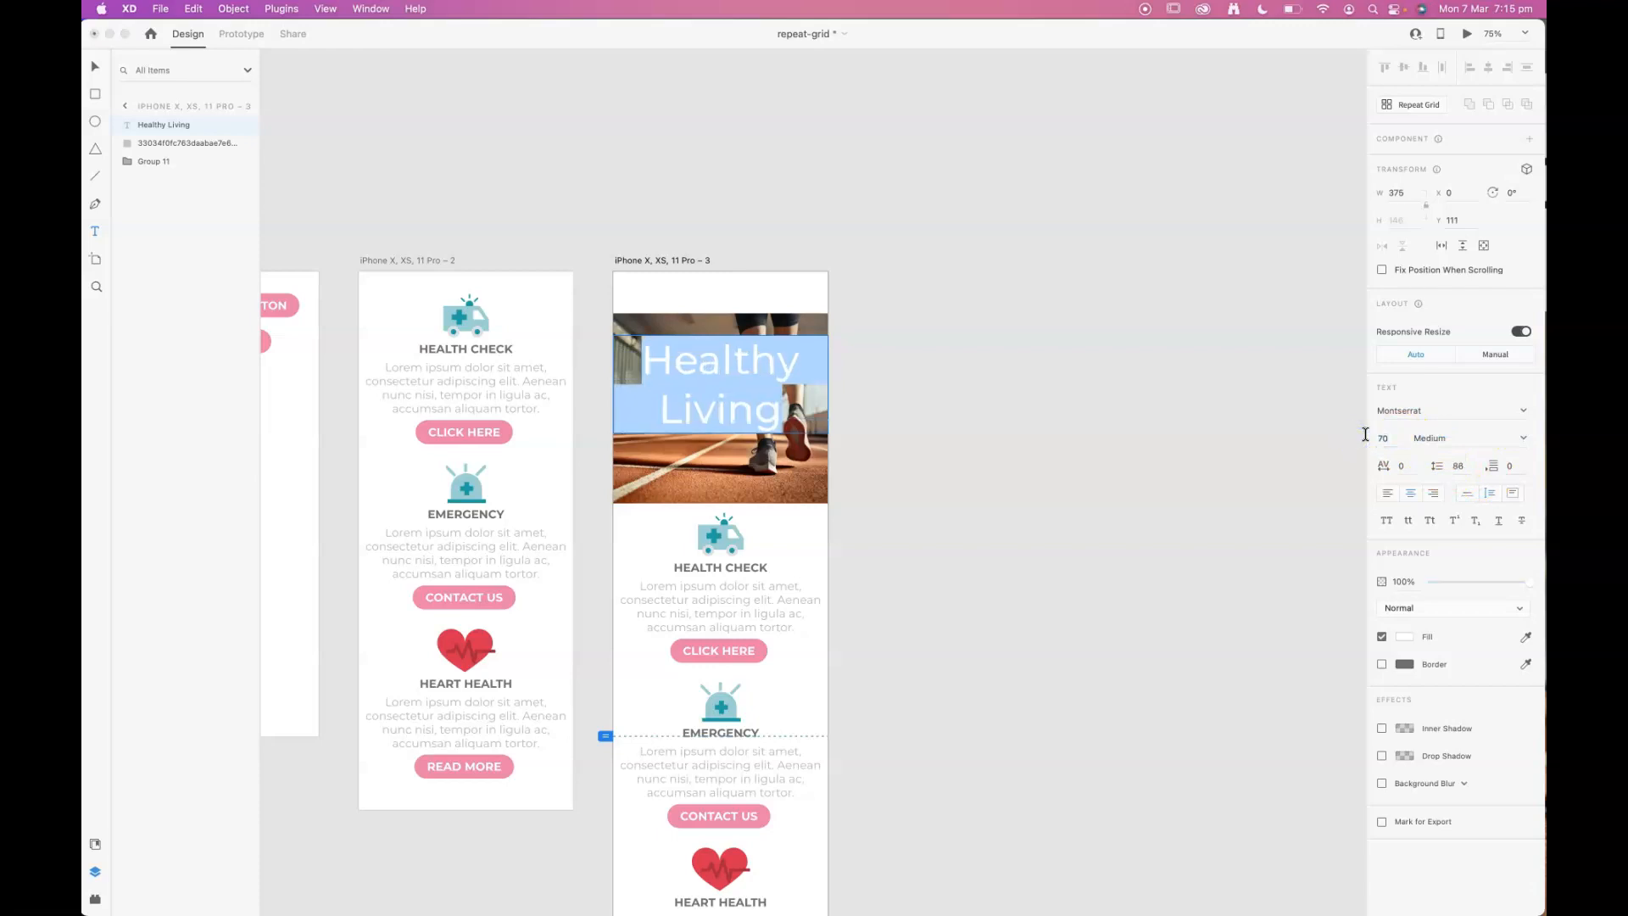
Step: Tighten the line spacing of the "Healthy Living" heading to 64
{"action": "left_click", "coordinate": [1452, 472]}
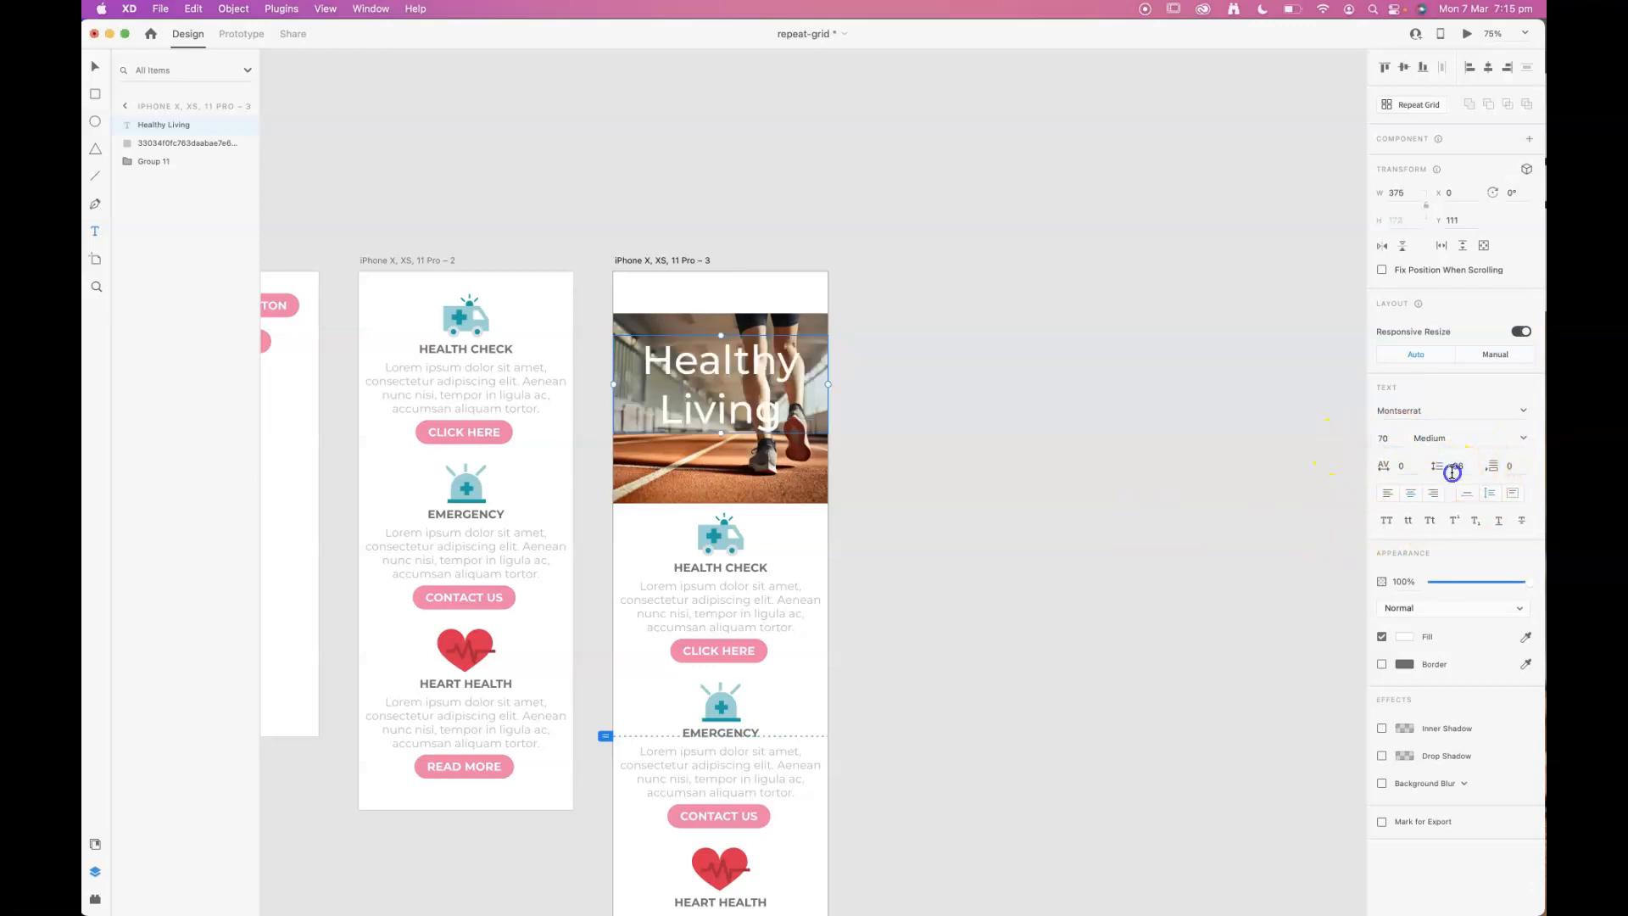
{"action": "key", "text": "Up"}
{"action": "key", "text": "Up"}
{"action": "key", "text": "Up"}
{"action": "key", "text": "Up"}
{"action": "key", "text": "Up"}
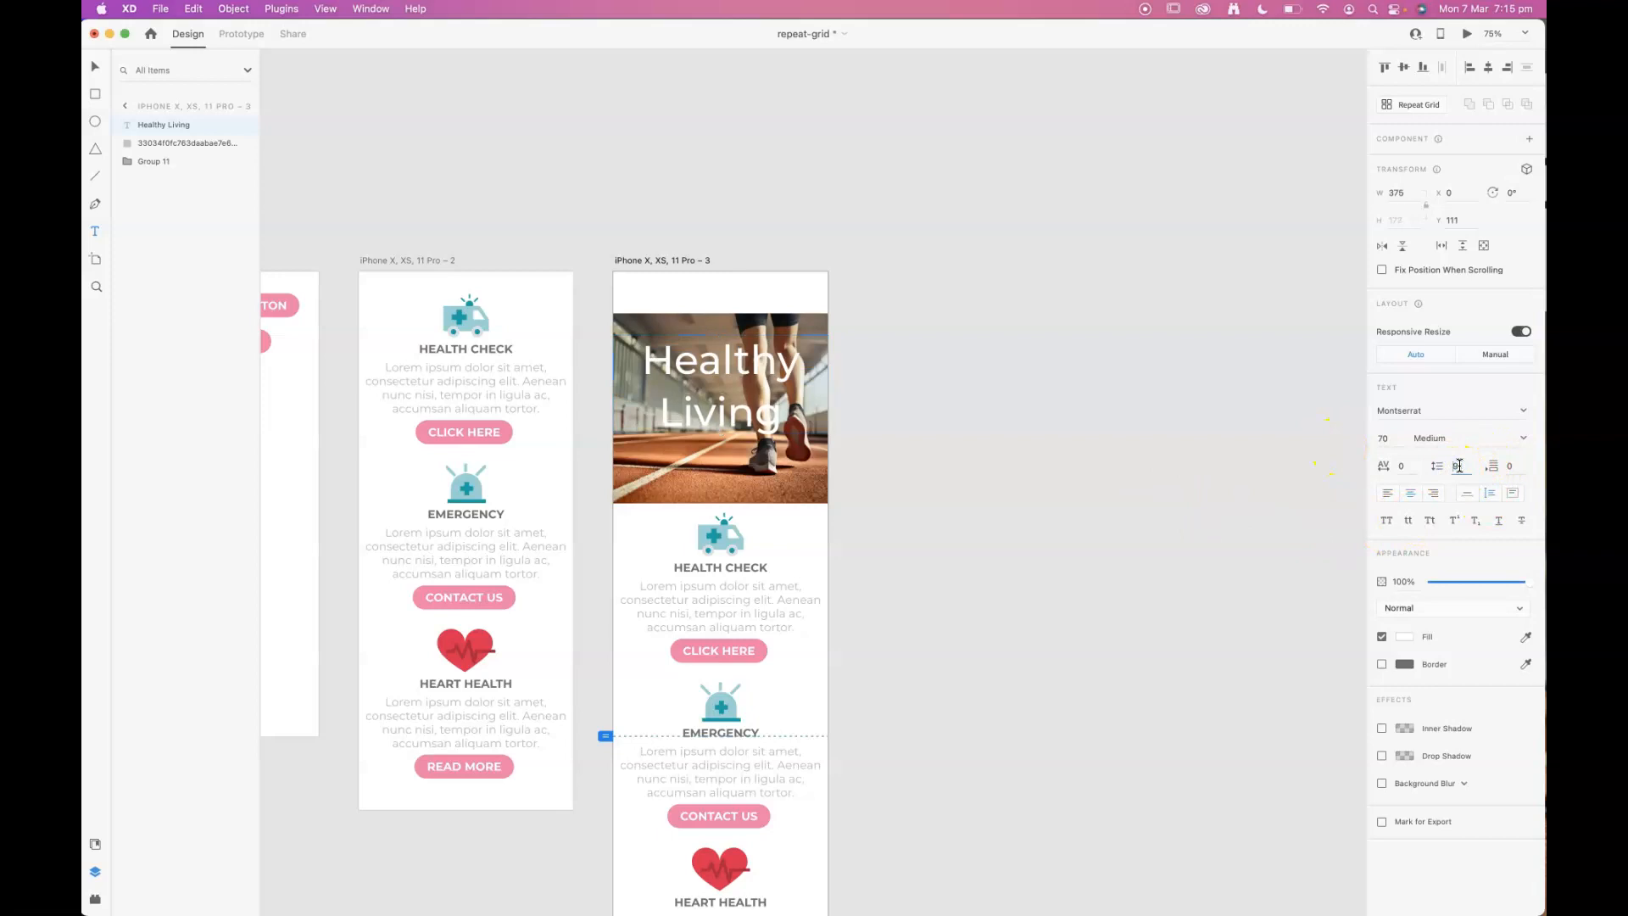
{"action": "key", "text": "Down"}
{"action": "key", "text": "Down"}
{"action": "key", "text": "Down"}
{"action": "key", "text": "Down"}
{"action": "key", "text": "Down"}
{"action": "key", "text": "Down"}
{"action": "key", "text": "Down"}
{"action": "key", "text": "Down"}
{"action": "key", "text": "Down"}
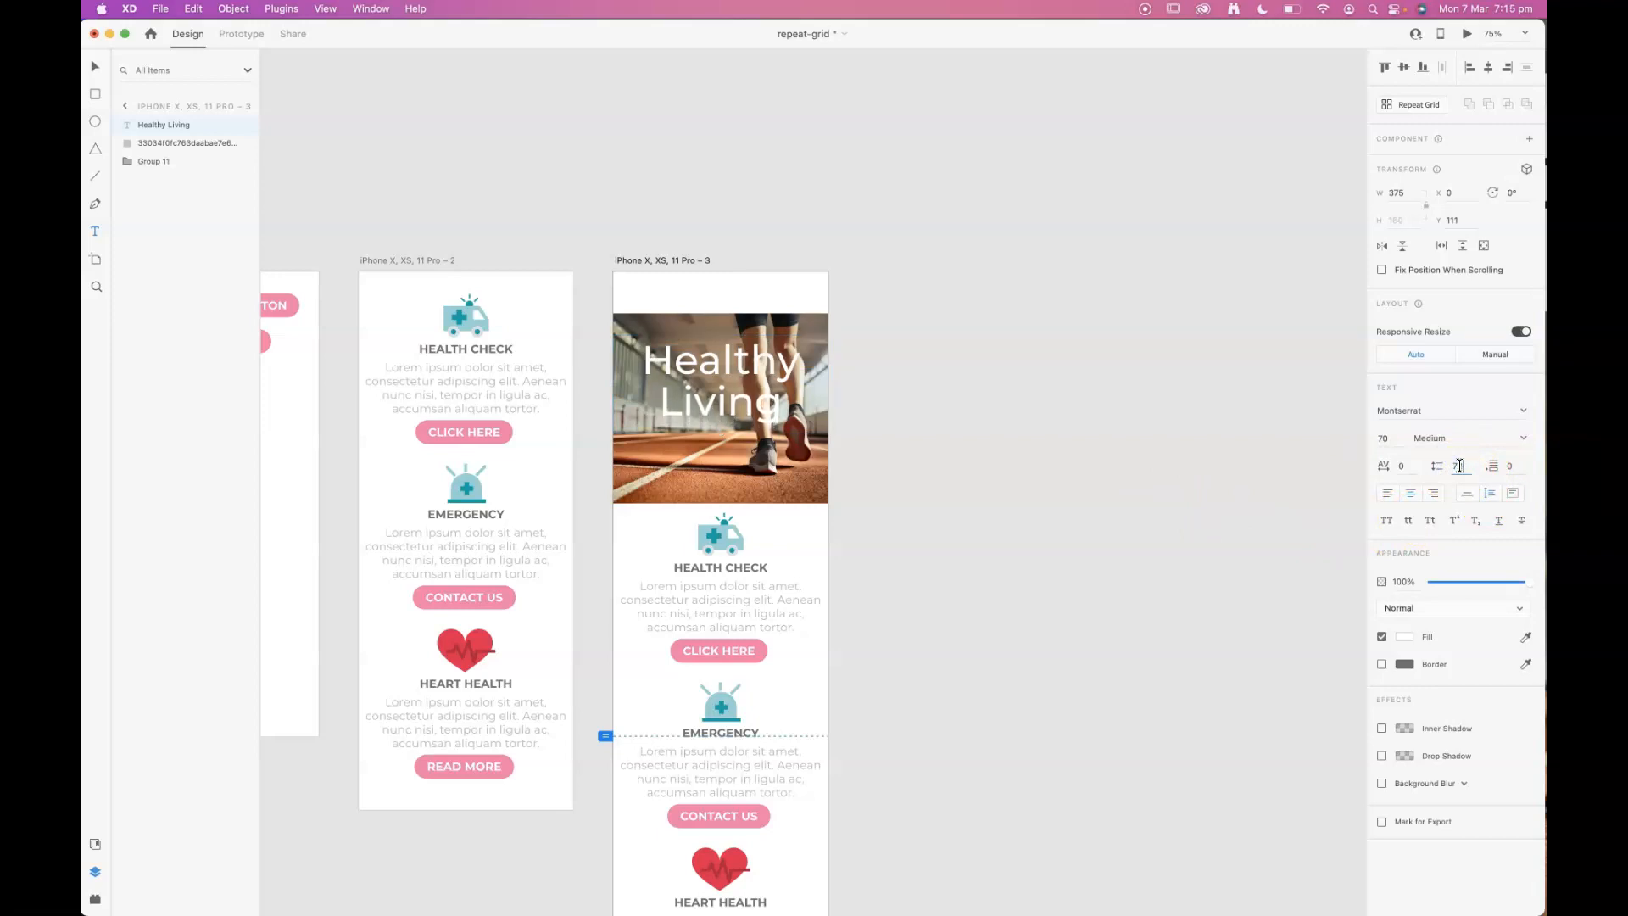
{"action": "key", "text": "Down"}
{"action": "key", "text": "Down"}
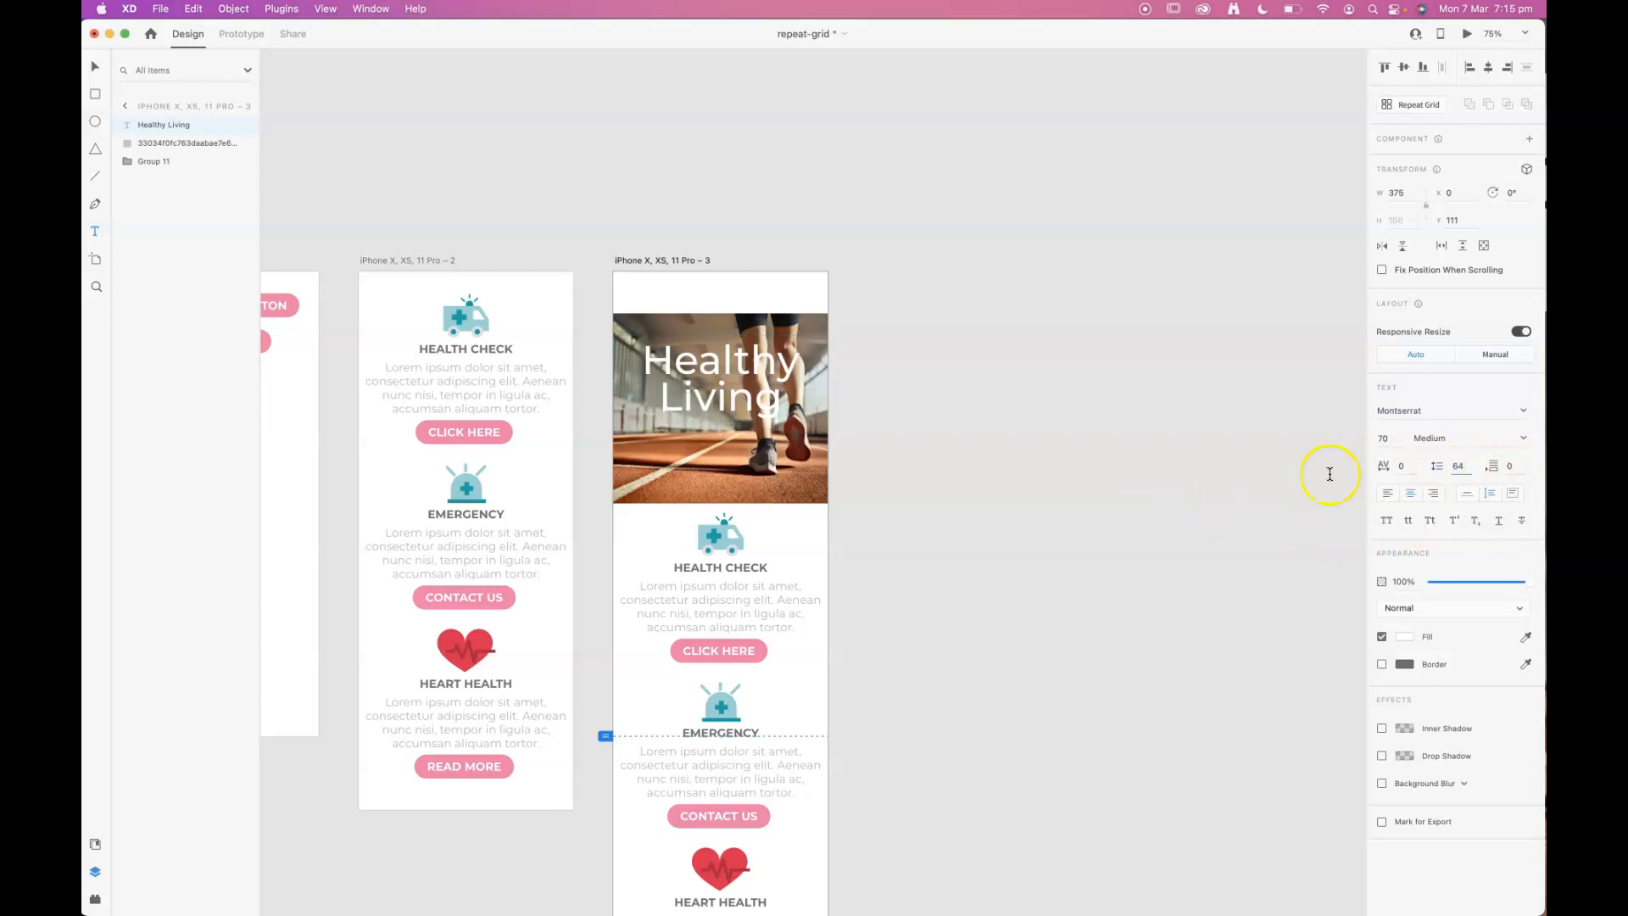
Step: Move the "Healthy Living" heading down to Y 153 over the photo and enable its drop shadow
{"action": "left_click", "coordinate": [981, 334]}
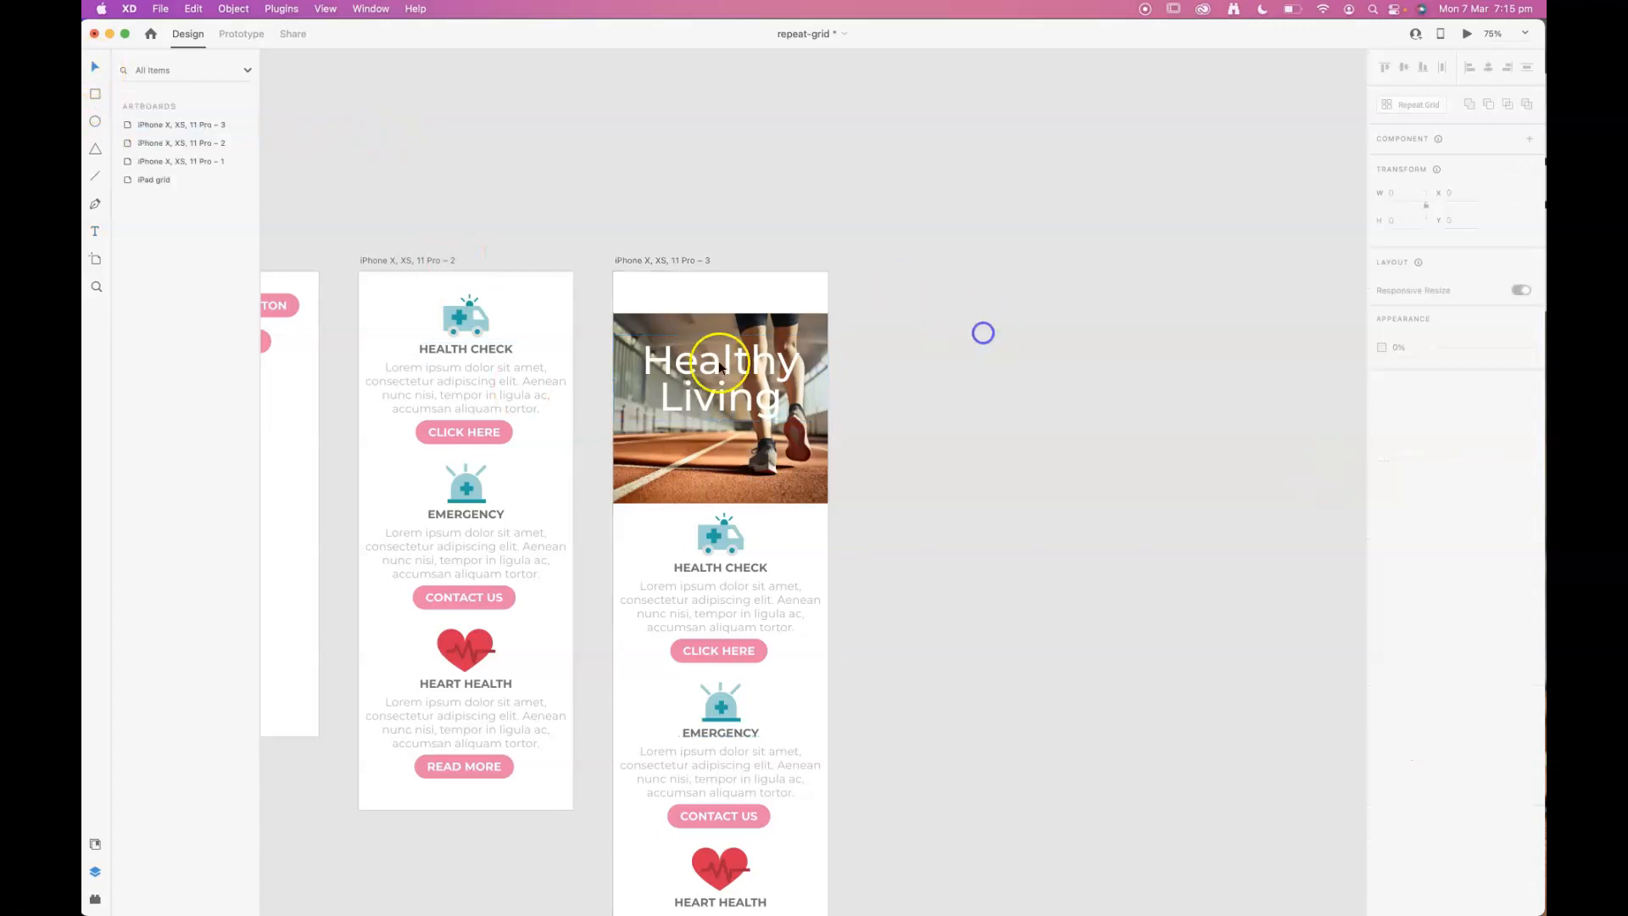
{"action": "left_click_drag", "start_coordinate": [720, 368], "coordinate": [719, 395]}
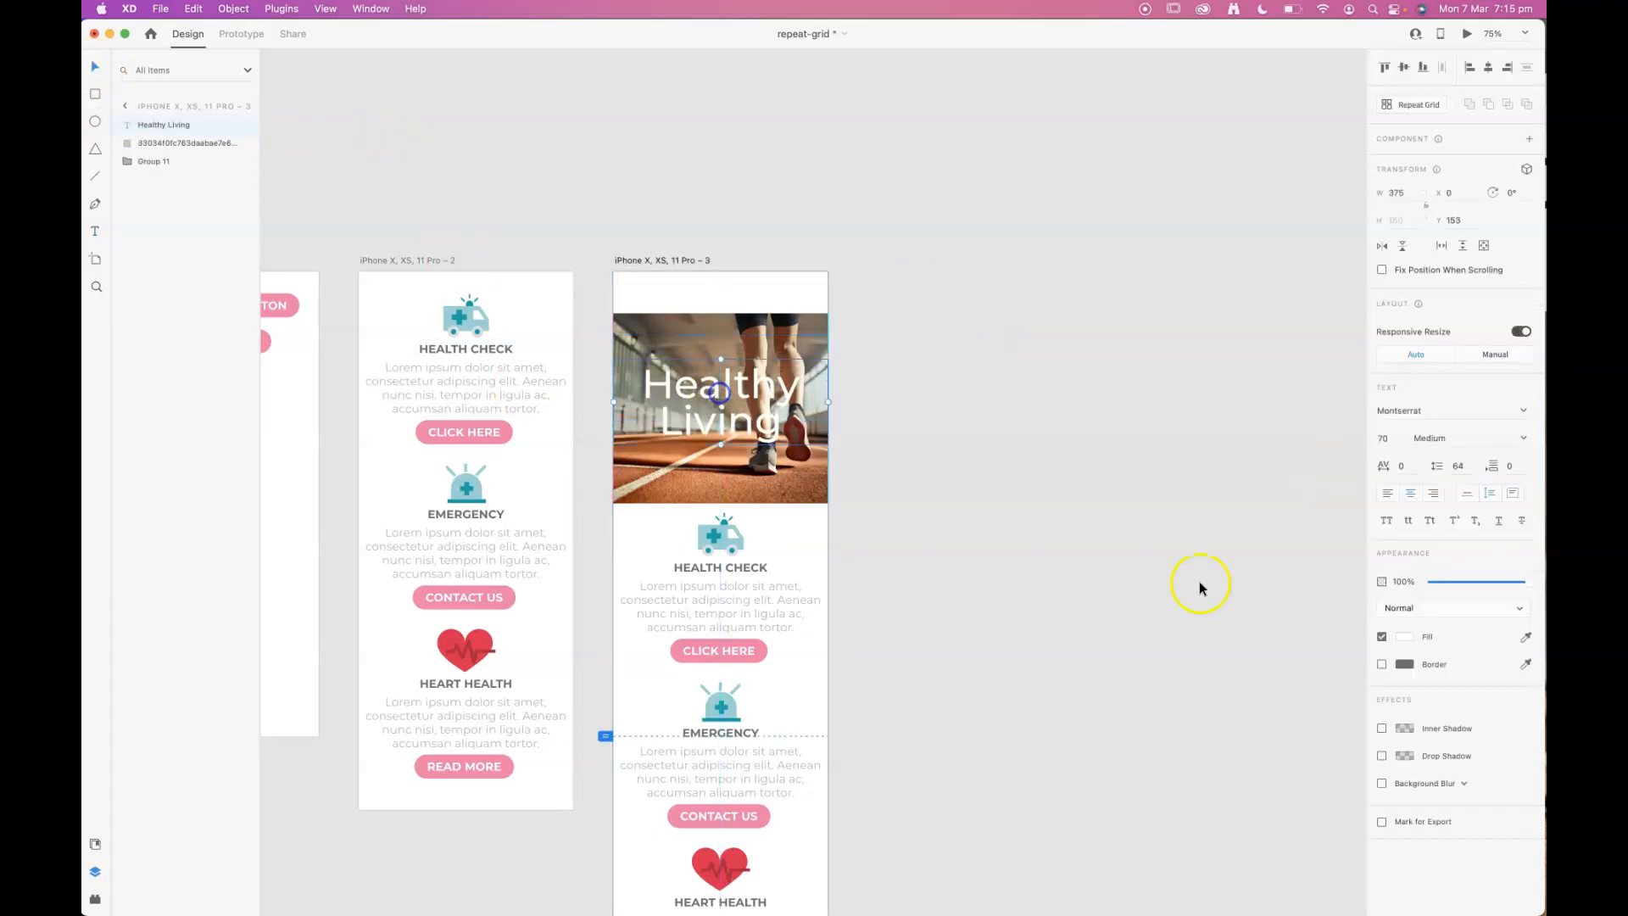
{"action": "left_click", "coordinate": [1381, 757]}
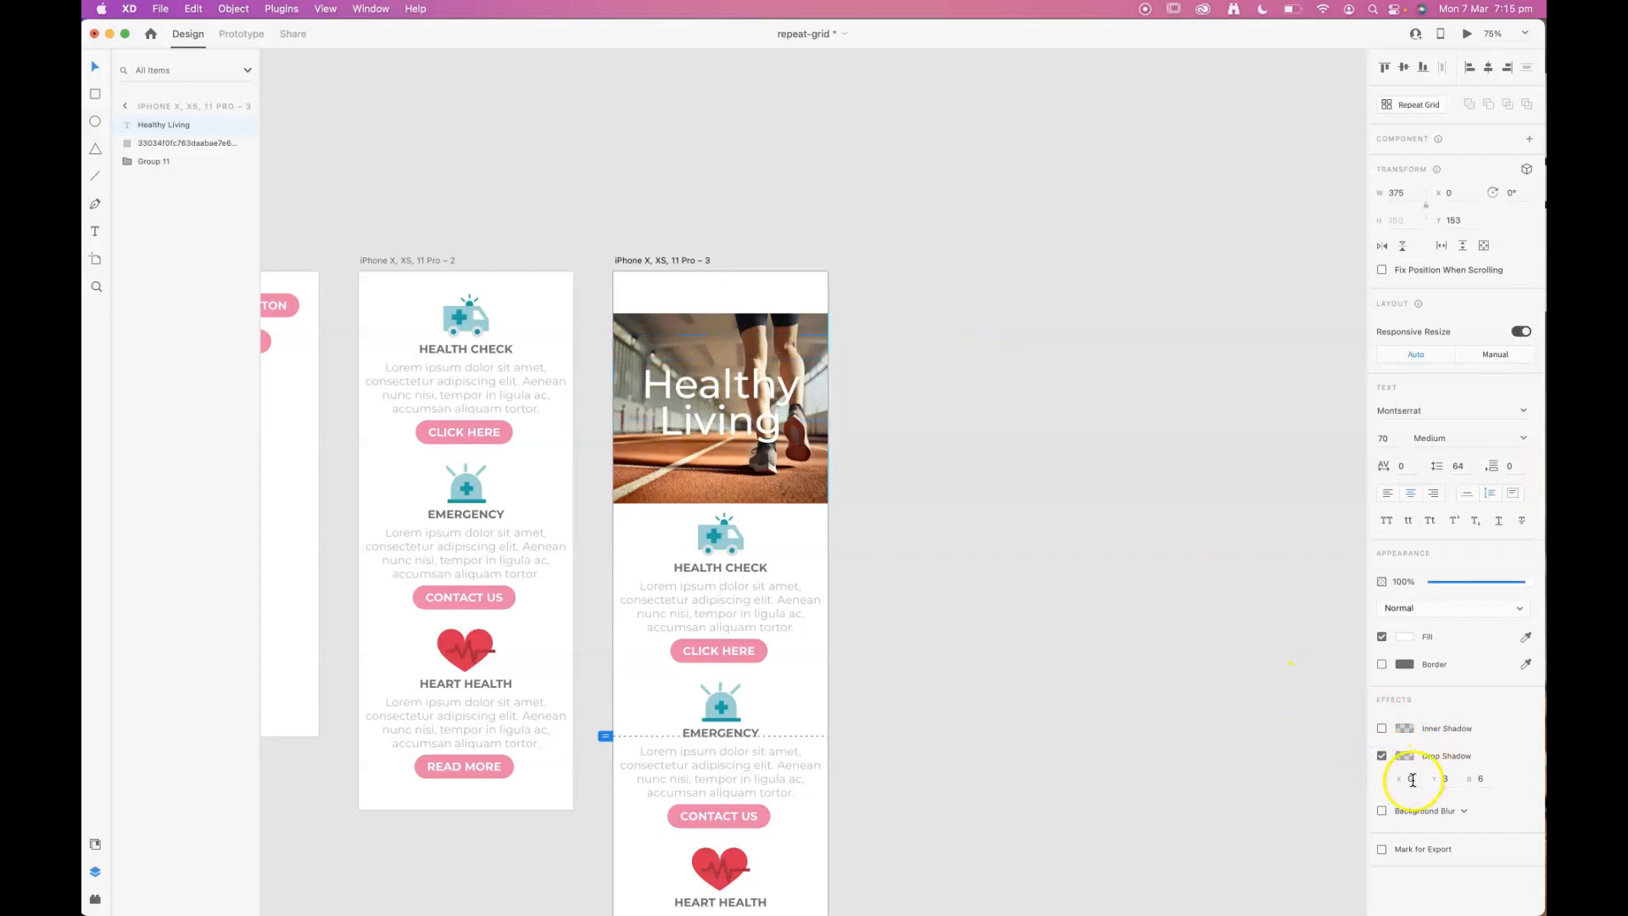
Step: Set the "Healthy Living" drop shadow to X 3 and blur 12, with its black colour at about 53% opacity
{"action": "left_click", "coordinate": [1391, 778]}
{"action": "type", "text": "3"}
{"action": "left_click", "coordinate": [1468, 777]}
{"action": "type", "text": "12"}
{"action": "left_click", "coordinate": [1405, 755]}
{"action": "left_click_drag", "start_coordinate": [1372, 769], "coordinate": [1373, 728]}
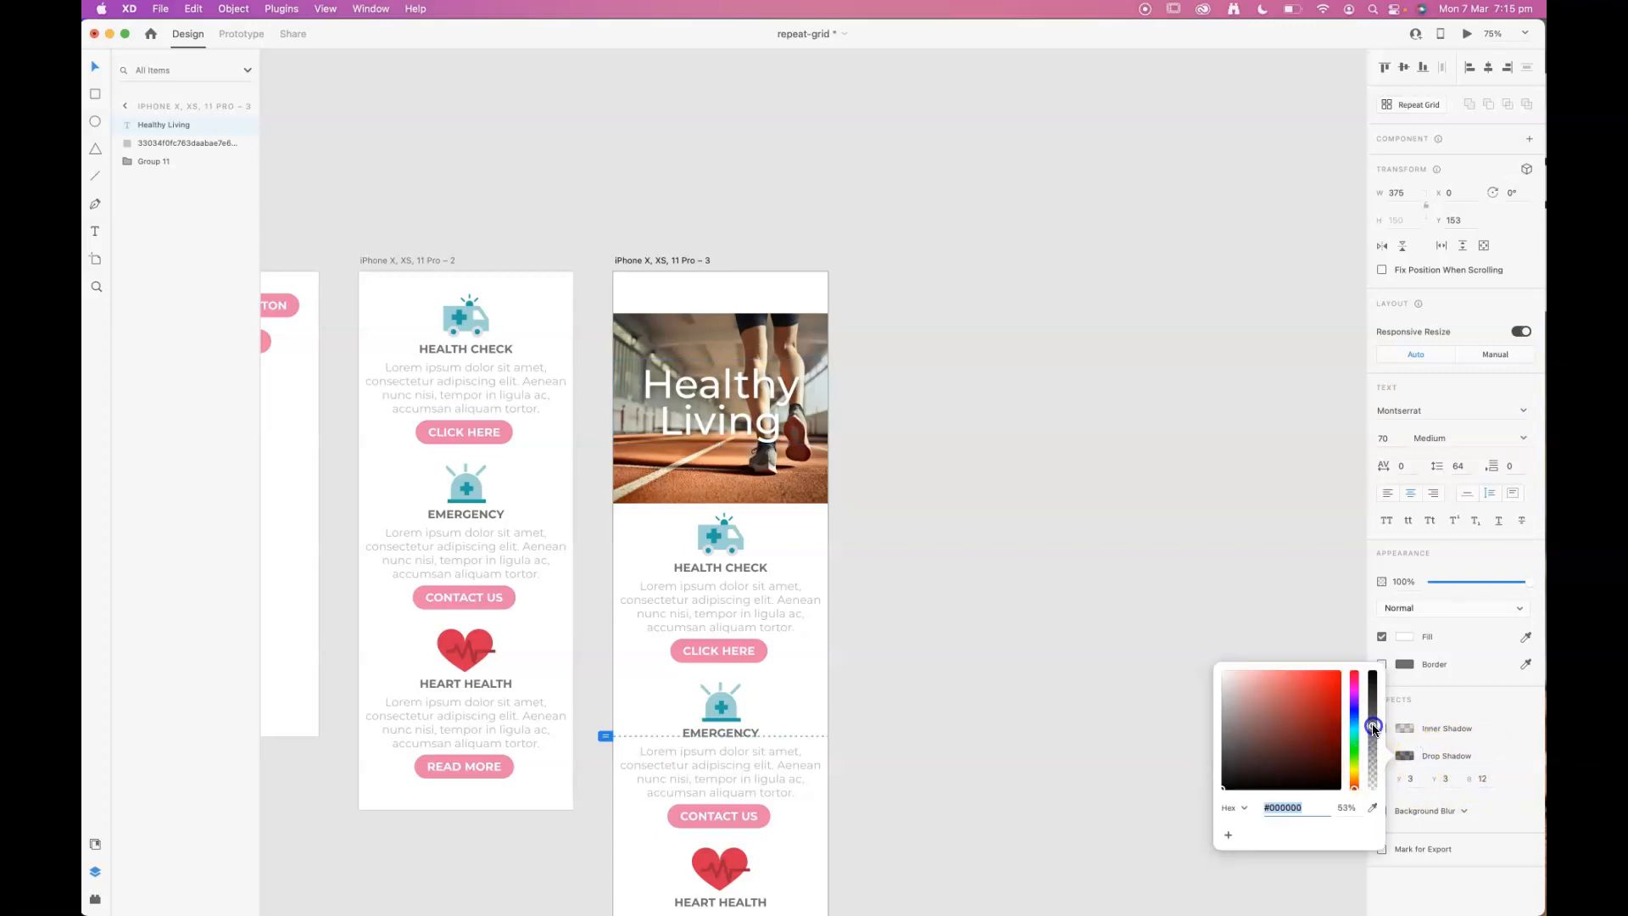
{"action": "left_click", "coordinate": [1014, 539]}
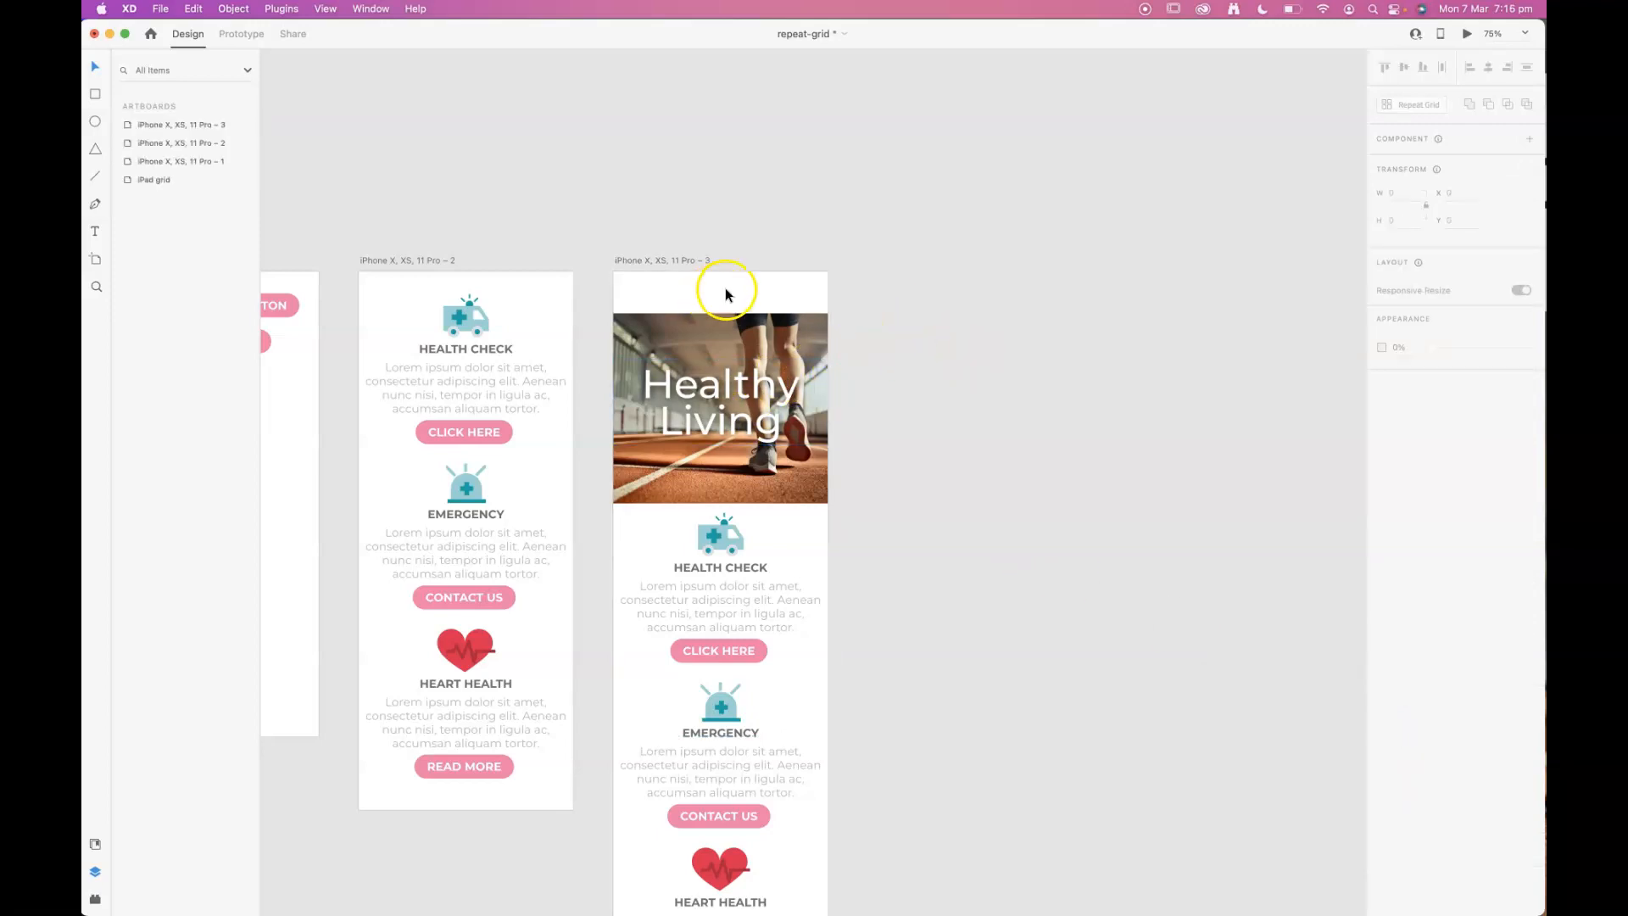
Step: Draw a horizontal line about 42 wide at the right end of the white header above the hero photo
{"action": "key", "text": "super+equal"}
{"action": "key", "text": "super+equal"}
{"action": "key", "text": "super+equal"}
{"action": "key", "text": "super+equal"}
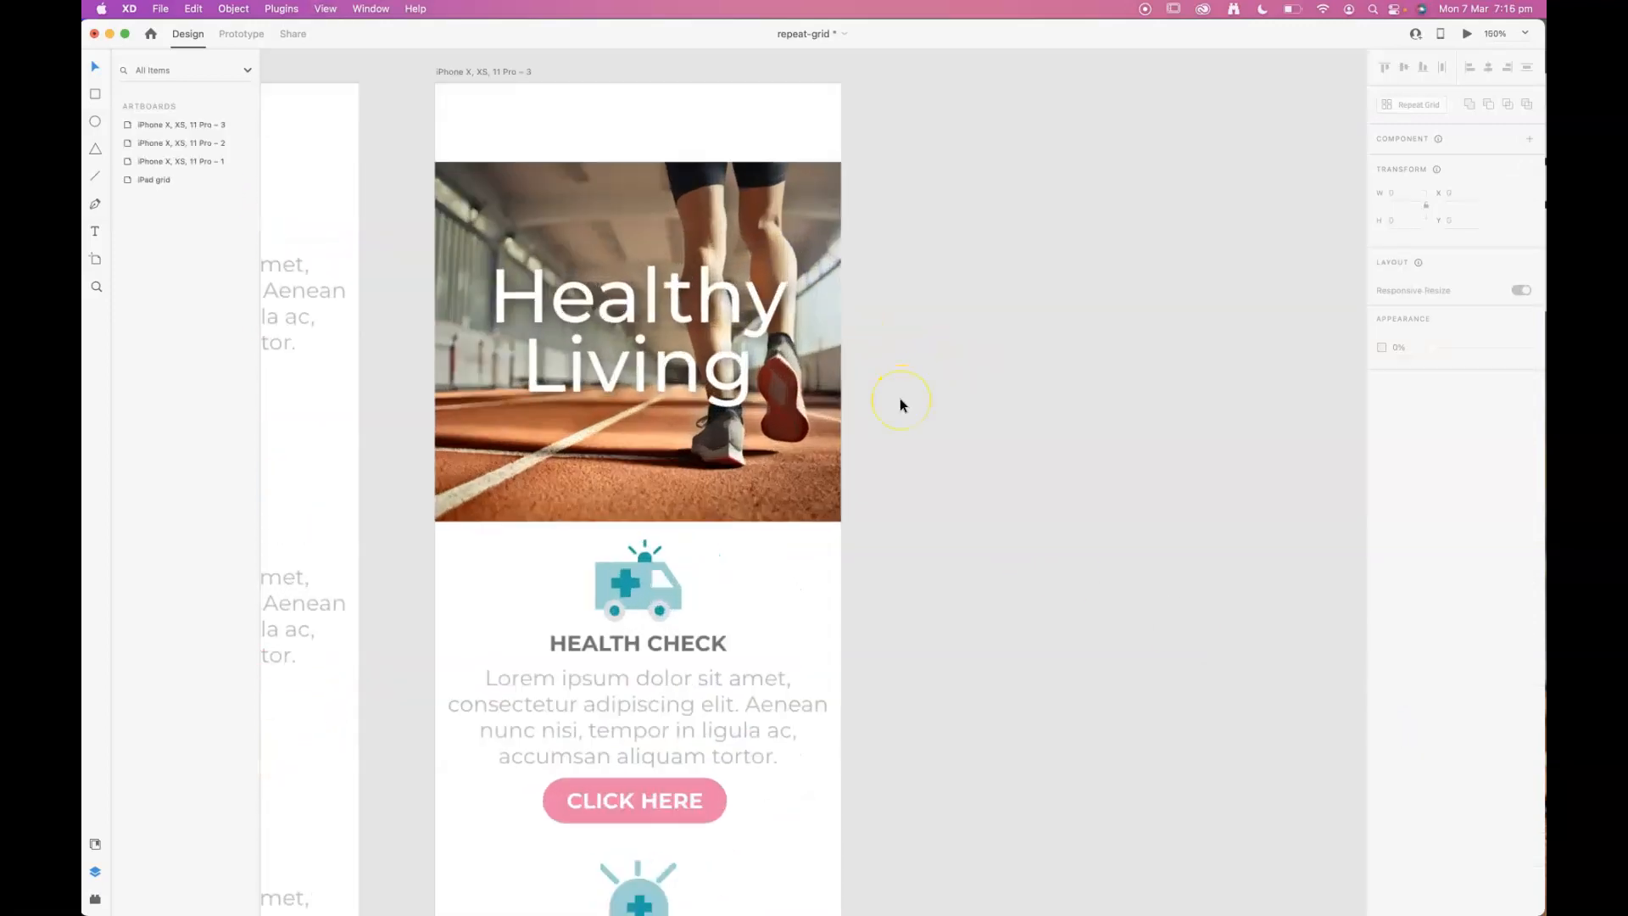
{"action": "left_click_drag", "start_coordinate": [694, 304], "coordinate": [859, 633]}
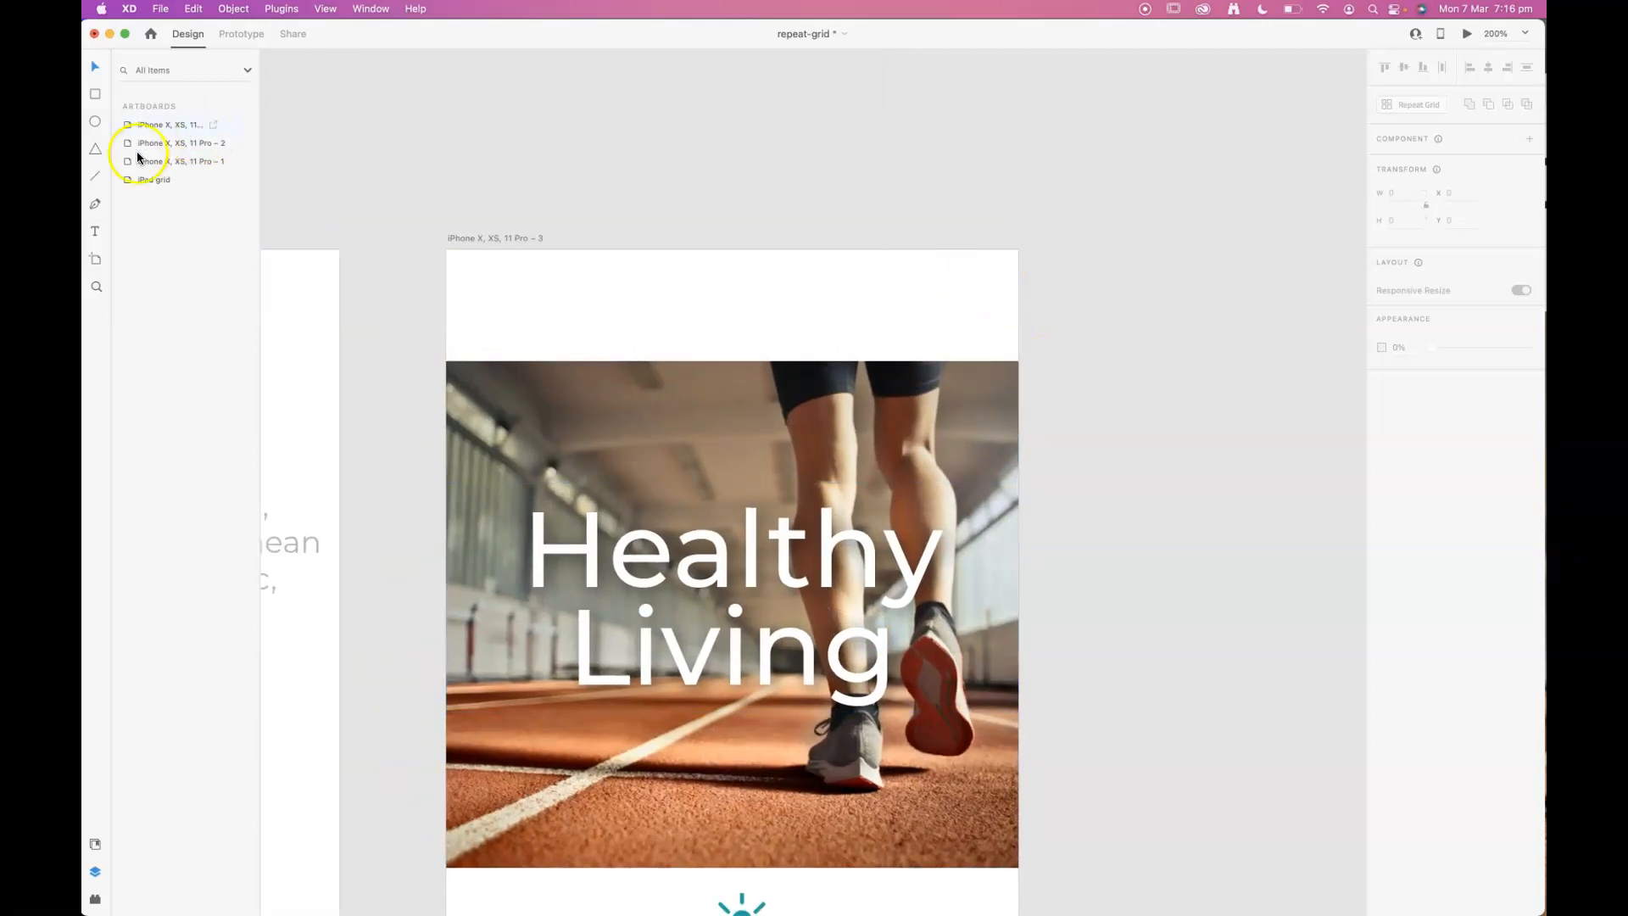
{"action": "left_click", "coordinate": [95, 176]}
{"action": "left_click_drag", "start_coordinate": [928, 282], "coordinate": [990, 281]}
{"action": "left_click", "coordinate": [1257, 401]}
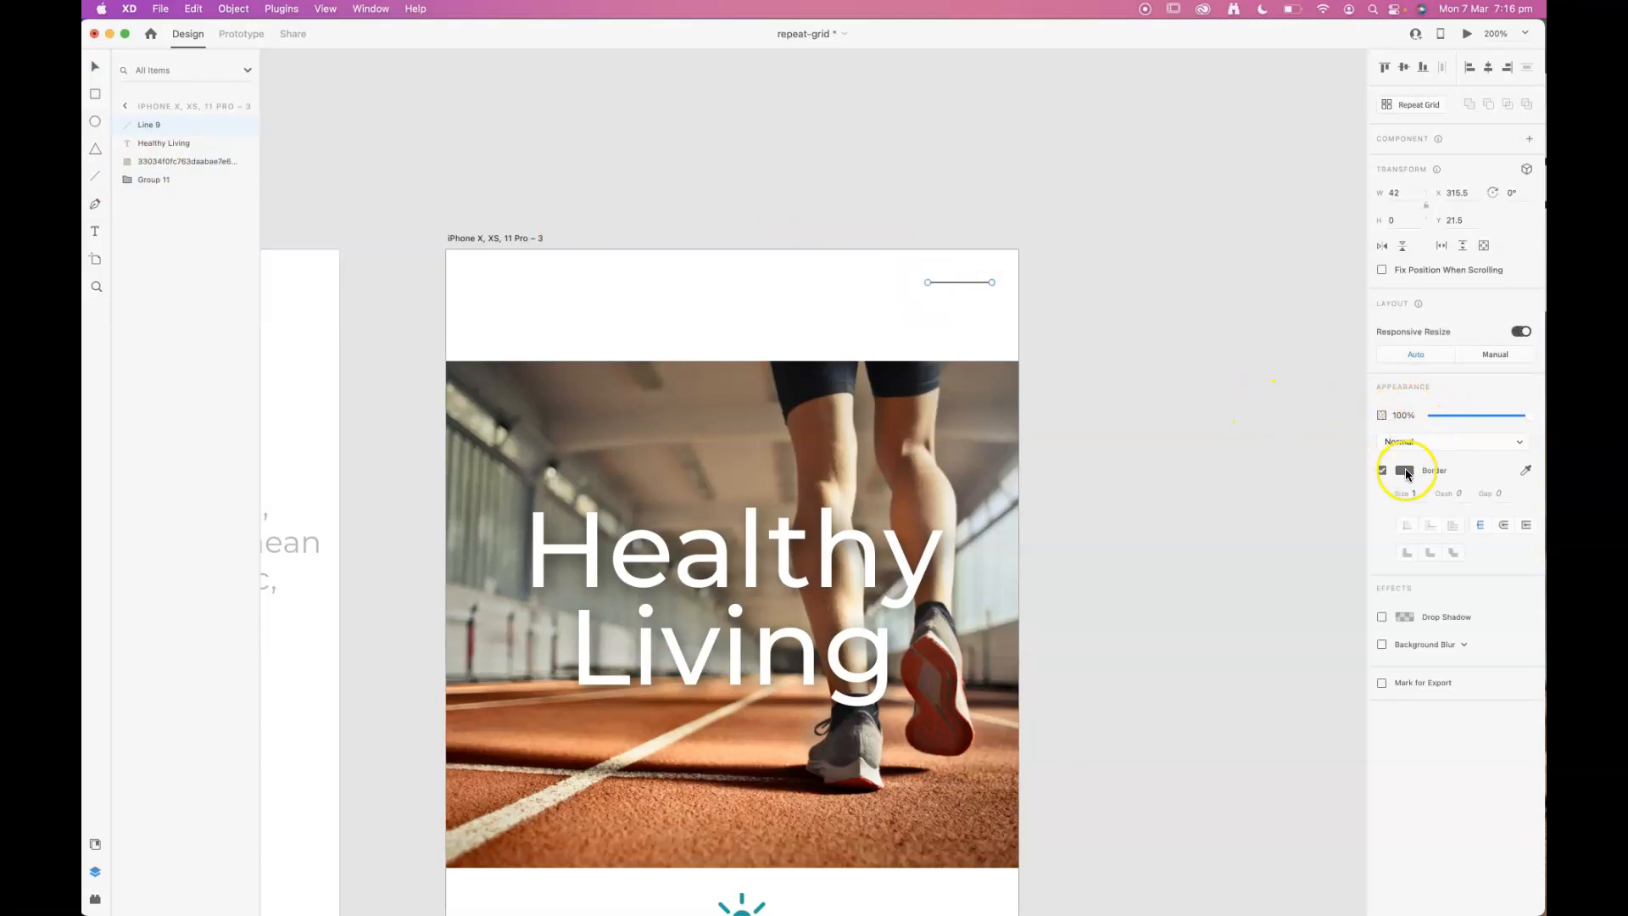
Step: Give the header line a border size of 6, round caps and the light grey colour #C7C7C7
{"action": "left_click", "coordinate": [1418, 493]}
{"action": "type", "text": "6"}
{"action": "left_click", "coordinate": [1452, 499]}
{"action": "left_click", "coordinate": [1503, 524]}
{"action": "left_click", "coordinate": [94, 65]}
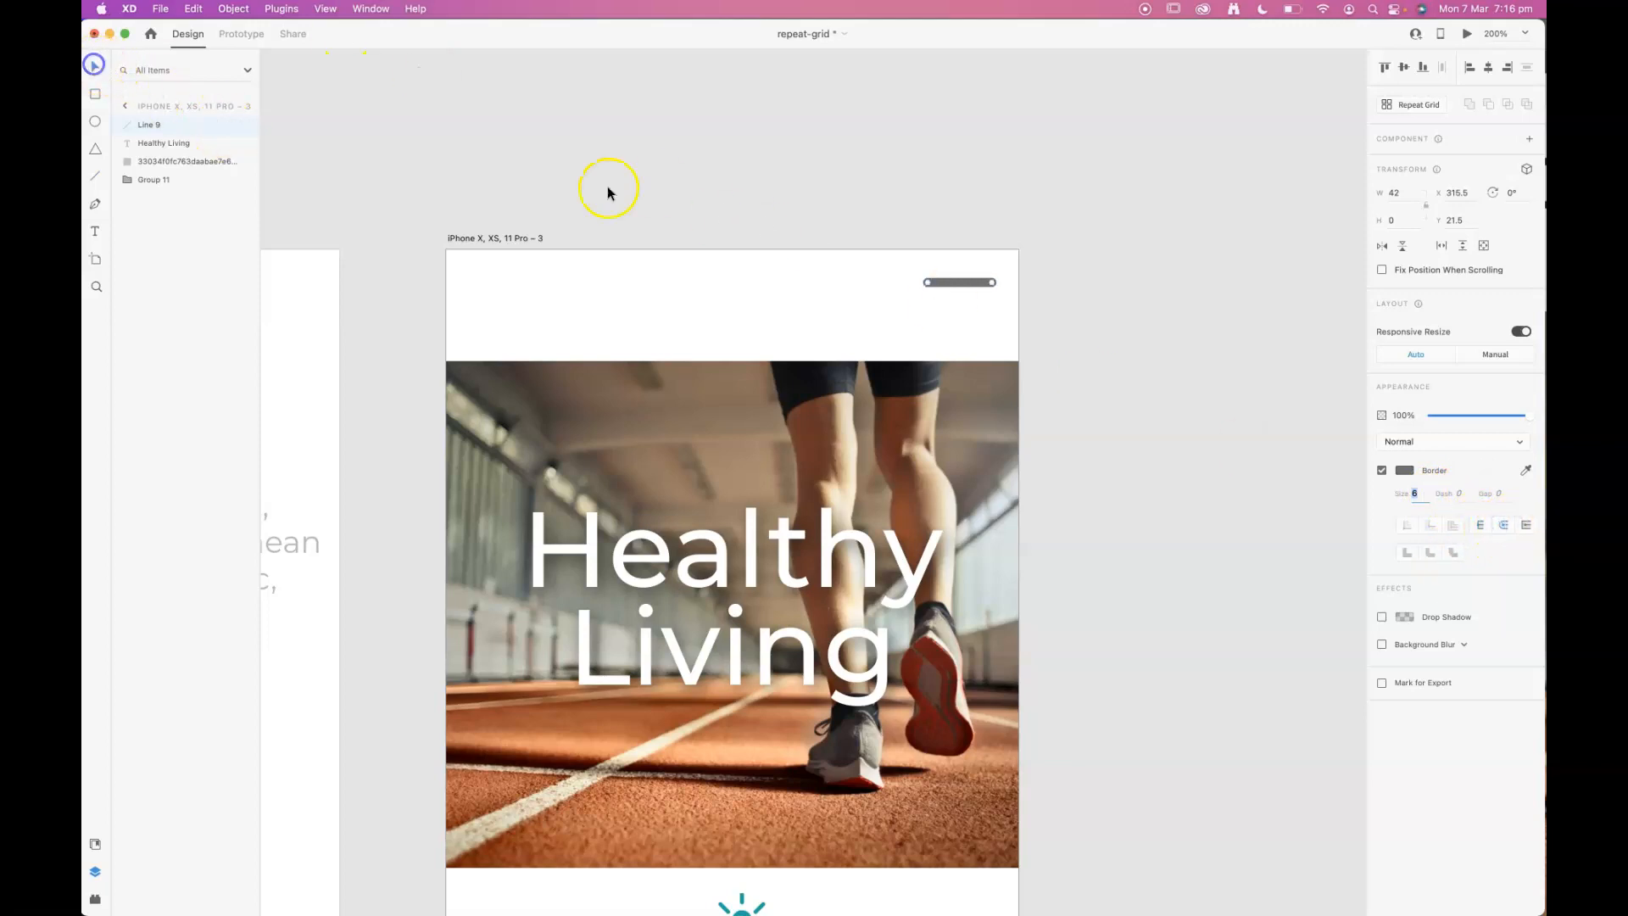
{"action": "left_click", "coordinate": [1404, 469]}
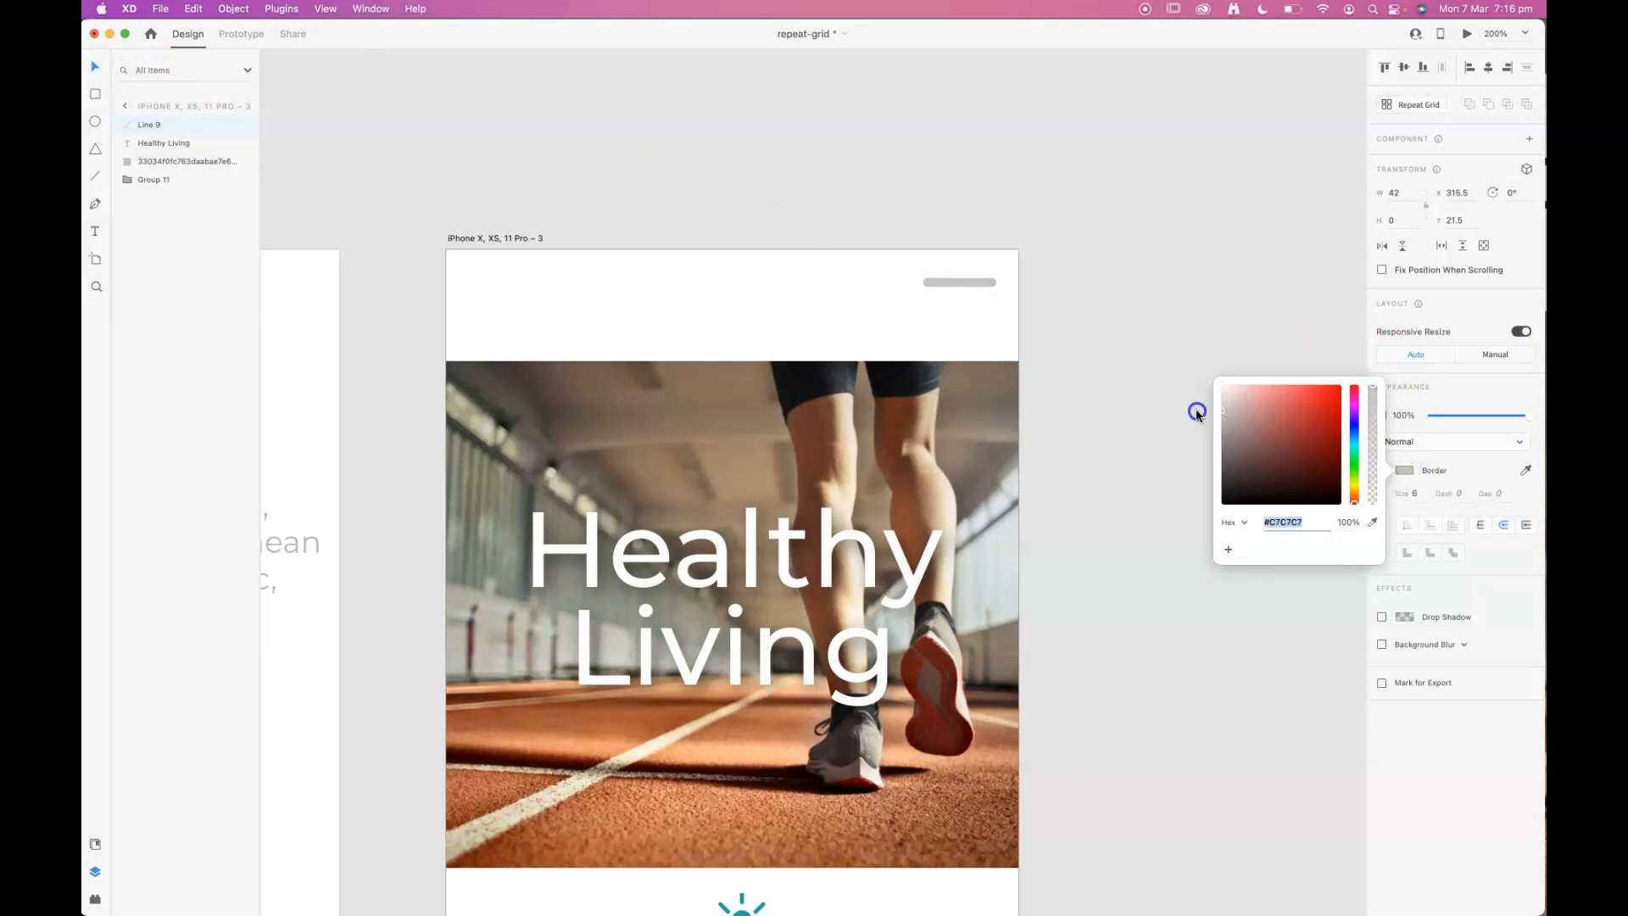
{"action": "left_click", "coordinate": [1170, 372]}
Step: Duplicate the grey line below itself, group both bars as a menu icon and scale it to about 30 wide
{"action": "left_click", "coordinate": [966, 282]}
{"action": "left_click_drag", "start_coordinate": [967, 283], "coordinate": [970, 315]}
{"action": "left_click", "coordinate": [1042, 263]}
{"action": "left_click_drag", "start_coordinate": [1051, 260], "coordinate": [952, 323]}
{"action": "key", "text": "super+g"}
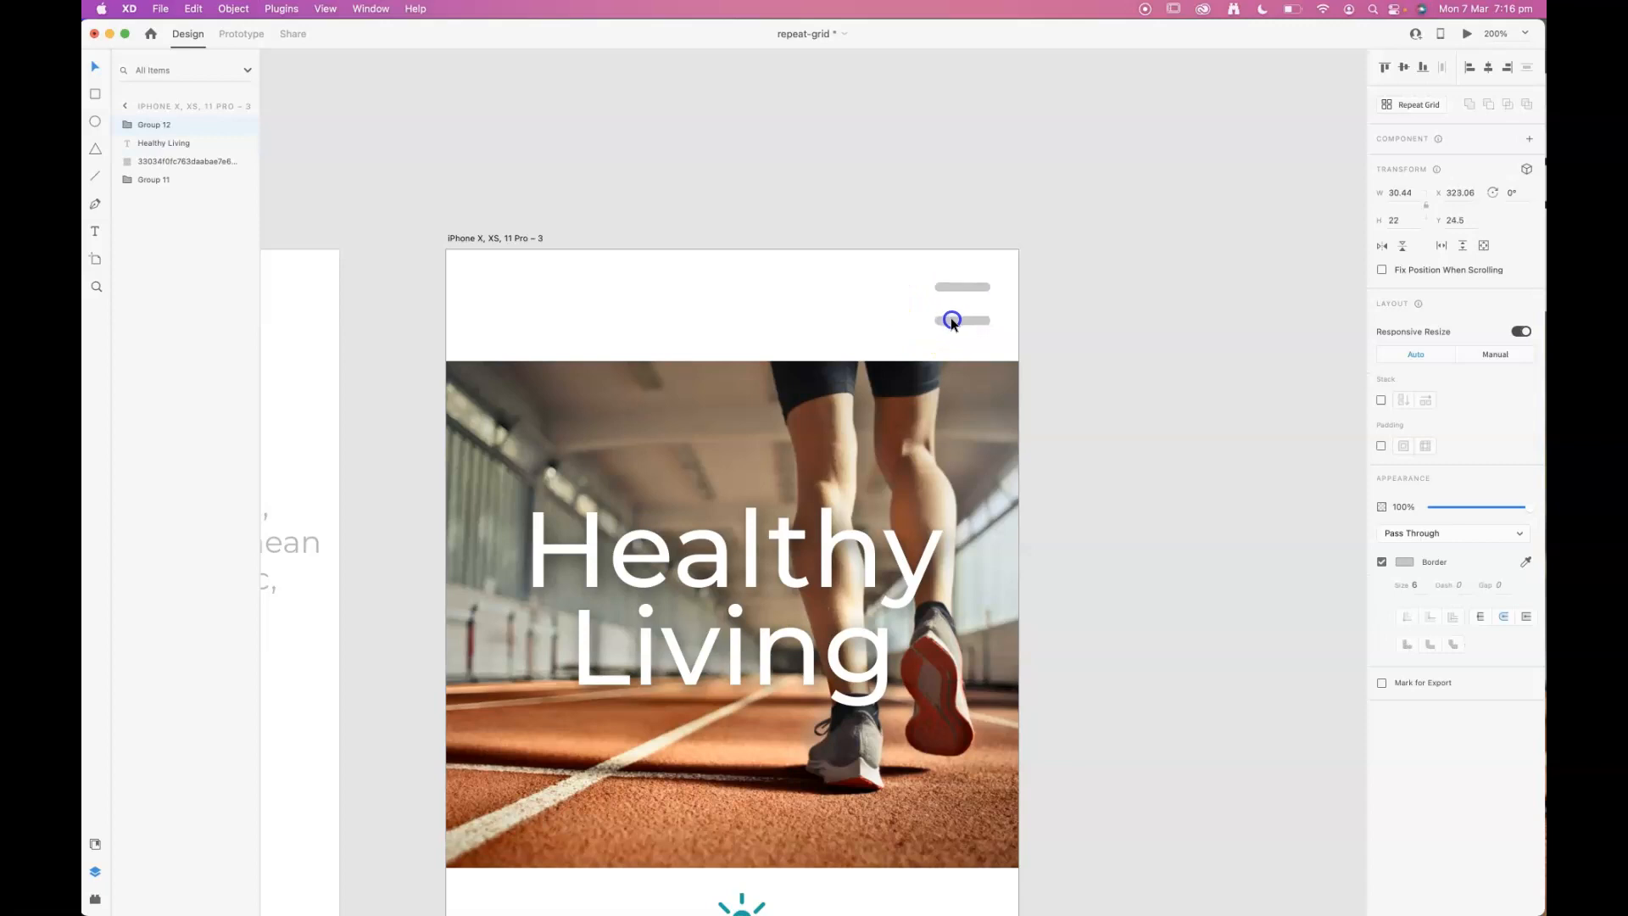
{"action": "left_click", "coordinate": [1138, 378]}
Step: Switch to Illustrator and copy the round blue cross icon from health-icons.ai
{"action": "mouse_move", "coordinate": [1144, 905]}
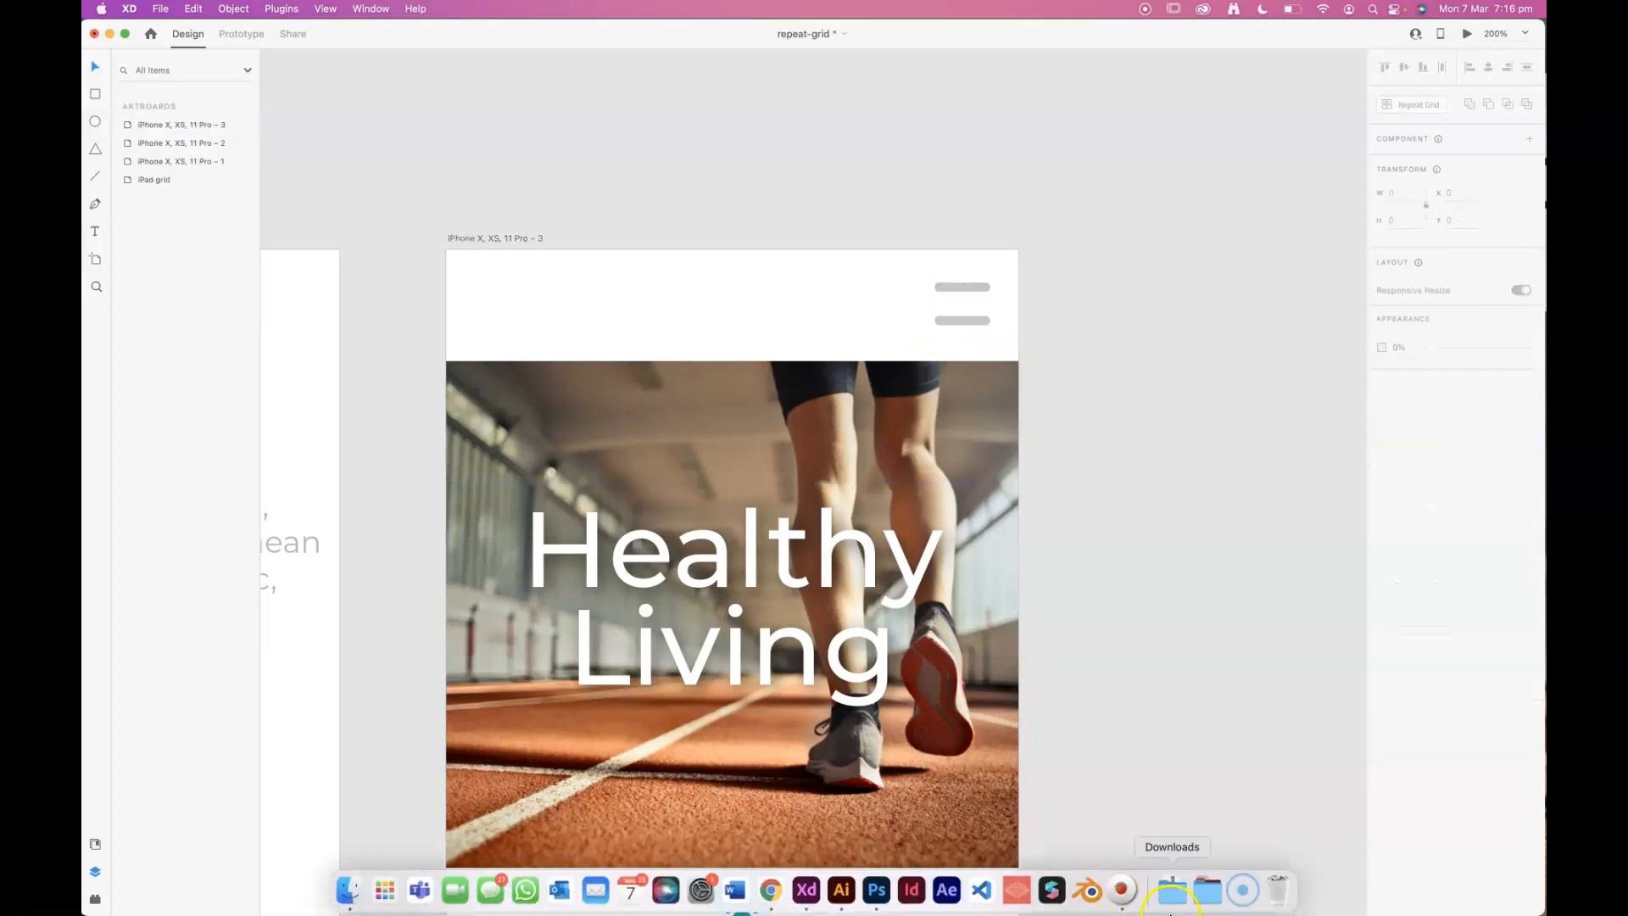
{"action": "left_click", "coordinate": [852, 898]}
{"action": "key", "text": "space"}
{"action": "left_click_drag", "start_coordinate": [523, 336], "coordinate": [612, 363]}
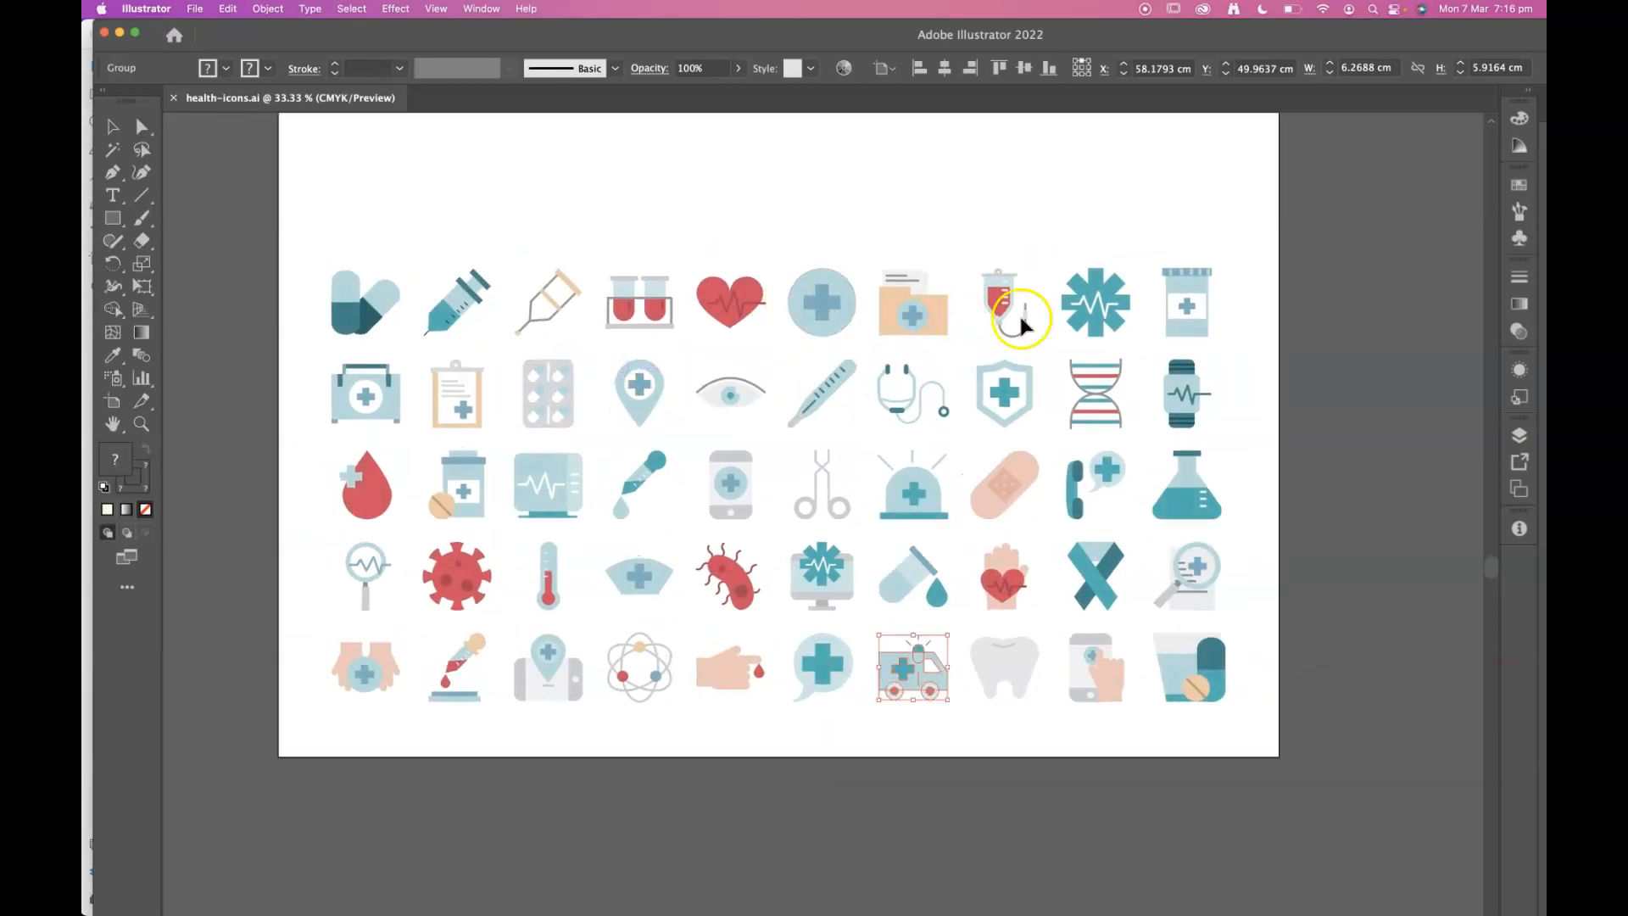
{"action": "left_click", "coordinate": [1106, 228]}
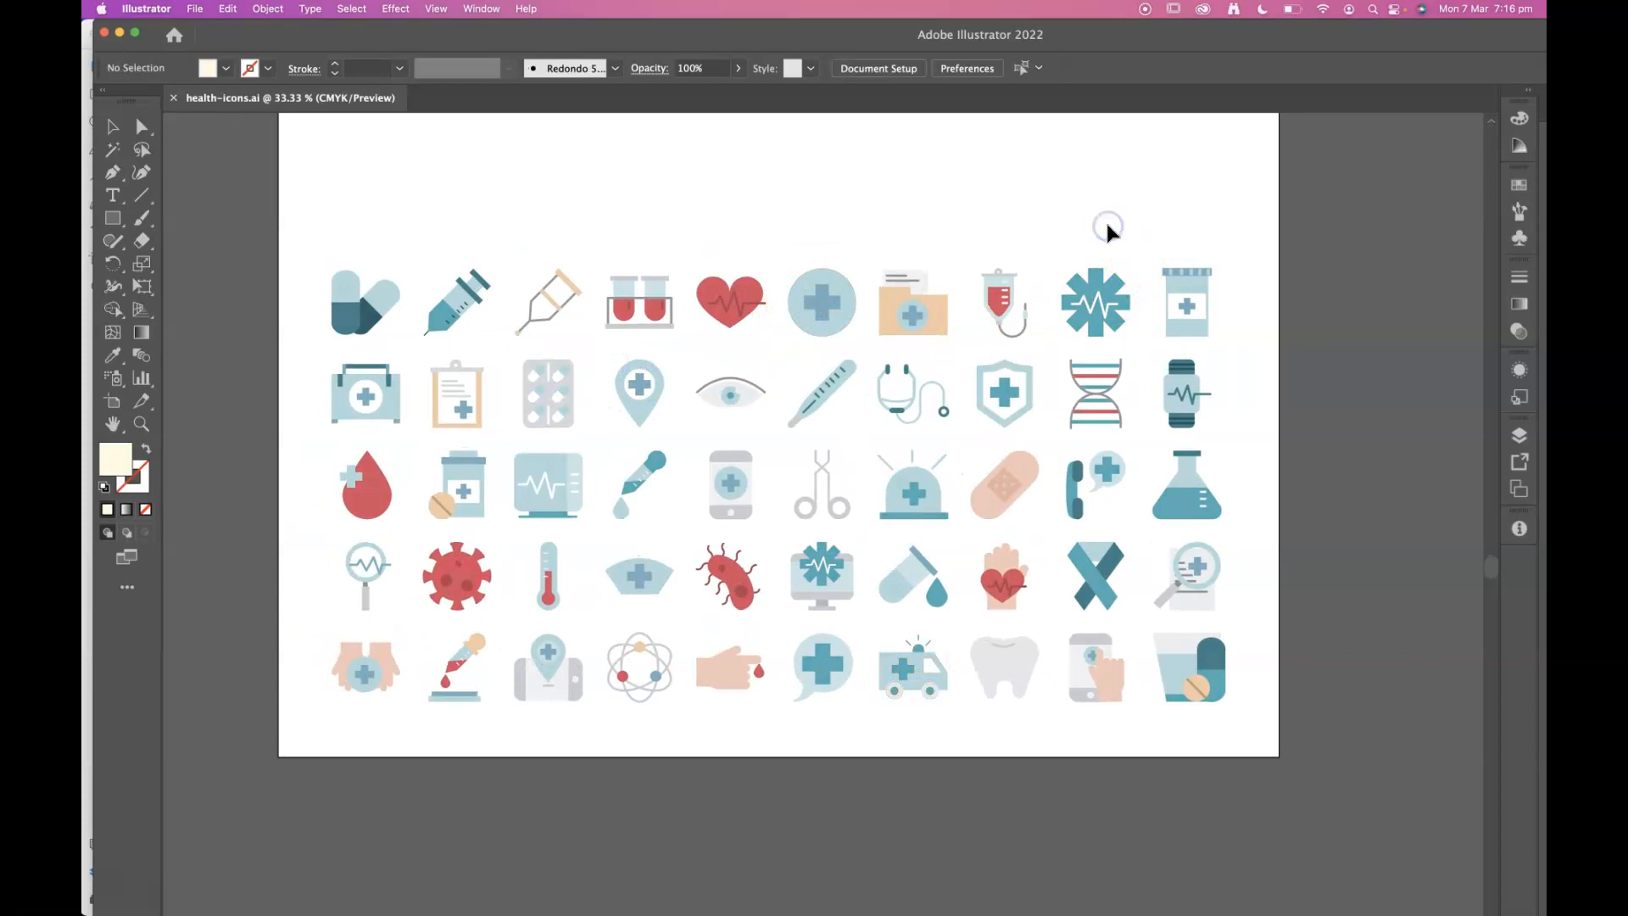
{"action": "left_click", "coordinate": [805, 332]}
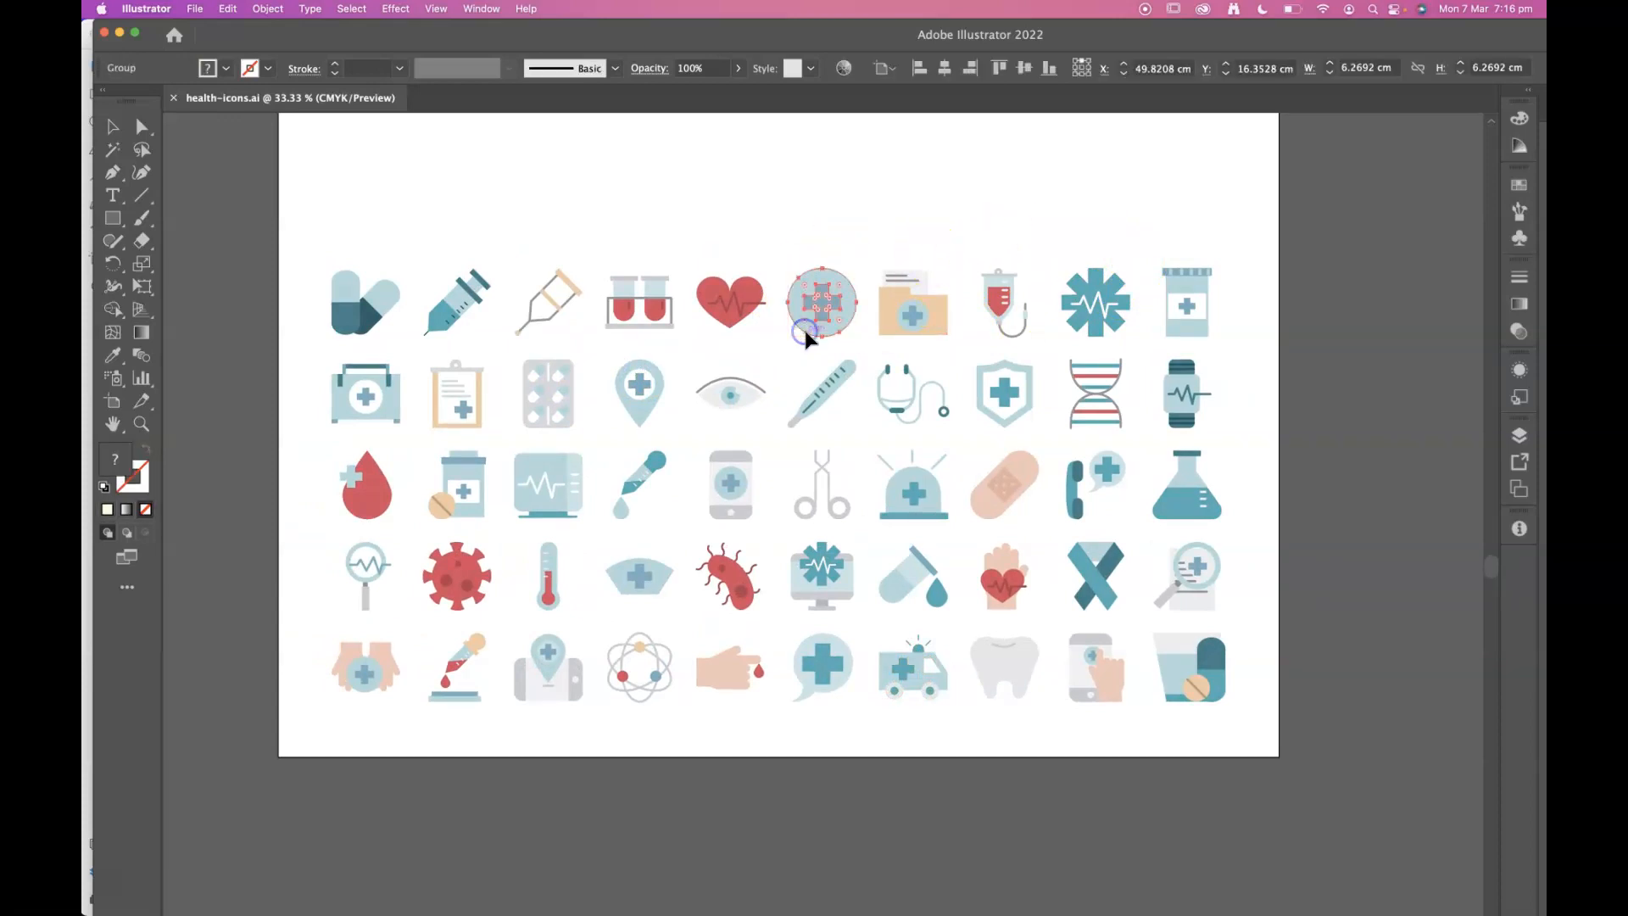
Step: Switch back to XD, paste the cross icon, scale it to about 36.5 and place it at the header's left end
{"action": "key", "text": "super+Tab"}
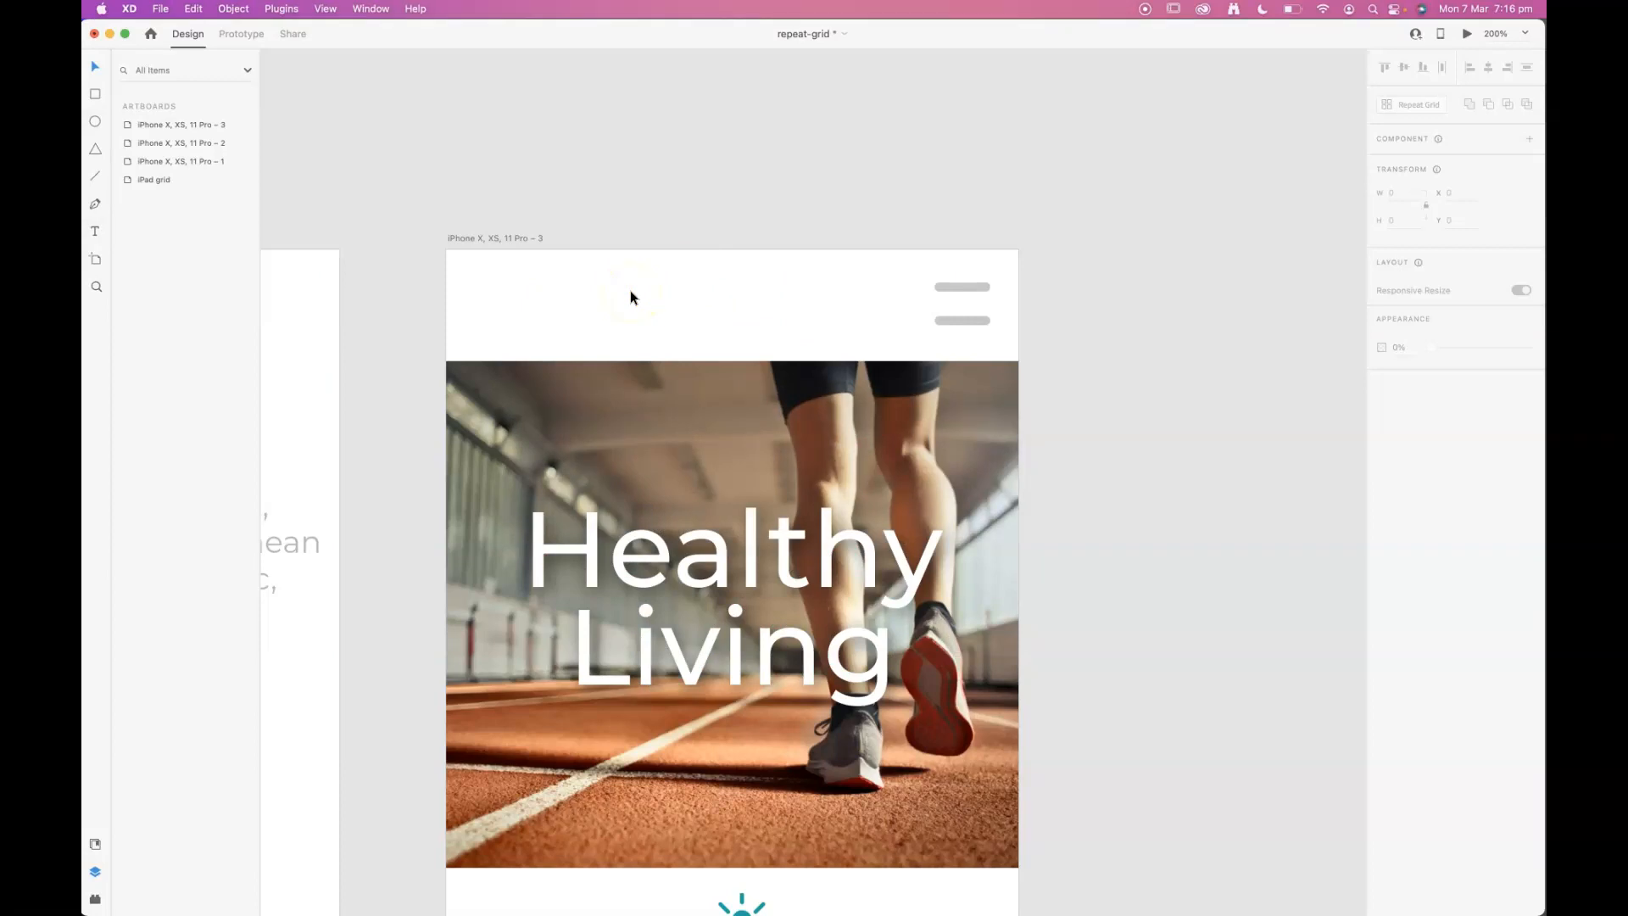
{"action": "key", "text": "super+v"}
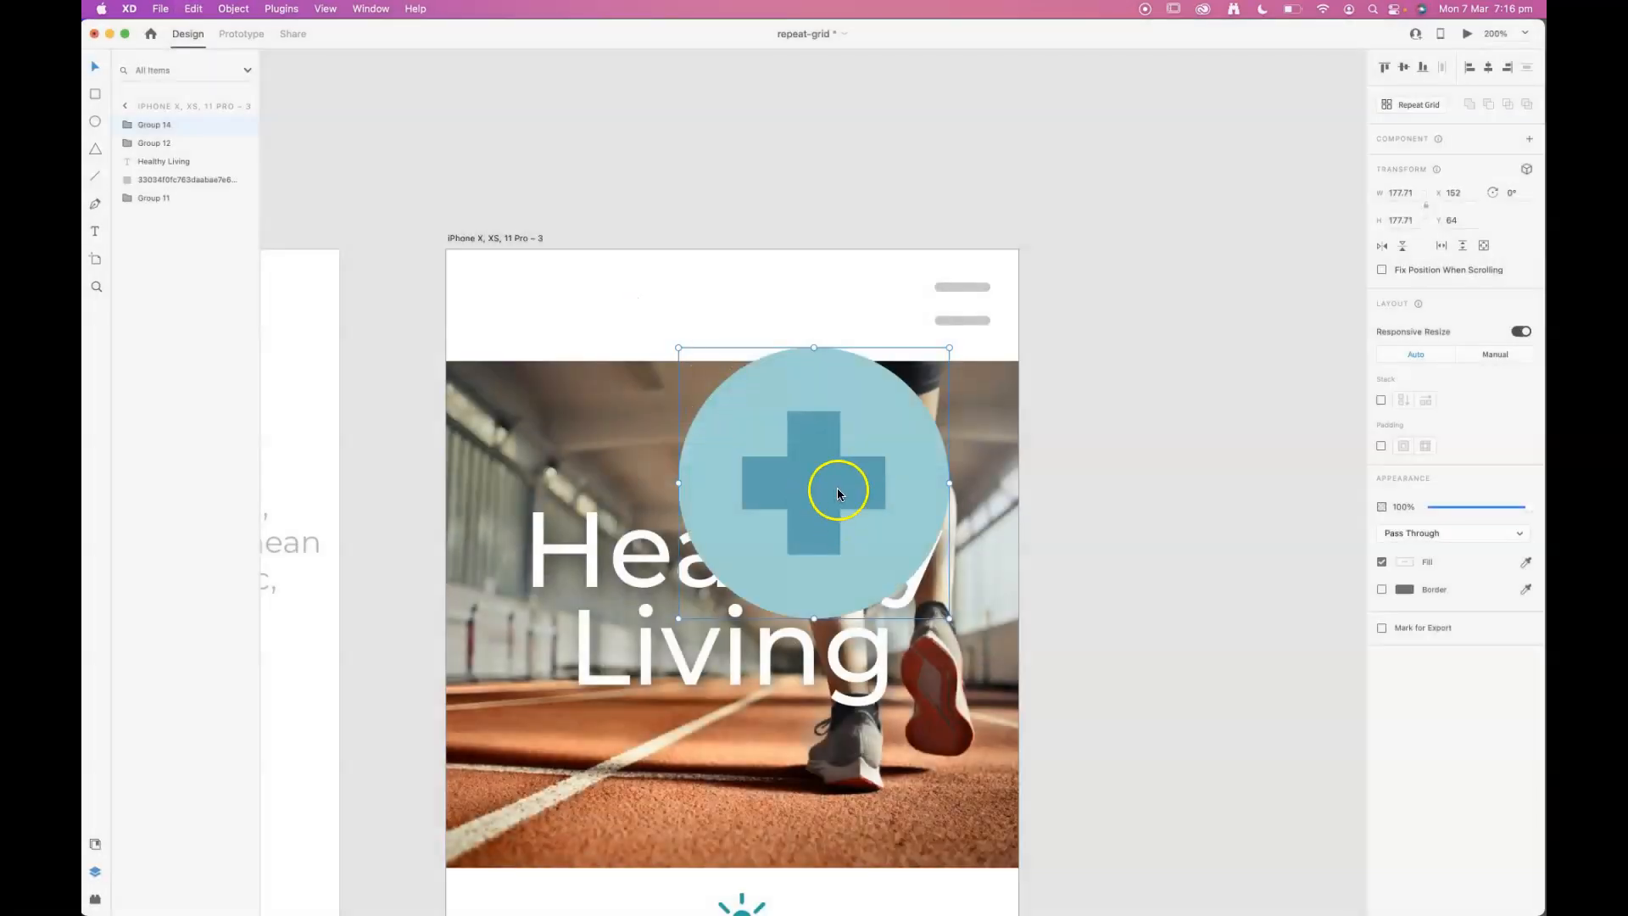
{"action": "left_click_drag", "start_coordinate": [836, 484], "coordinate": [621, 404]}
{"action": "left_click_drag", "start_coordinate": [732, 536], "coordinate": [512, 318]}
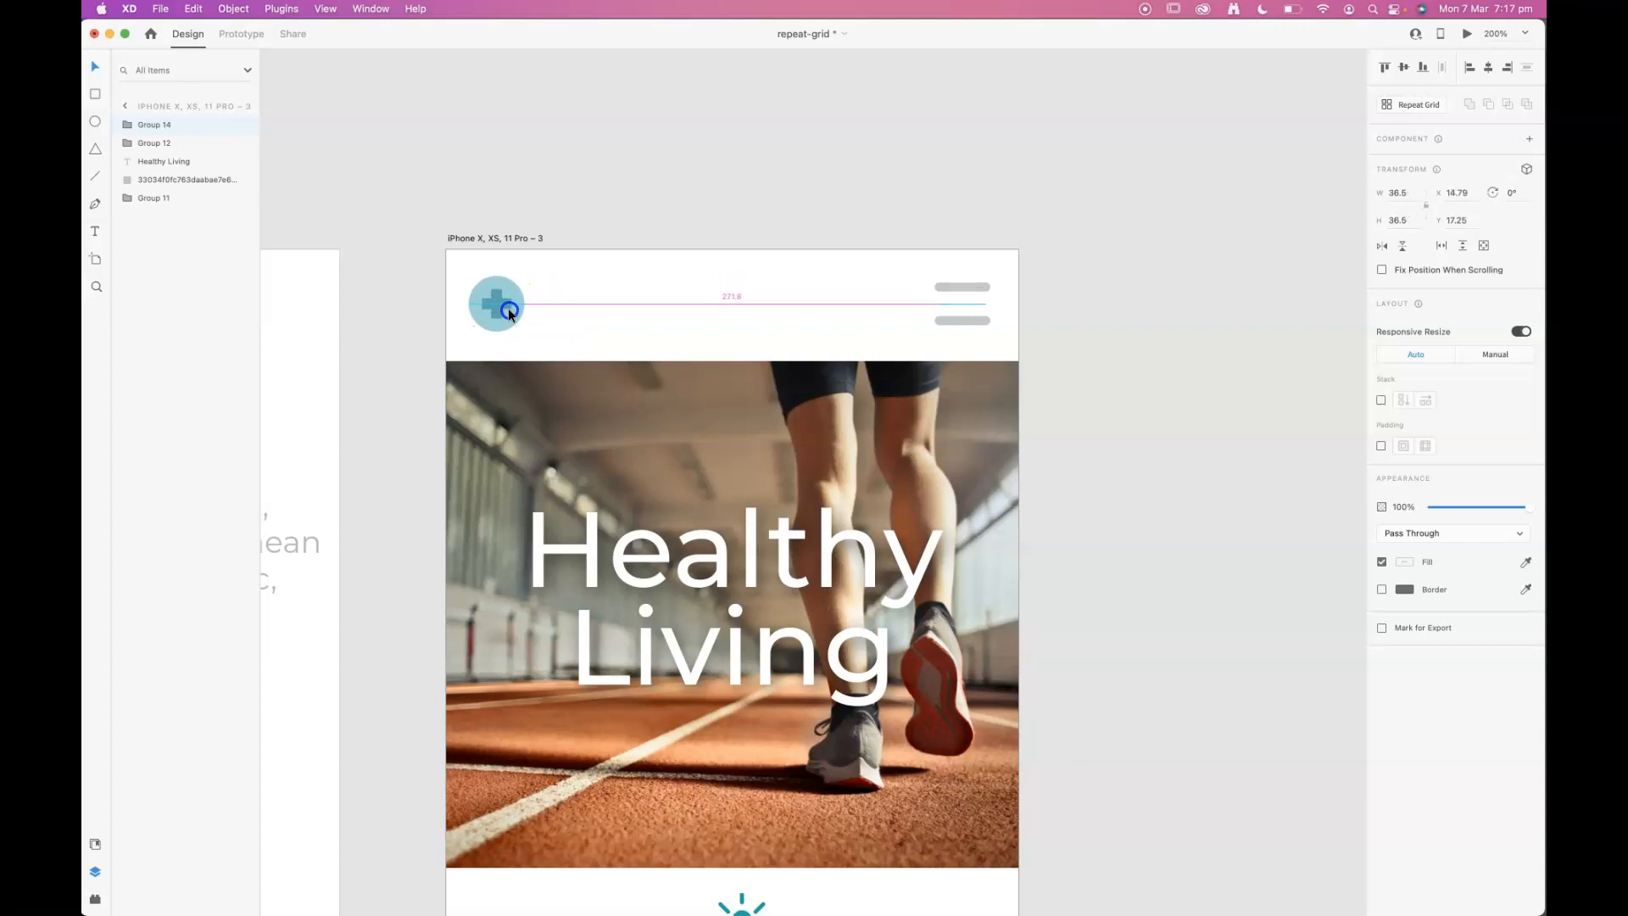
{"action": "left_click", "coordinate": [1072, 414]}
Step: Review the mobile page from the header and hero photo down through the three health sections
{"action": "scroll", "coordinate": [1002, 431], "scroll_direction": "down", "scroll_amount": 3}
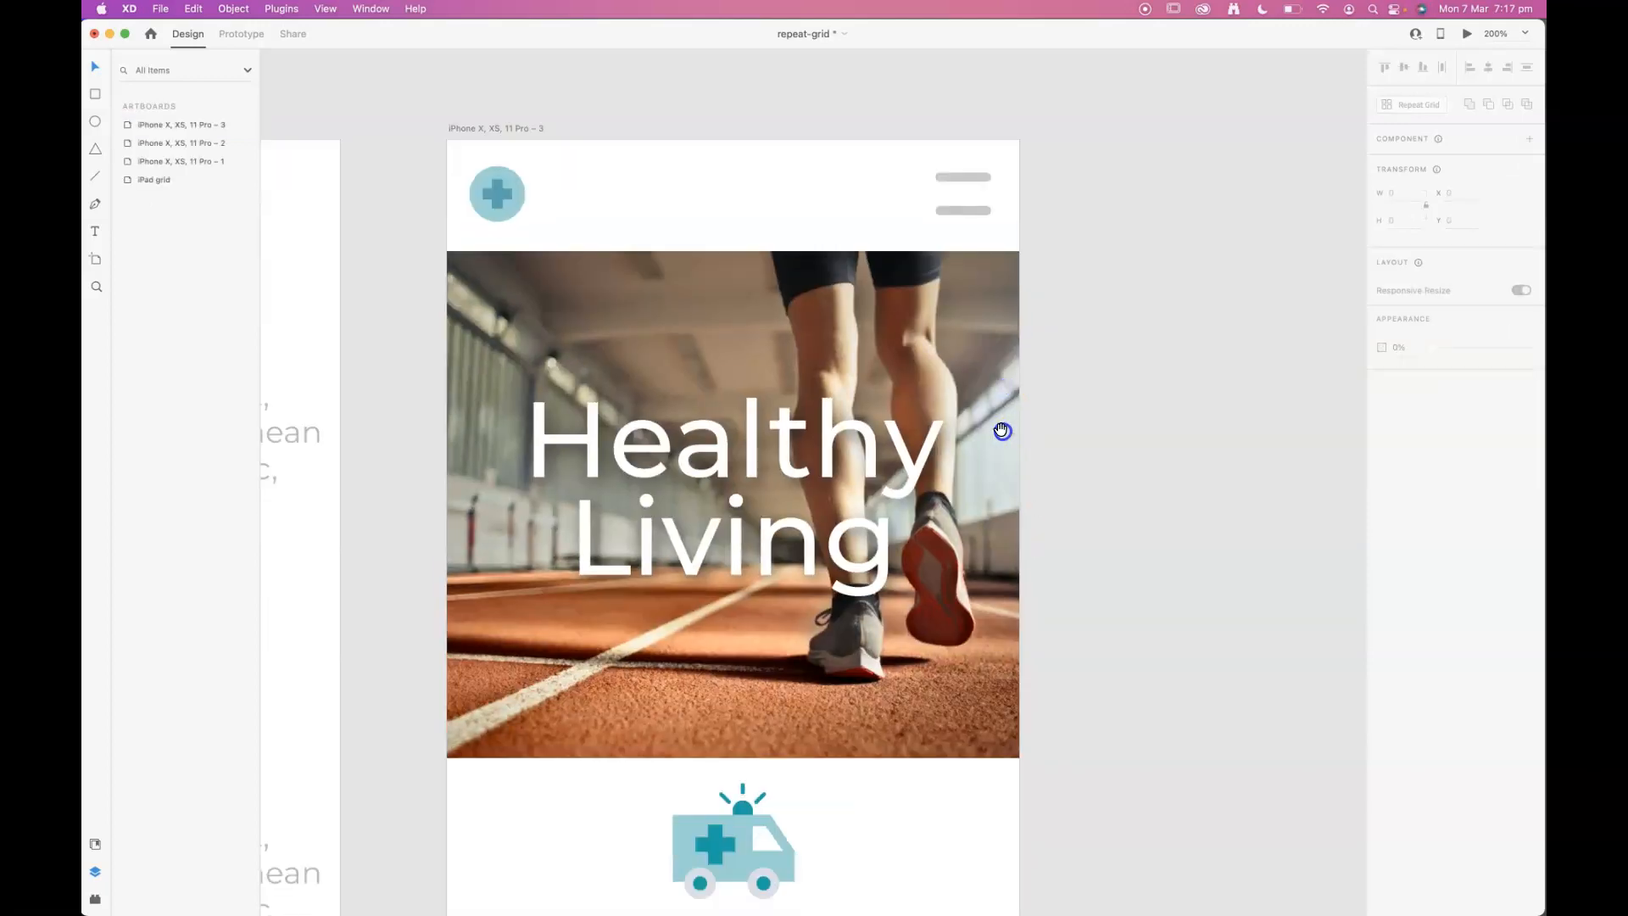
{"action": "key", "text": "super+minus"}
{"action": "left_click_drag", "start_coordinate": [1039, 463], "coordinate": [1034, 422]}
{"action": "left_click_drag", "start_coordinate": [1060, 626], "coordinate": [1087, 805]}
{"action": "left_click_drag", "start_coordinate": [1014, 636], "coordinate": [1041, 430]}
{"action": "left_click_drag", "start_coordinate": [1078, 623], "coordinate": [984, 512]}
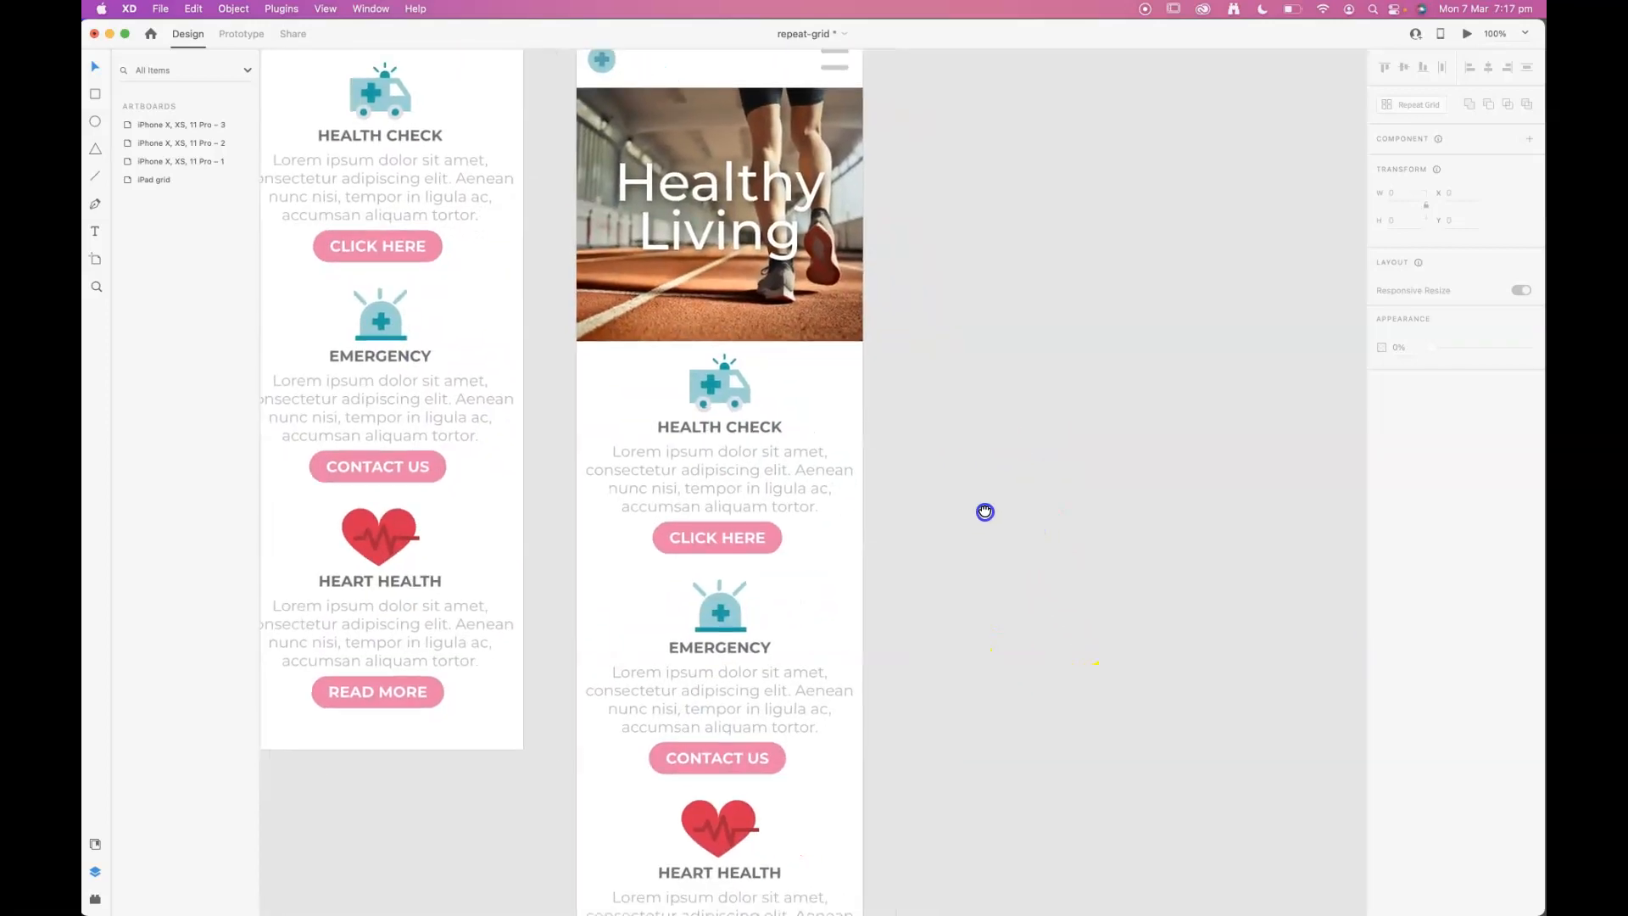
{"action": "scroll", "coordinate": [967, 577], "scroll_direction": "down", "scroll_amount": 2}
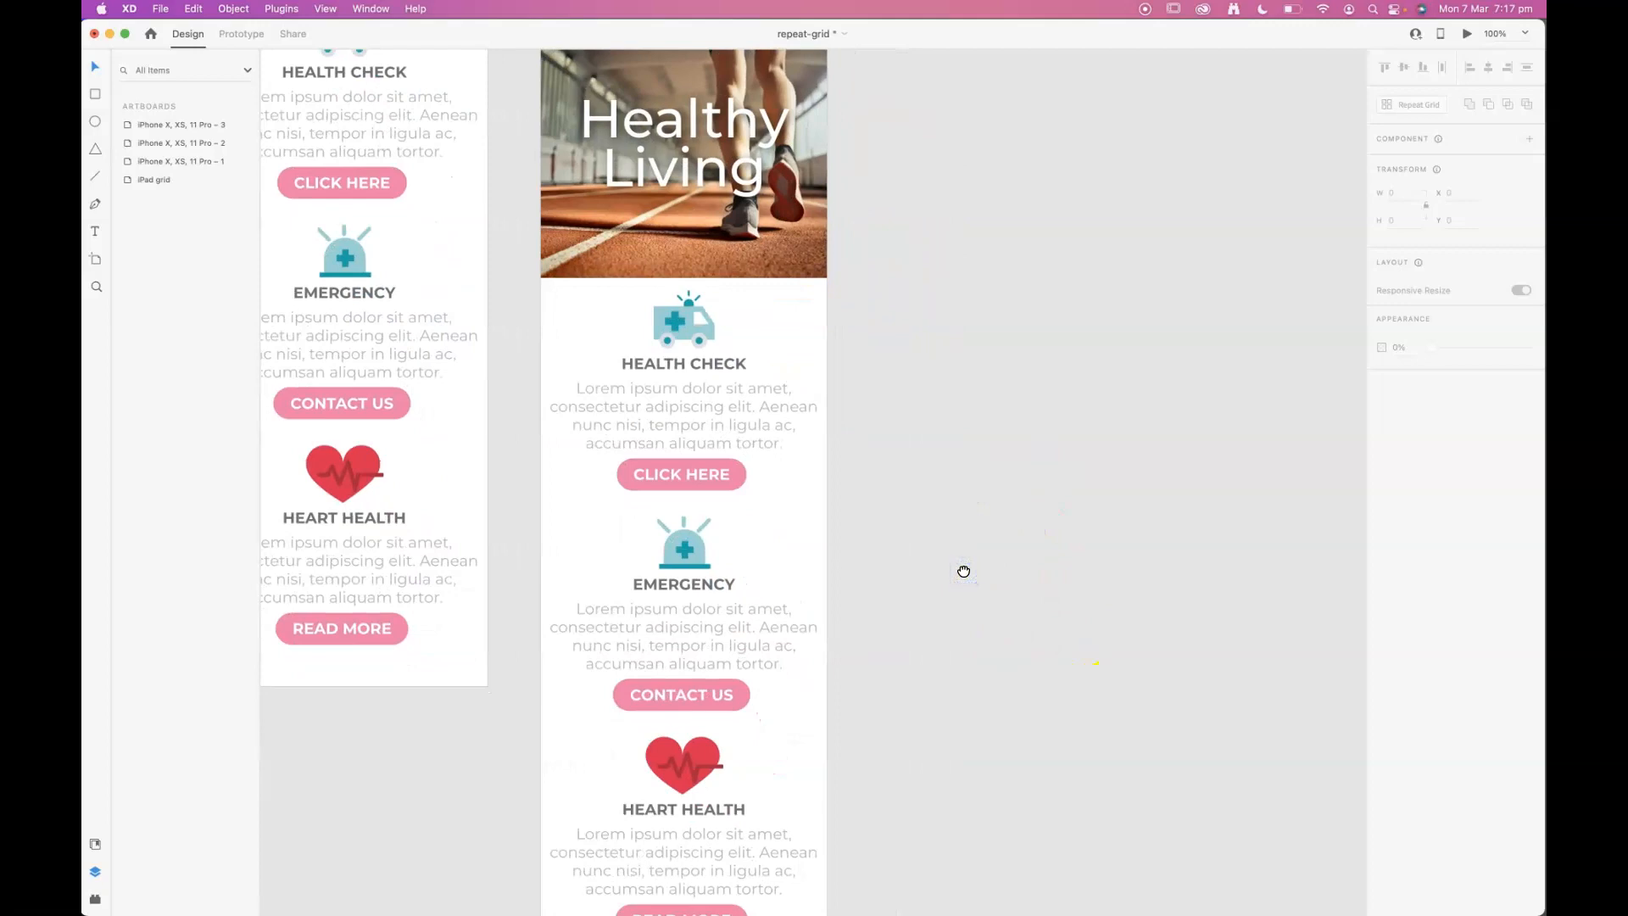
{"action": "scroll", "coordinate": [966, 508], "scroll_direction": "down", "scroll_amount": 2}
{"action": "left_click_drag", "start_coordinate": [890, 363], "coordinate": [897, 401]}
Step: Duplicate the "iPhone X, XS, 11 Pro – 3" artboard beside the original
{"action": "left_click", "coordinate": [678, 125]}
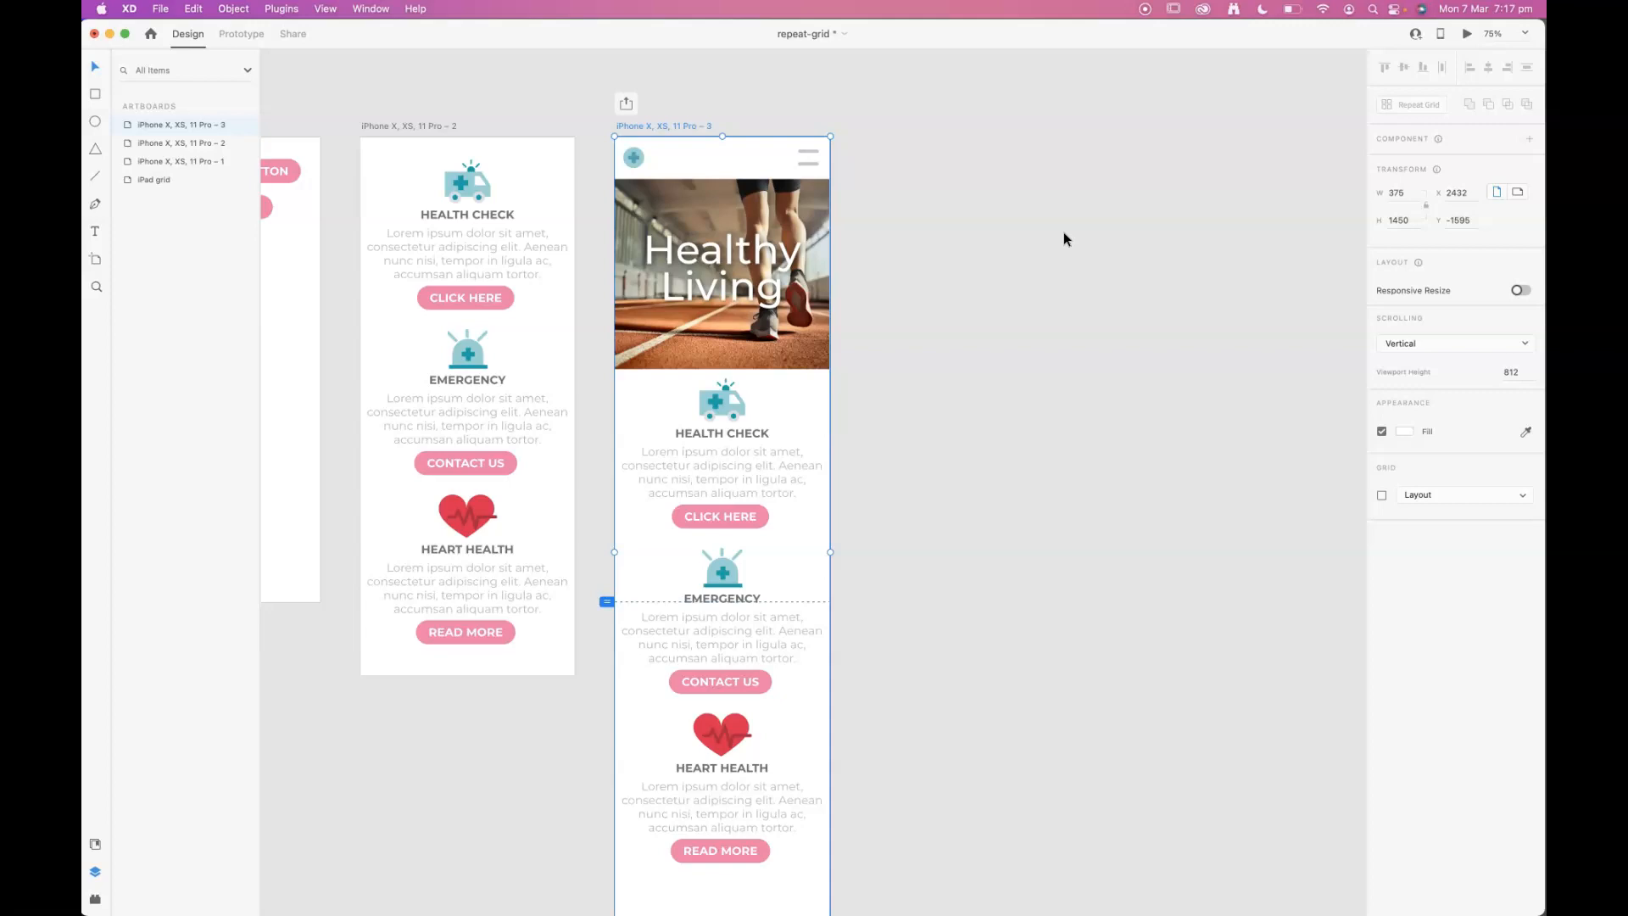
{"action": "left_click", "coordinate": [1063, 201]}
{"action": "left_click", "coordinate": [676, 129]}
{"action": "key", "text": "cmd+d"}
{"action": "scroll", "coordinate": [948, 427], "scroll_direction": "right", "scroll_amount": 3}
{"action": "left_click_drag", "start_coordinate": [974, 320], "coordinate": [857, 330]}
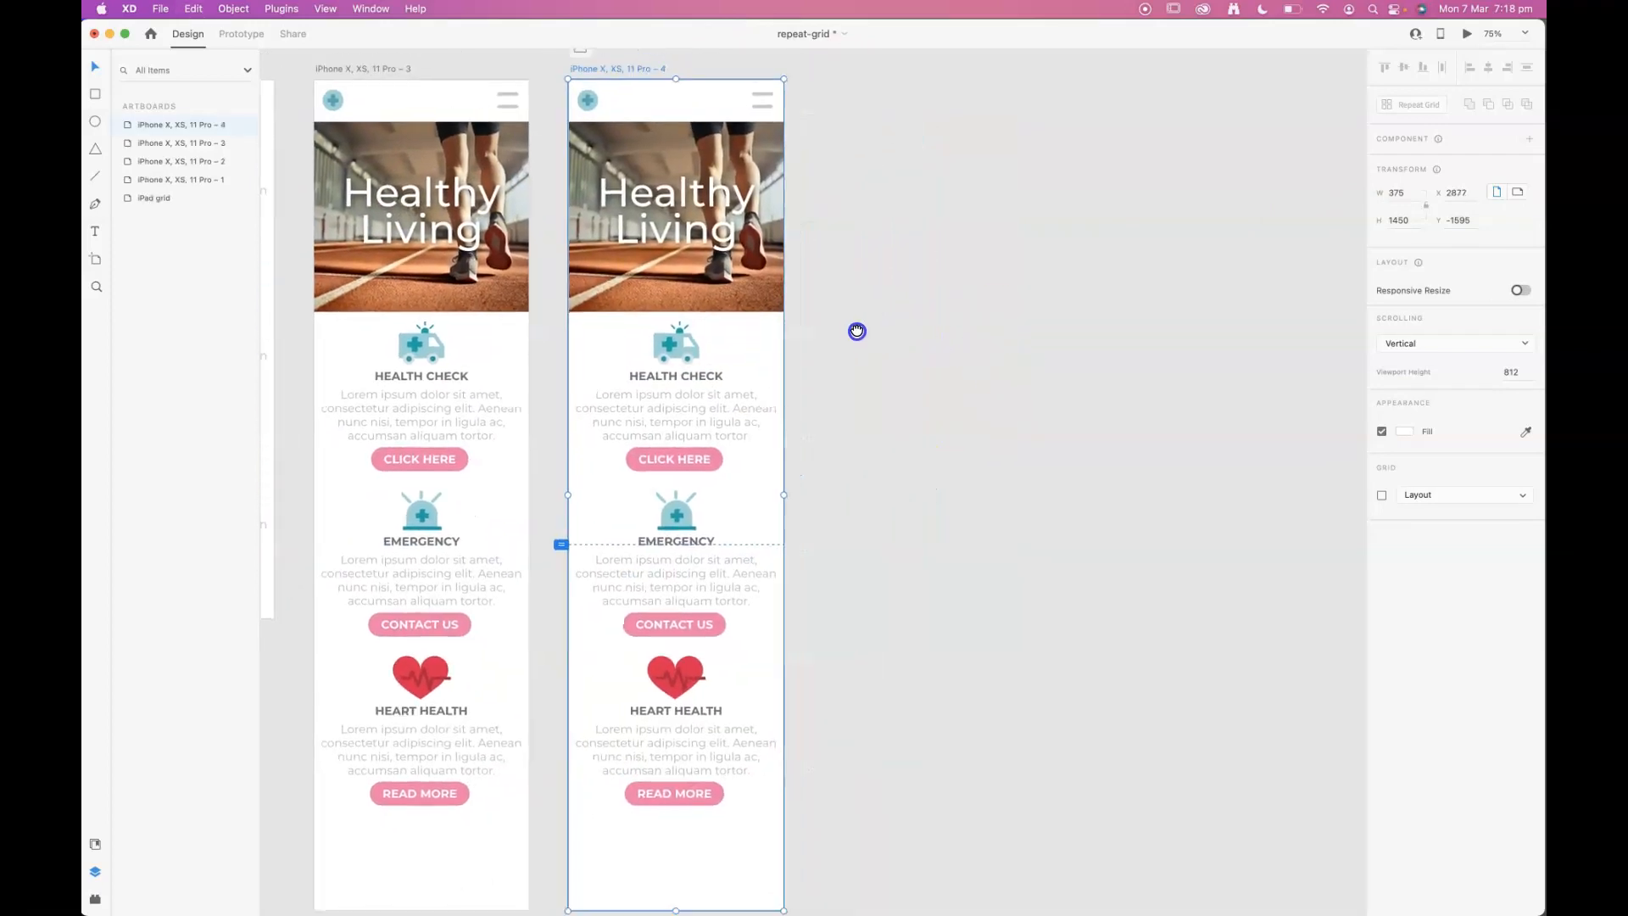
{"action": "left_click", "coordinate": [825, 313]}
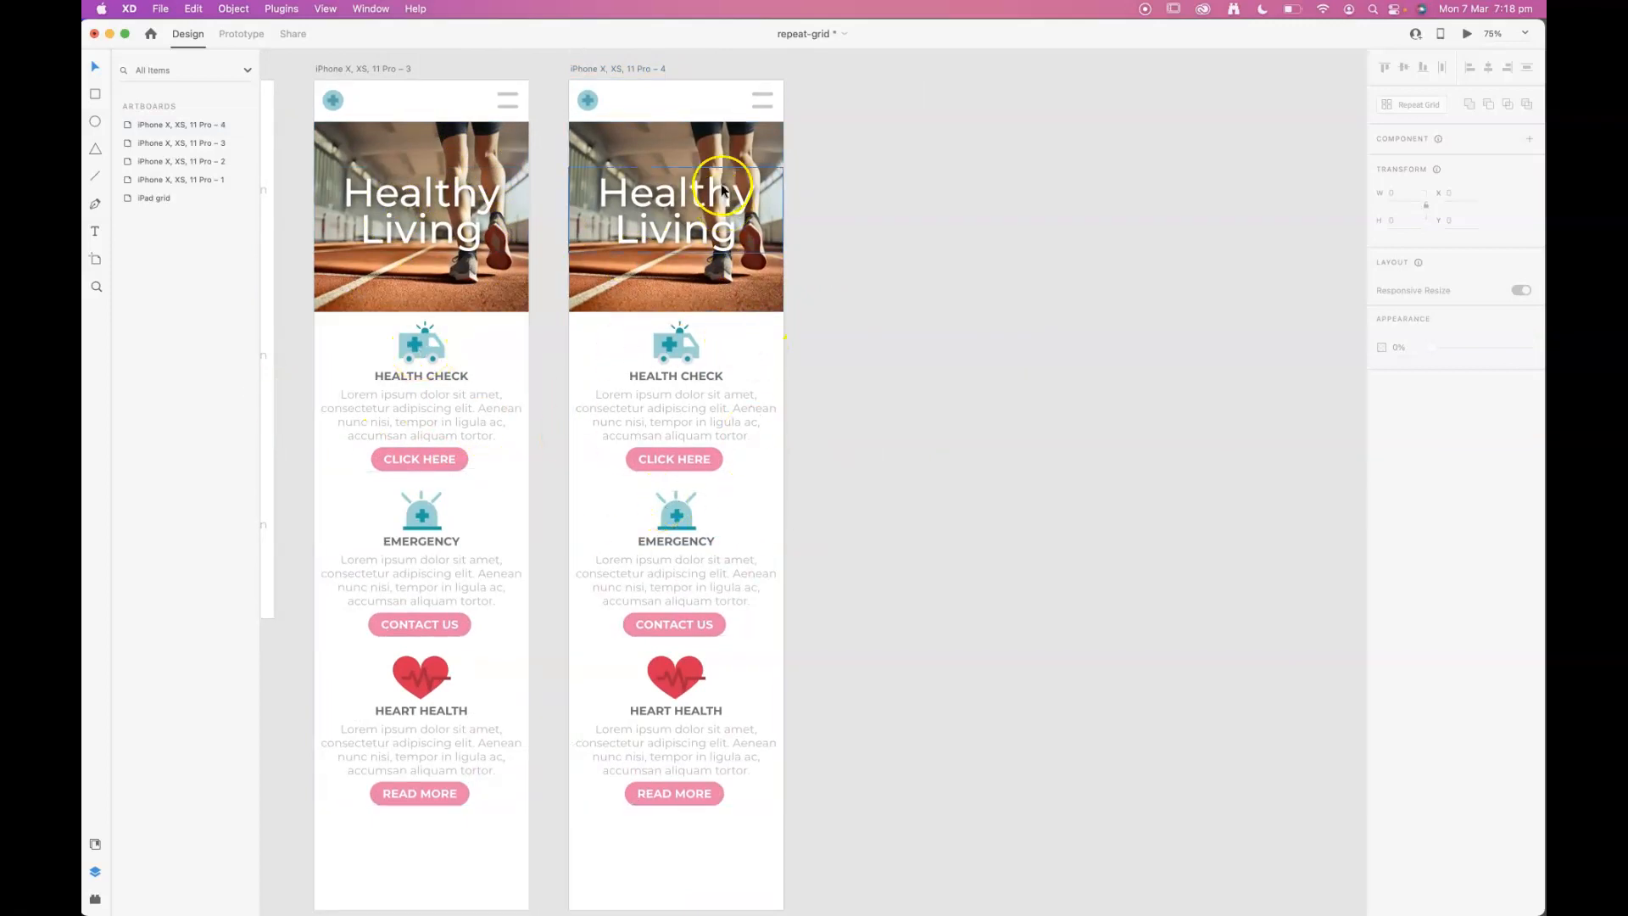
Step: Rename the duplicated artboard as iPad
{"action": "left_click", "coordinate": [639, 70]}
{"action": "type", "text": "ipd"}
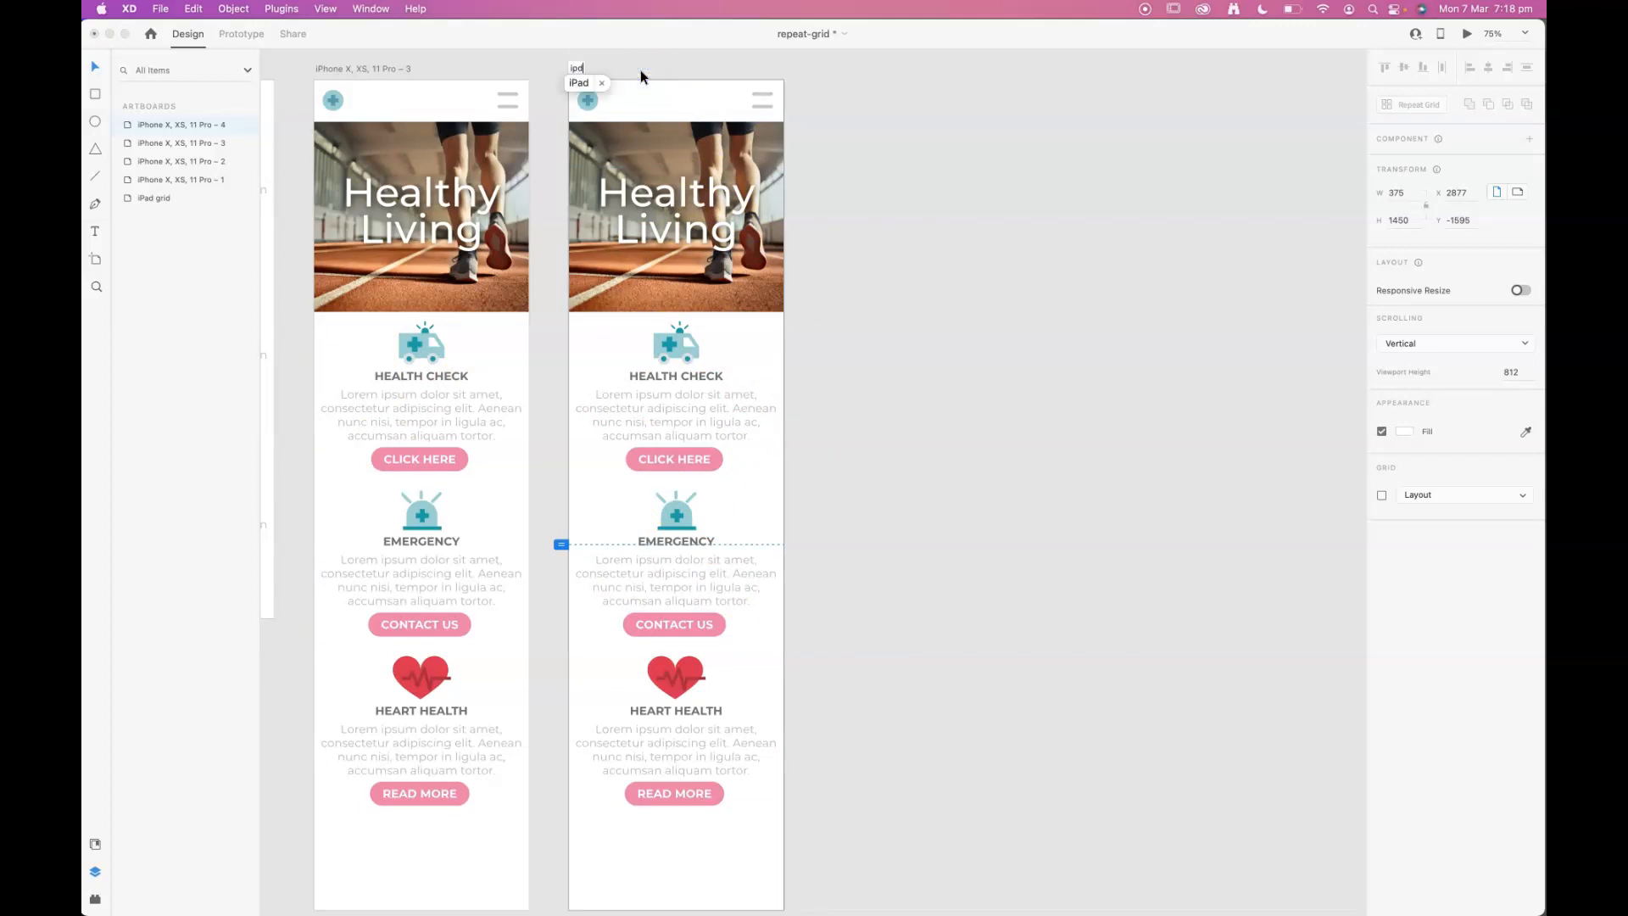
{"action": "key", "text": "BackSpace"}
{"action": "key", "text": "BackSpace"}
{"action": "key", "text": "BackSpace"}
{"action": "type", "text": "ipad"}
{"action": "key", "text": "Return"}
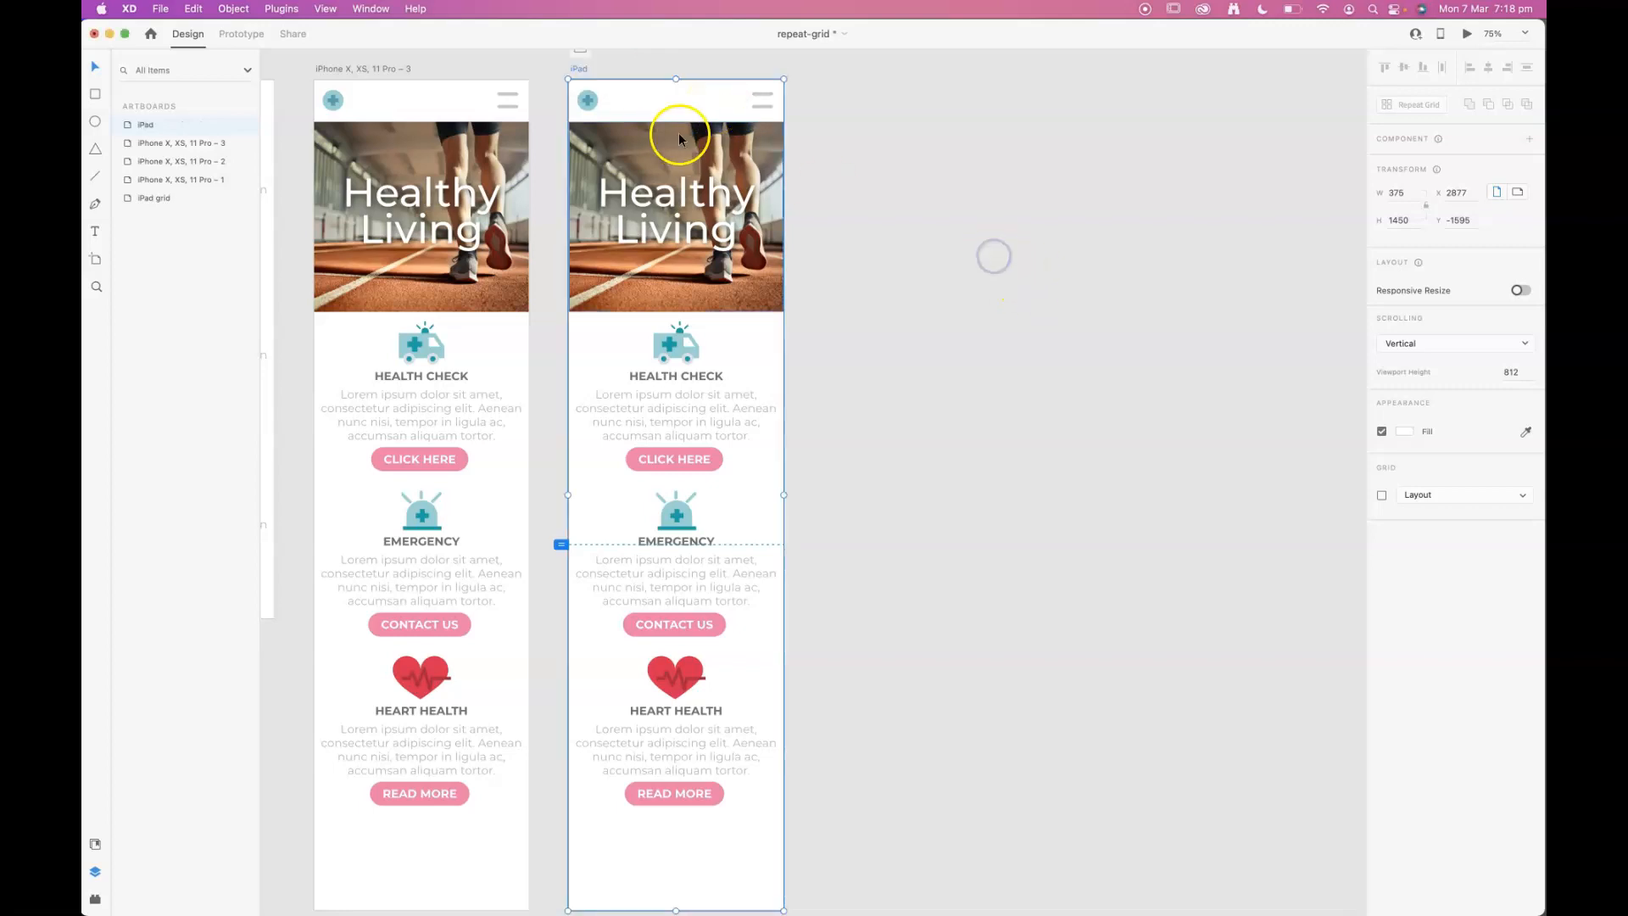
Step: Turn on Responsive Resize for the iPad artboard, try widening it to about 678, and undo the widening
{"action": "left_click", "coordinate": [1520, 289]}
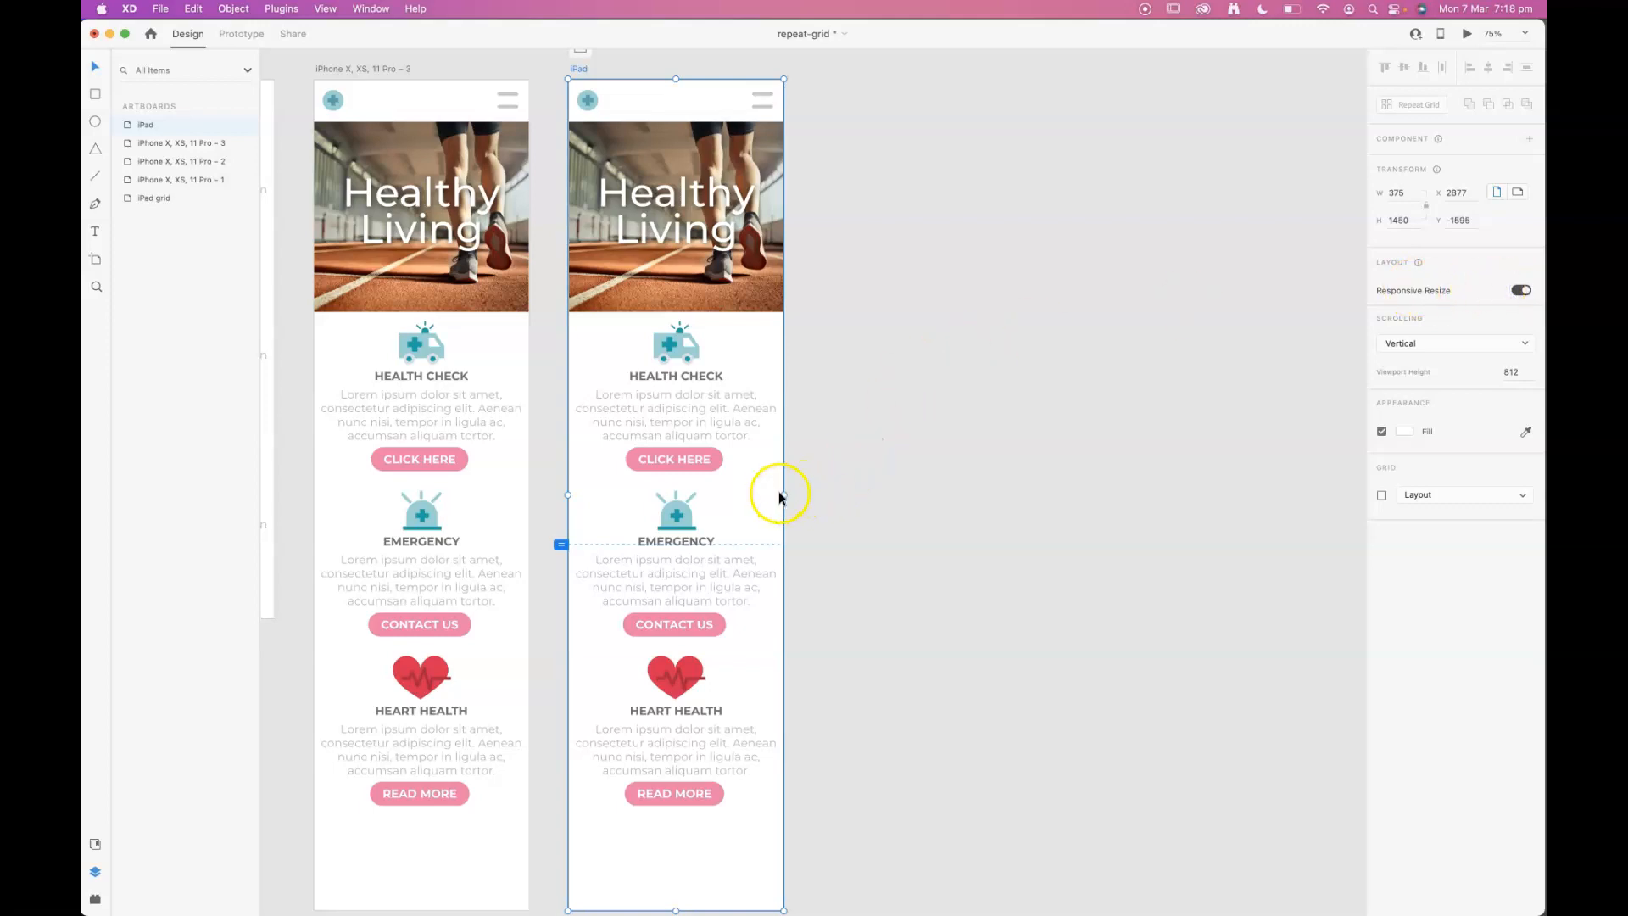
{"action": "left_click_drag", "start_coordinate": [783, 494], "coordinate": [957, 487]}
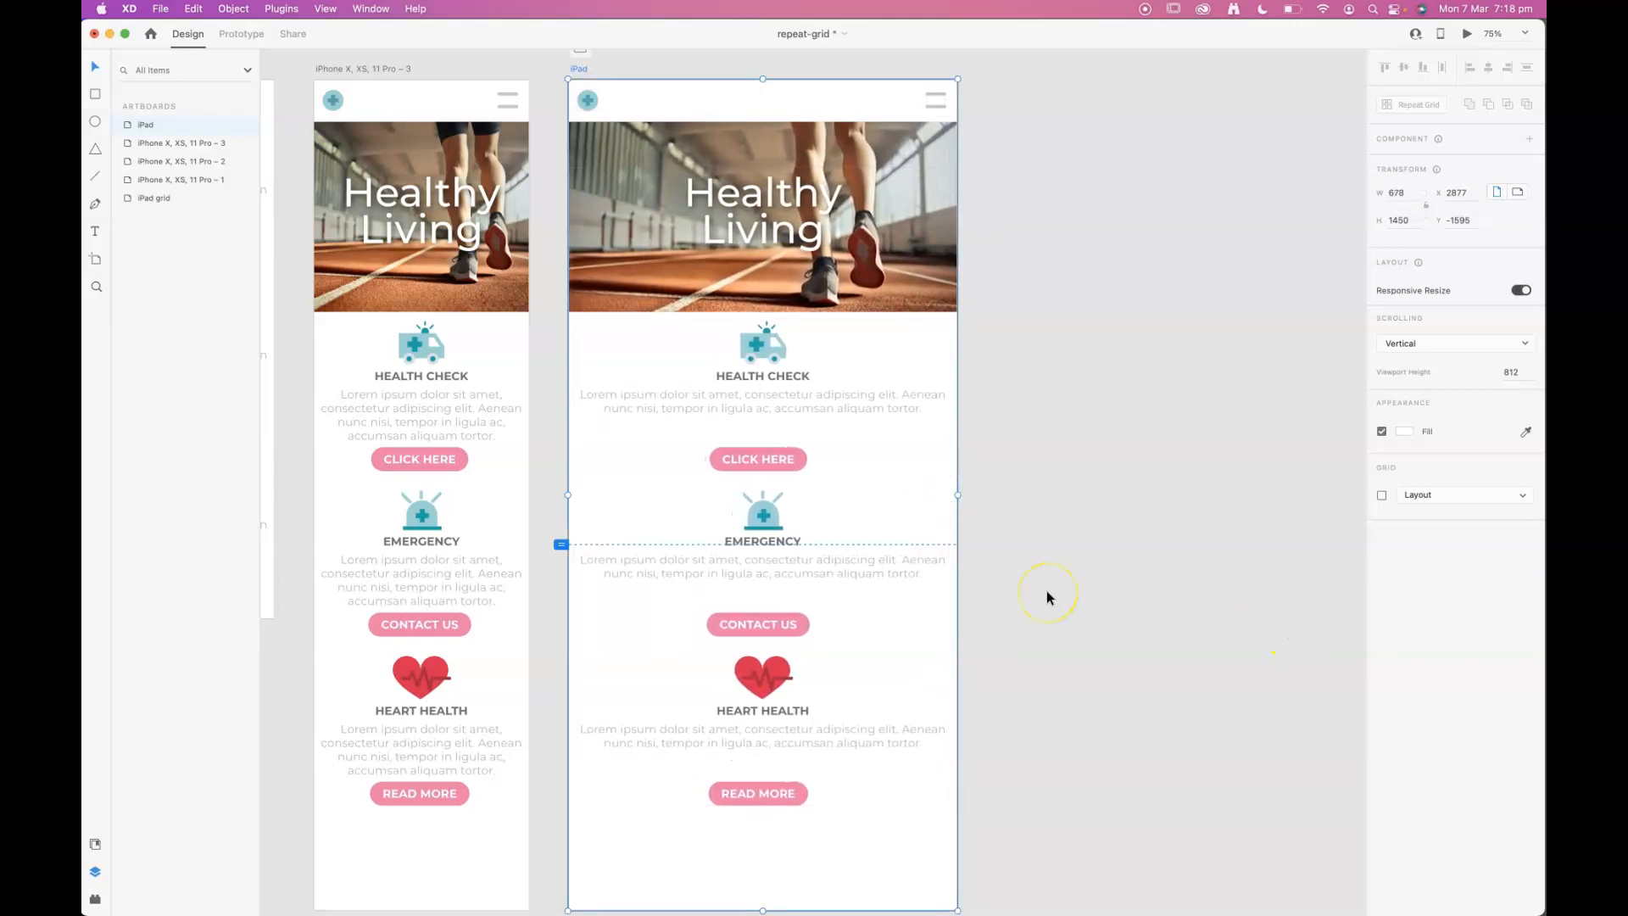
{"action": "scroll", "coordinate": [1047, 595], "scroll_direction": "up", "scroll_amount": 1}
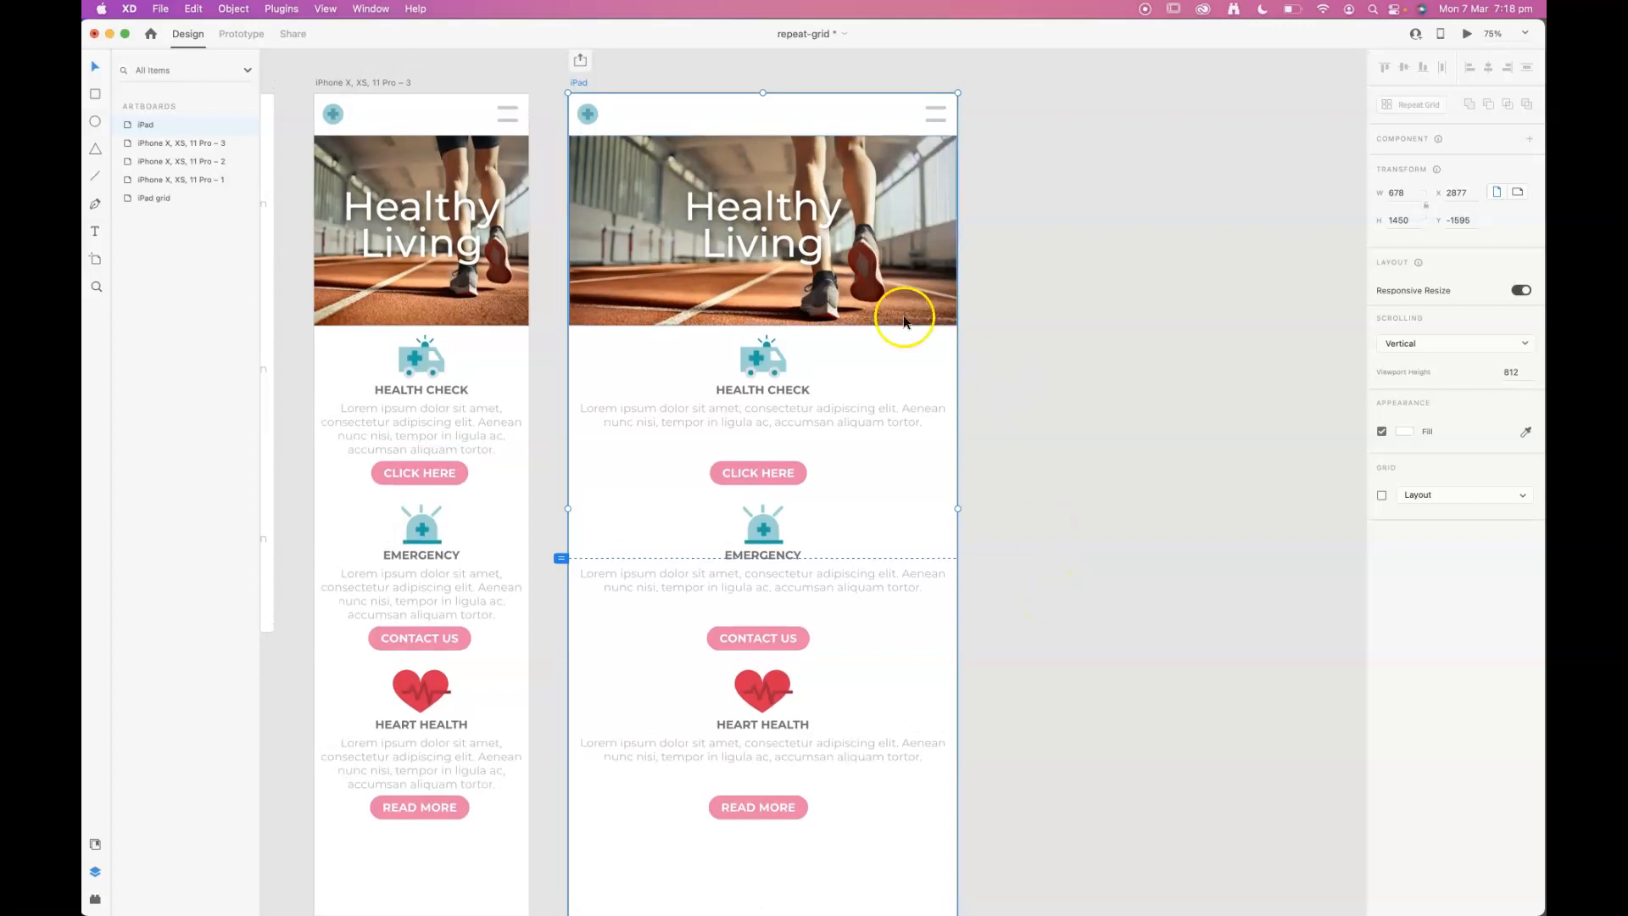
{"action": "key", "text": "super+z"}
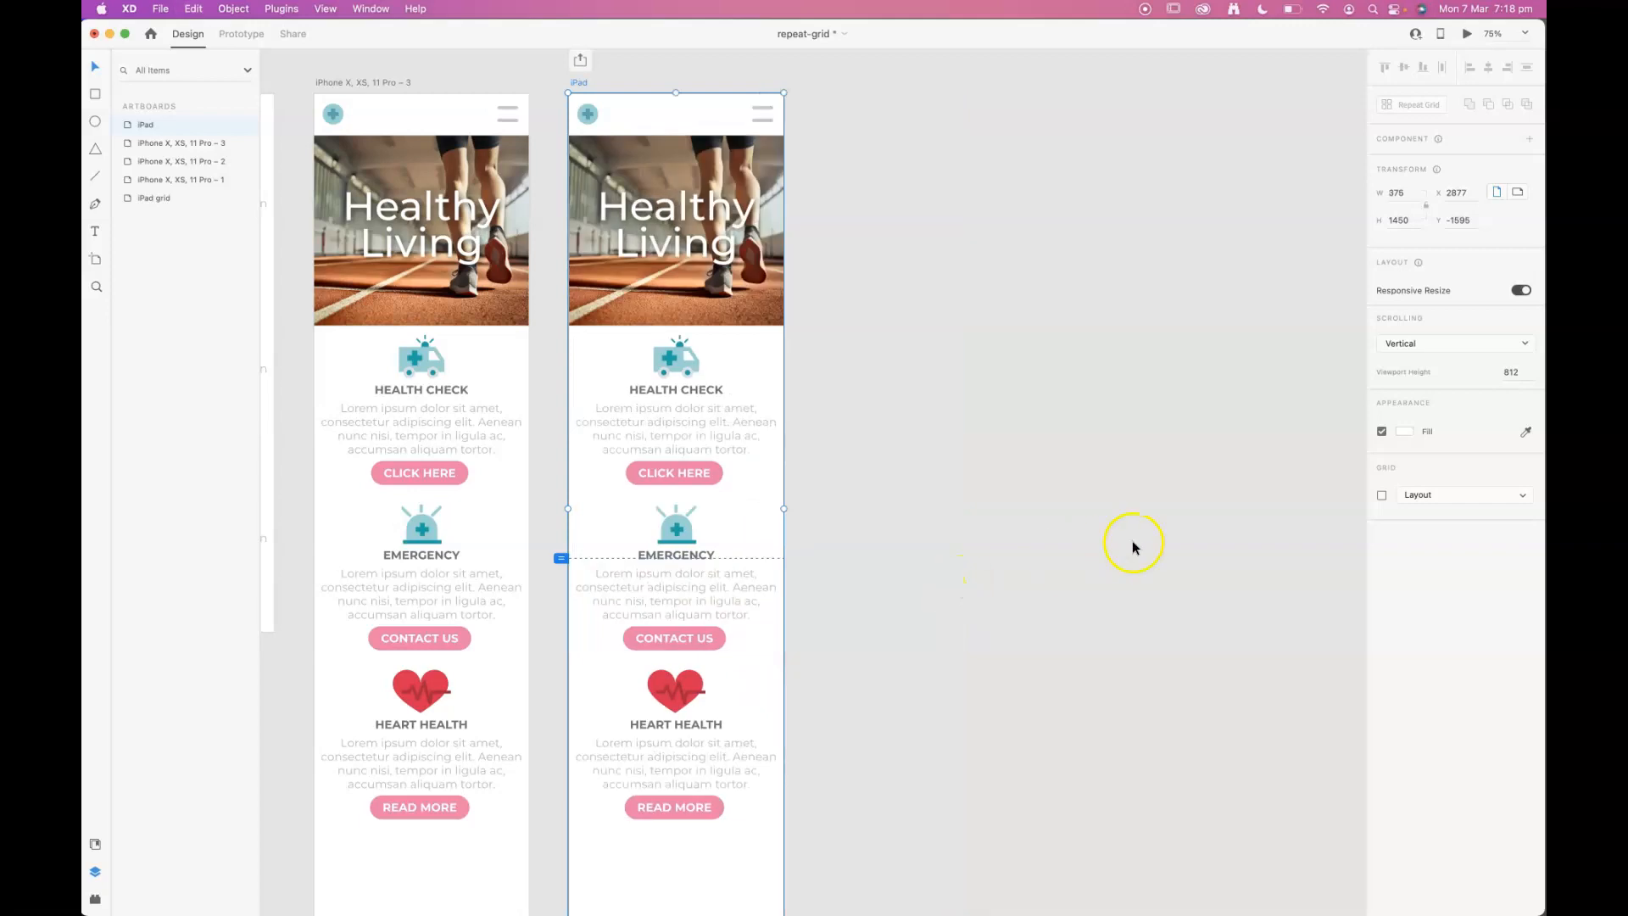
Step: Turn off Responsive Resize, try widening the iPad artboard to about 893, and undo the widening
{"action": "left_click", "coordinate": [1521, 290]}
{"action": "left_click_drag", "start_coordinate": [786, 508], "coordinate": [1080, 508]}
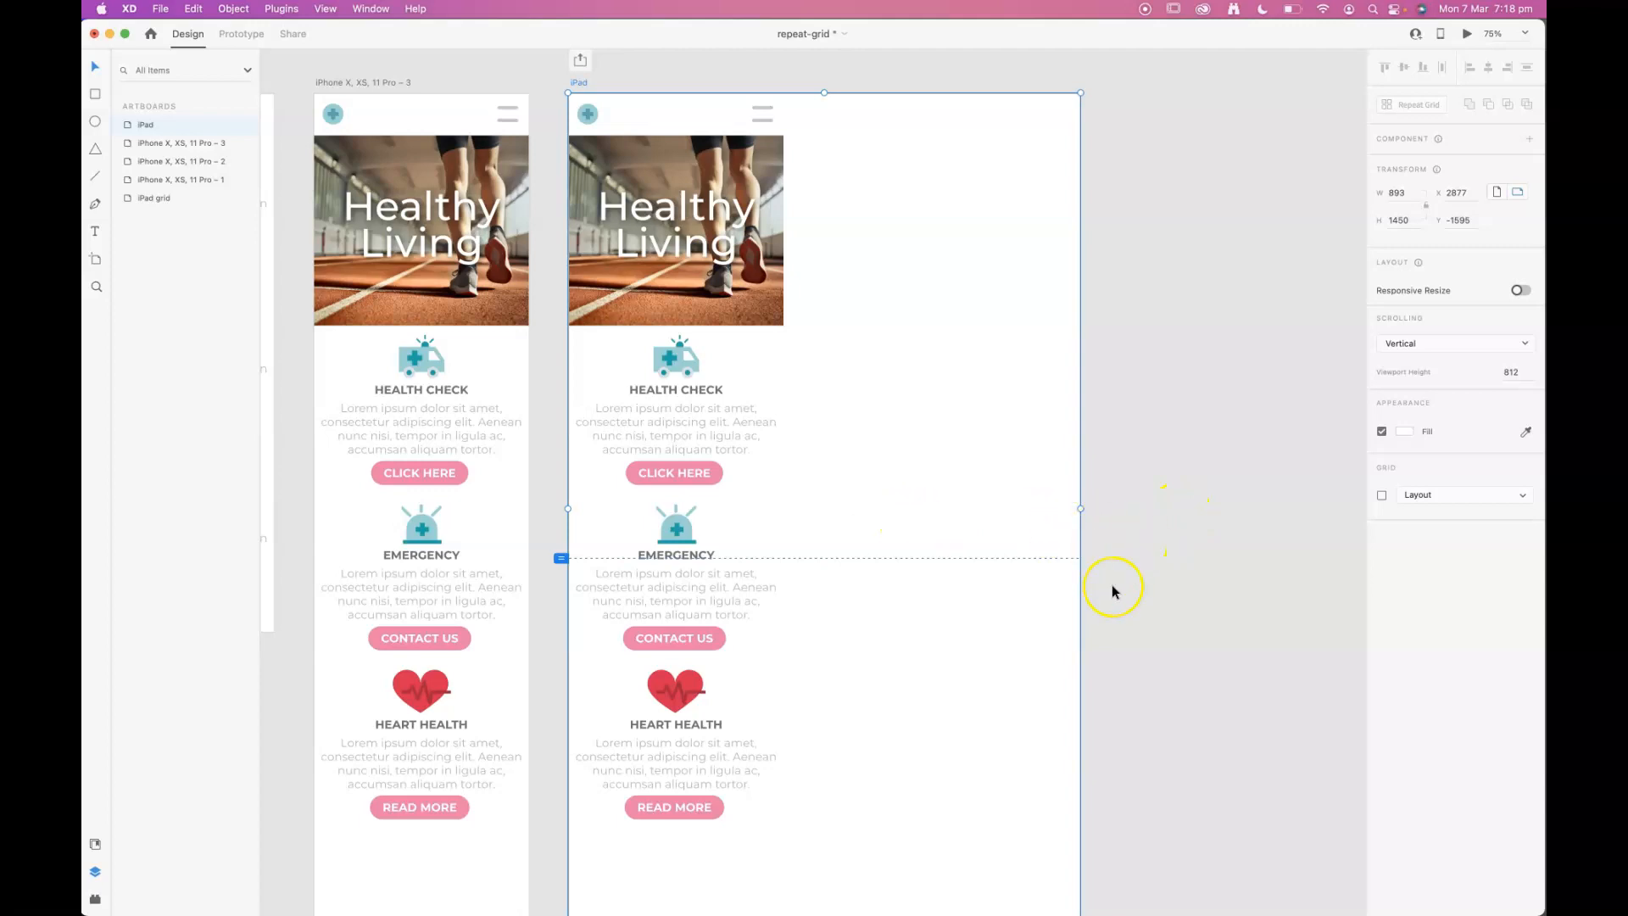
{"action": "key", "text": "super+z"}
Step: Enable Responsive Resize on the iPad artboard and widen it to about 770
{"action": "left_click", "coordinate": [1526, 290]}
{"action": "left_click_drag", "start_coordinate": [783, 509], "coordinate": [1008, 507]}
{"action": "left_click", "coordinate": [1091, 534]}
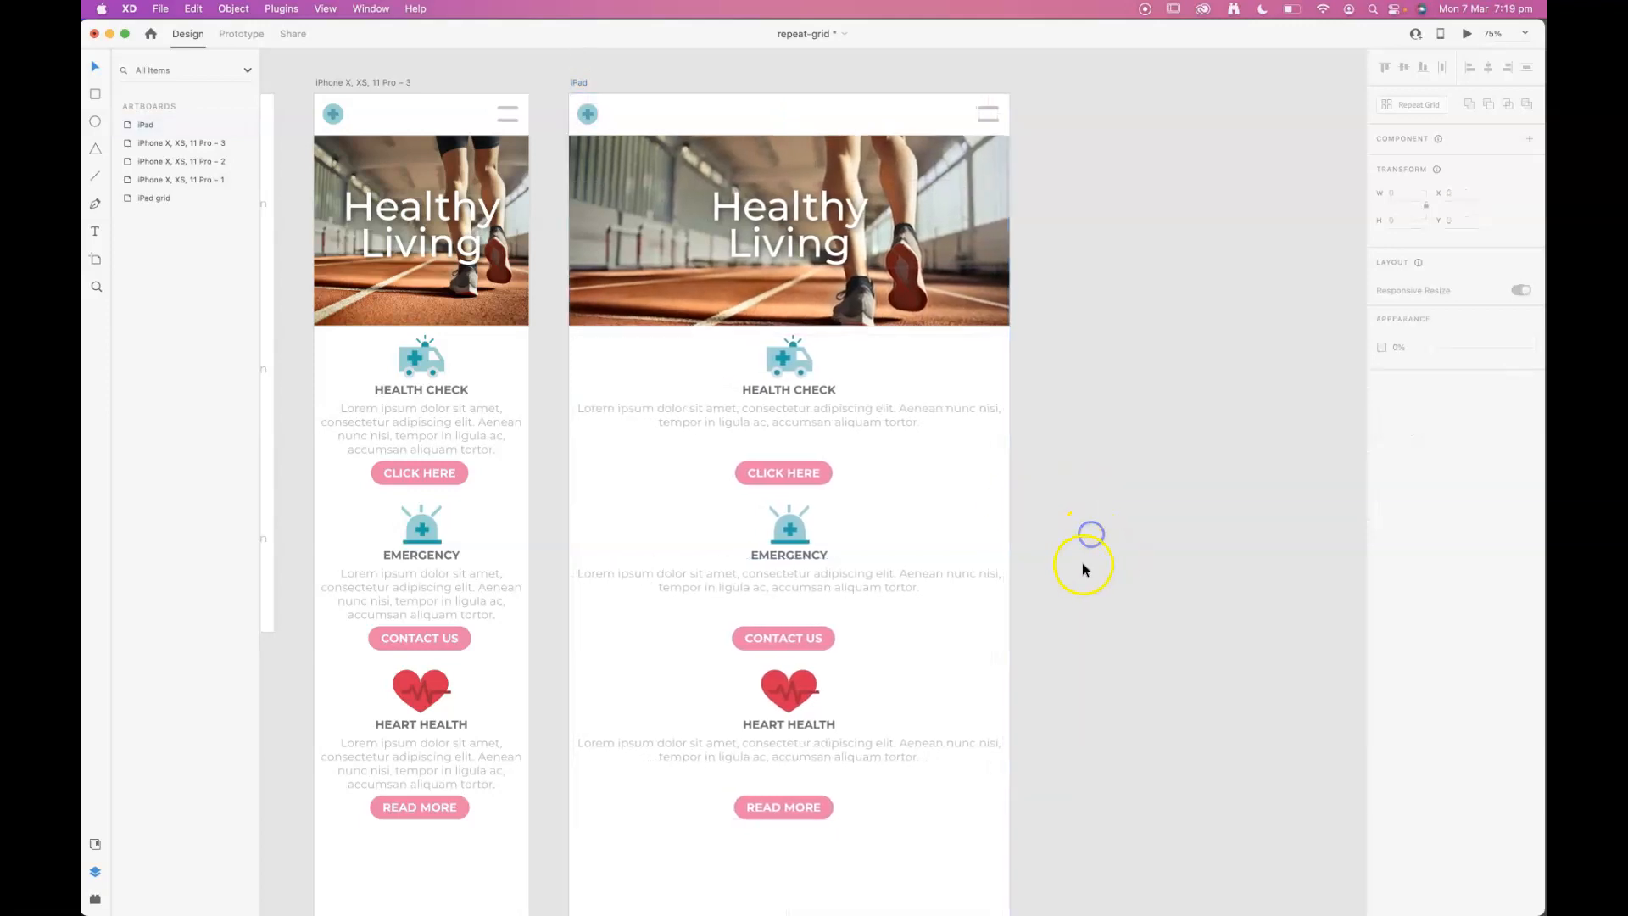
{"action": "left_click_drag", "start_coordinate": [1122, 544], "coordinate": [995, 524]}
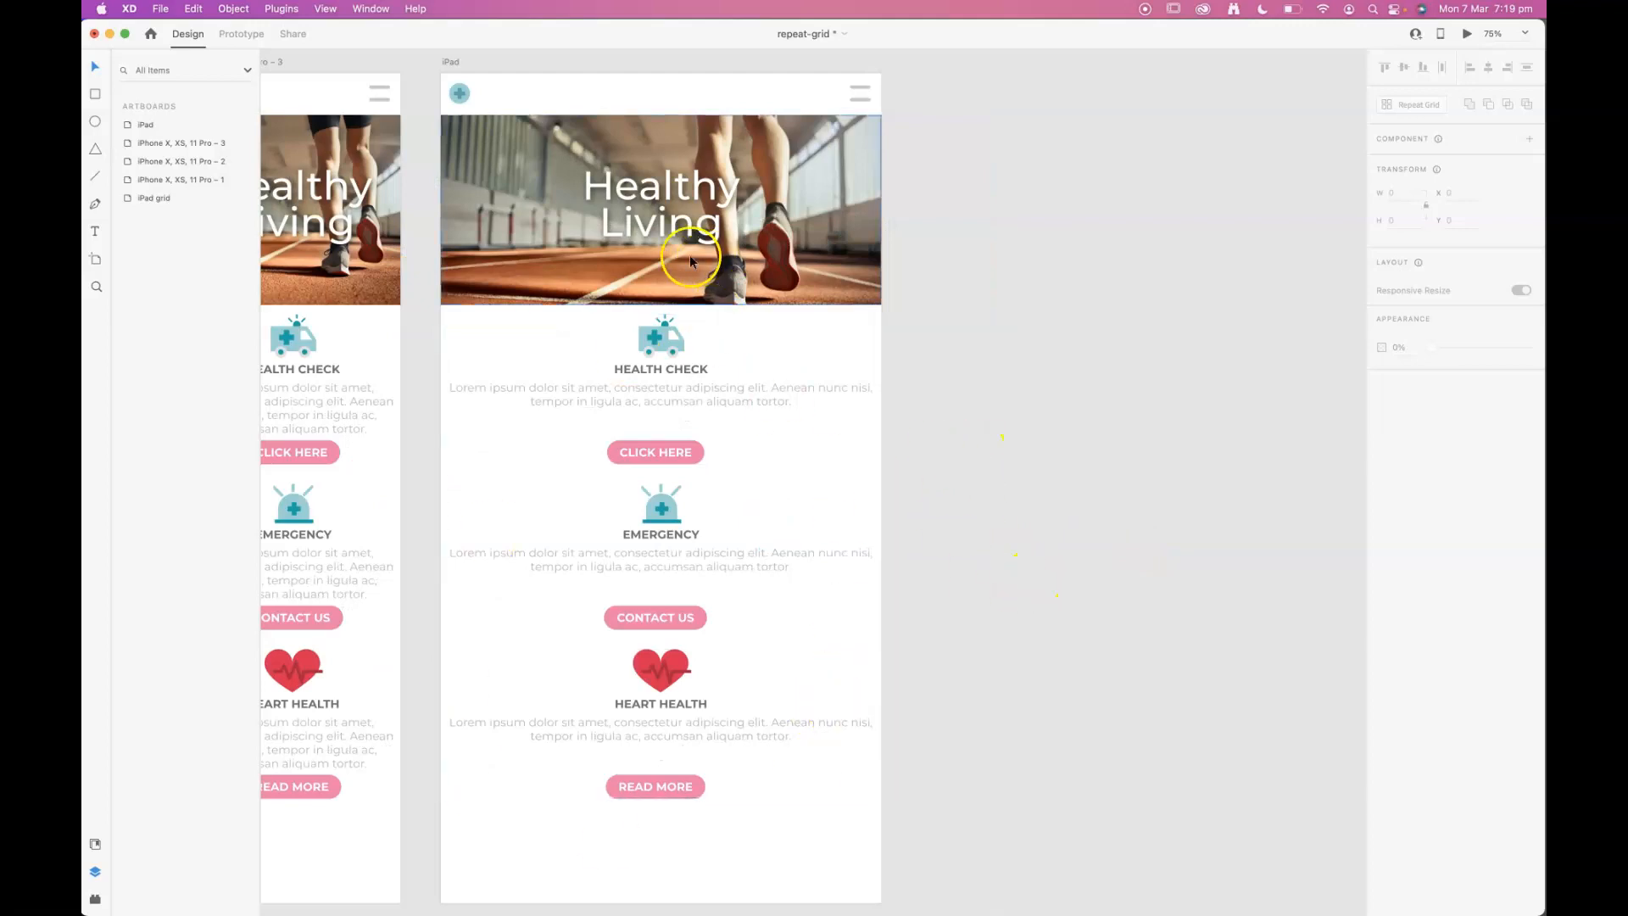
Step: Try narrowing the iPad artboard to about 359 with Responsive Resize on, and undo the narrowing
{"action": "left_click", "coordinate": [452, 60]}
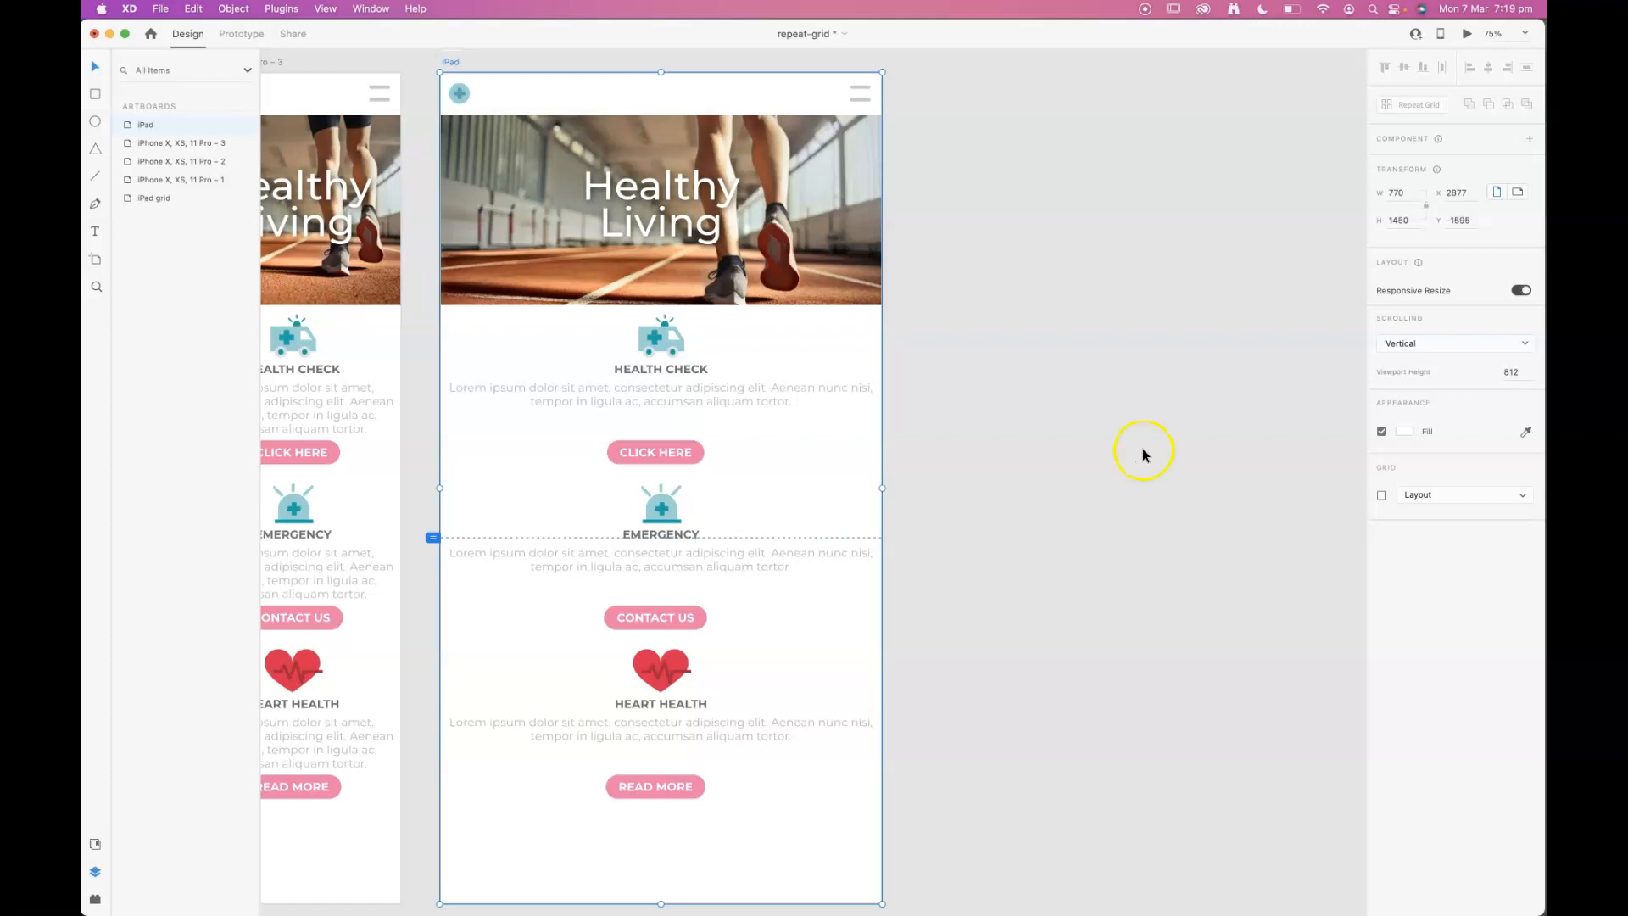
{"action": "left_click_drag", "start_coordinate": [883, 488], "coordinate": [646, 477]}
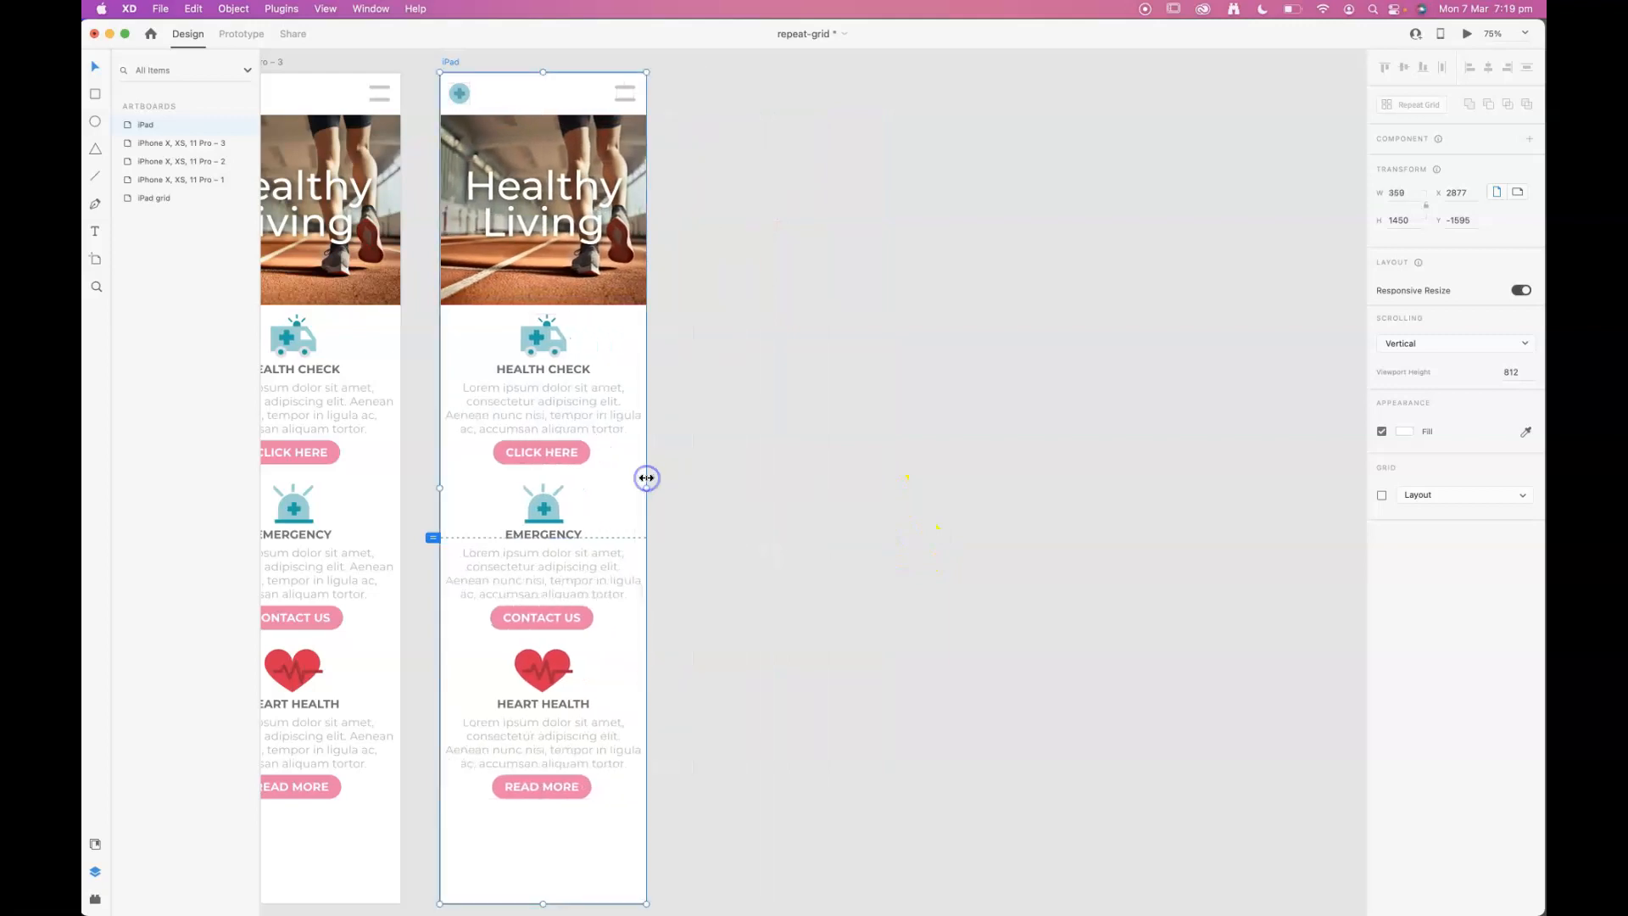
{"action": "key", "text": "super+z"}
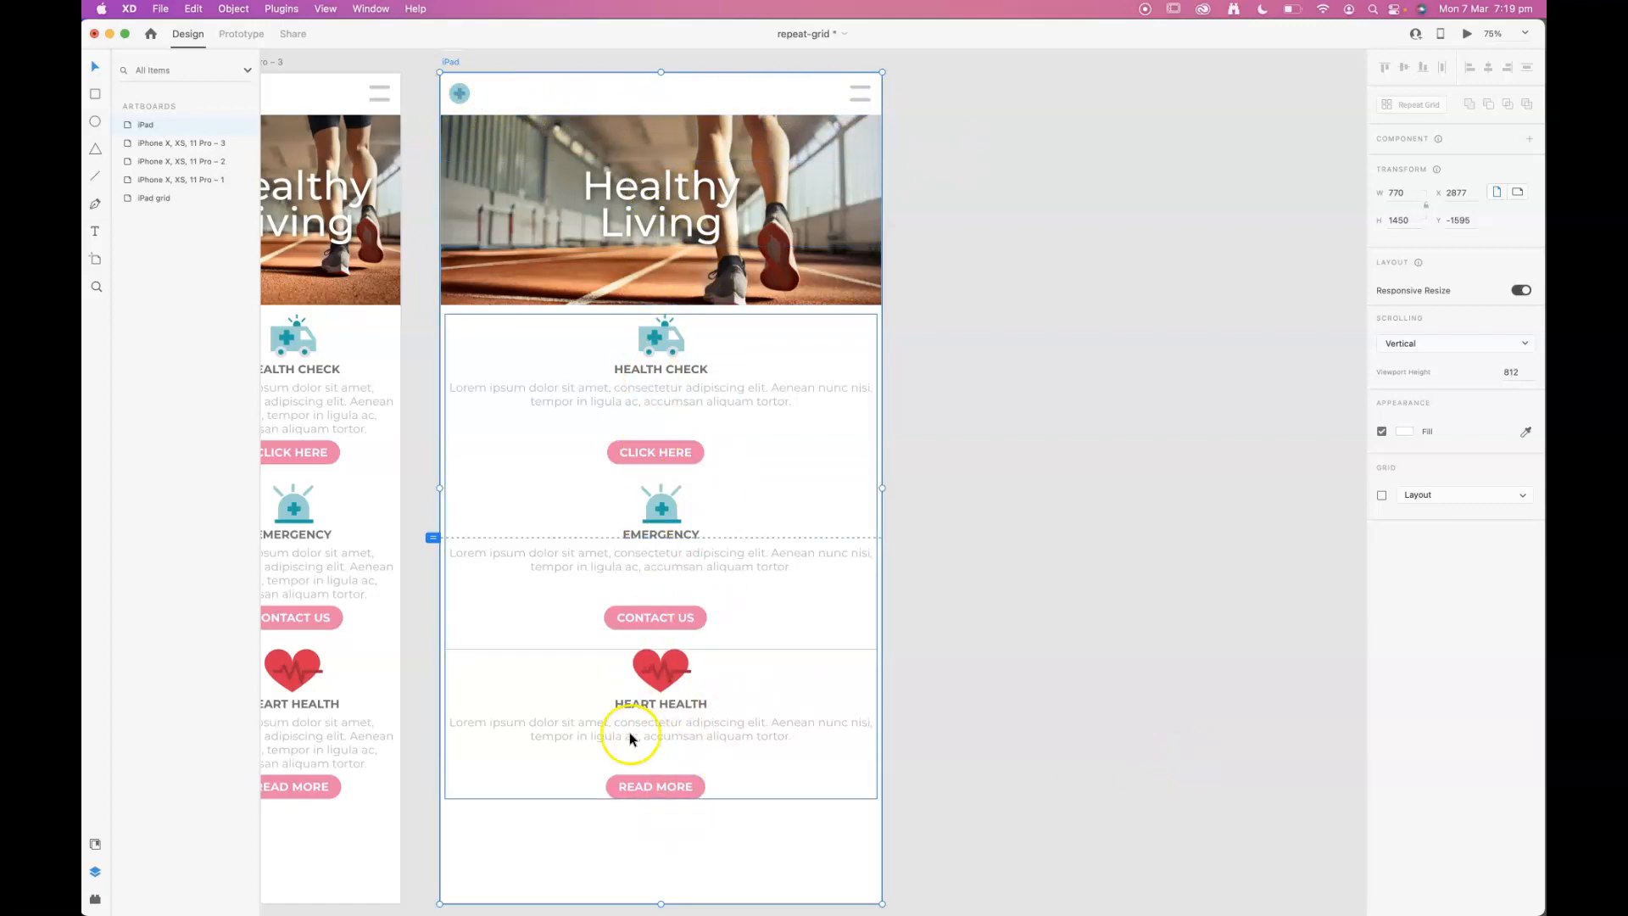
Step: Switch the Responsive Resize constraints of the header's plus logo and menu icon on the iPad artboard to Manual
{"action": "left_click", "coordinate": [1024, 632]}
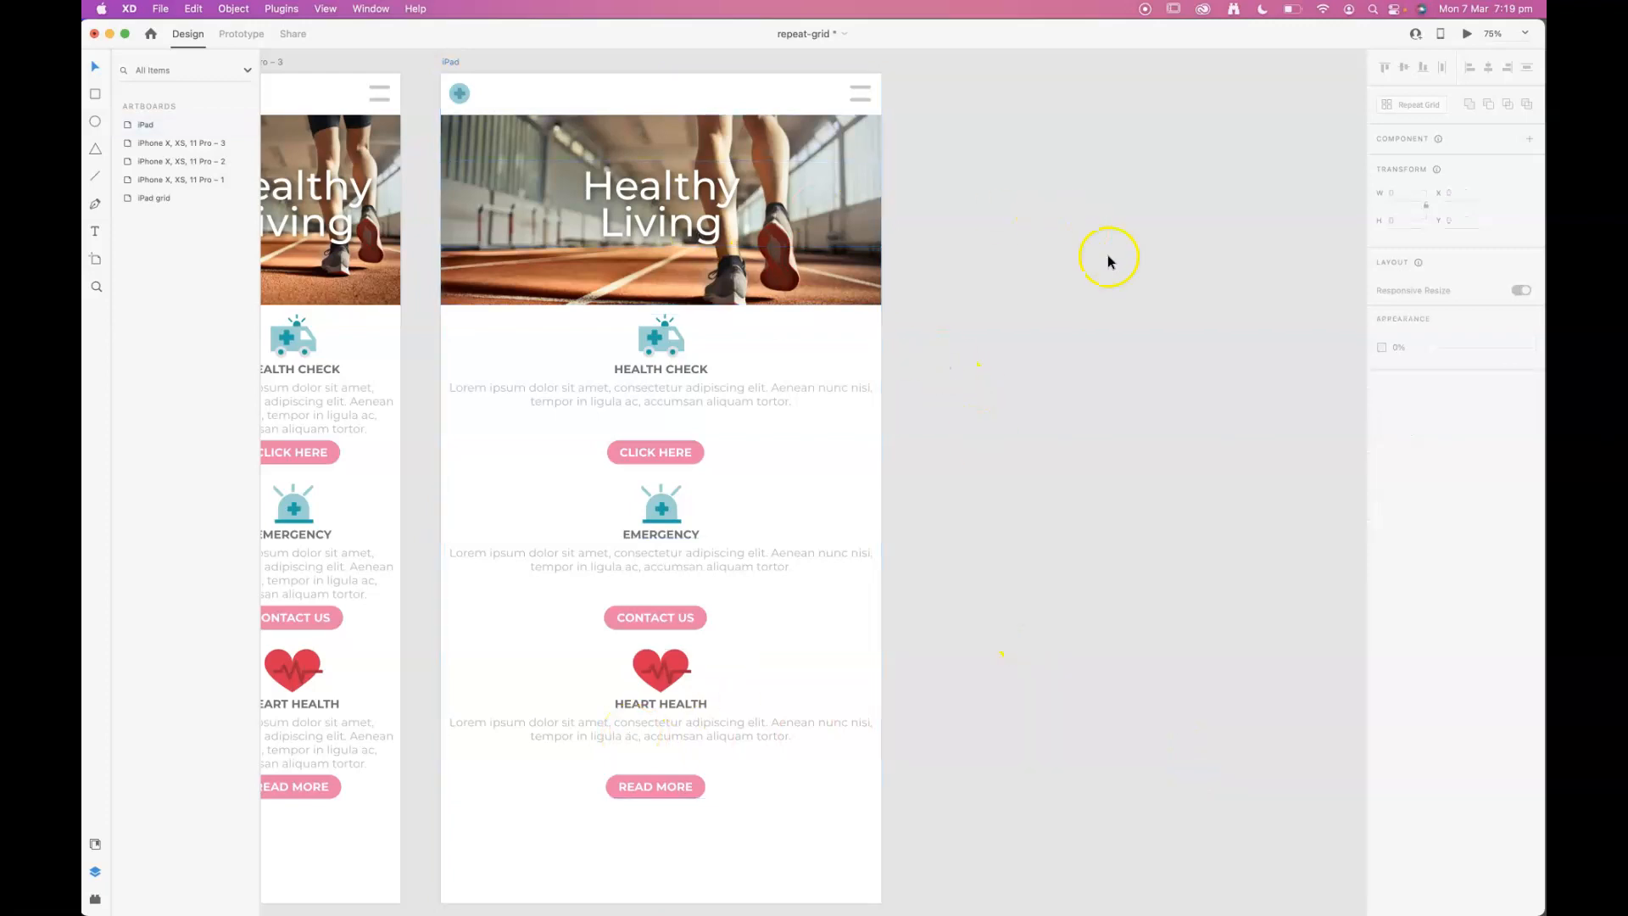
{"action": "left_click", "coordinate": [639, 377]}
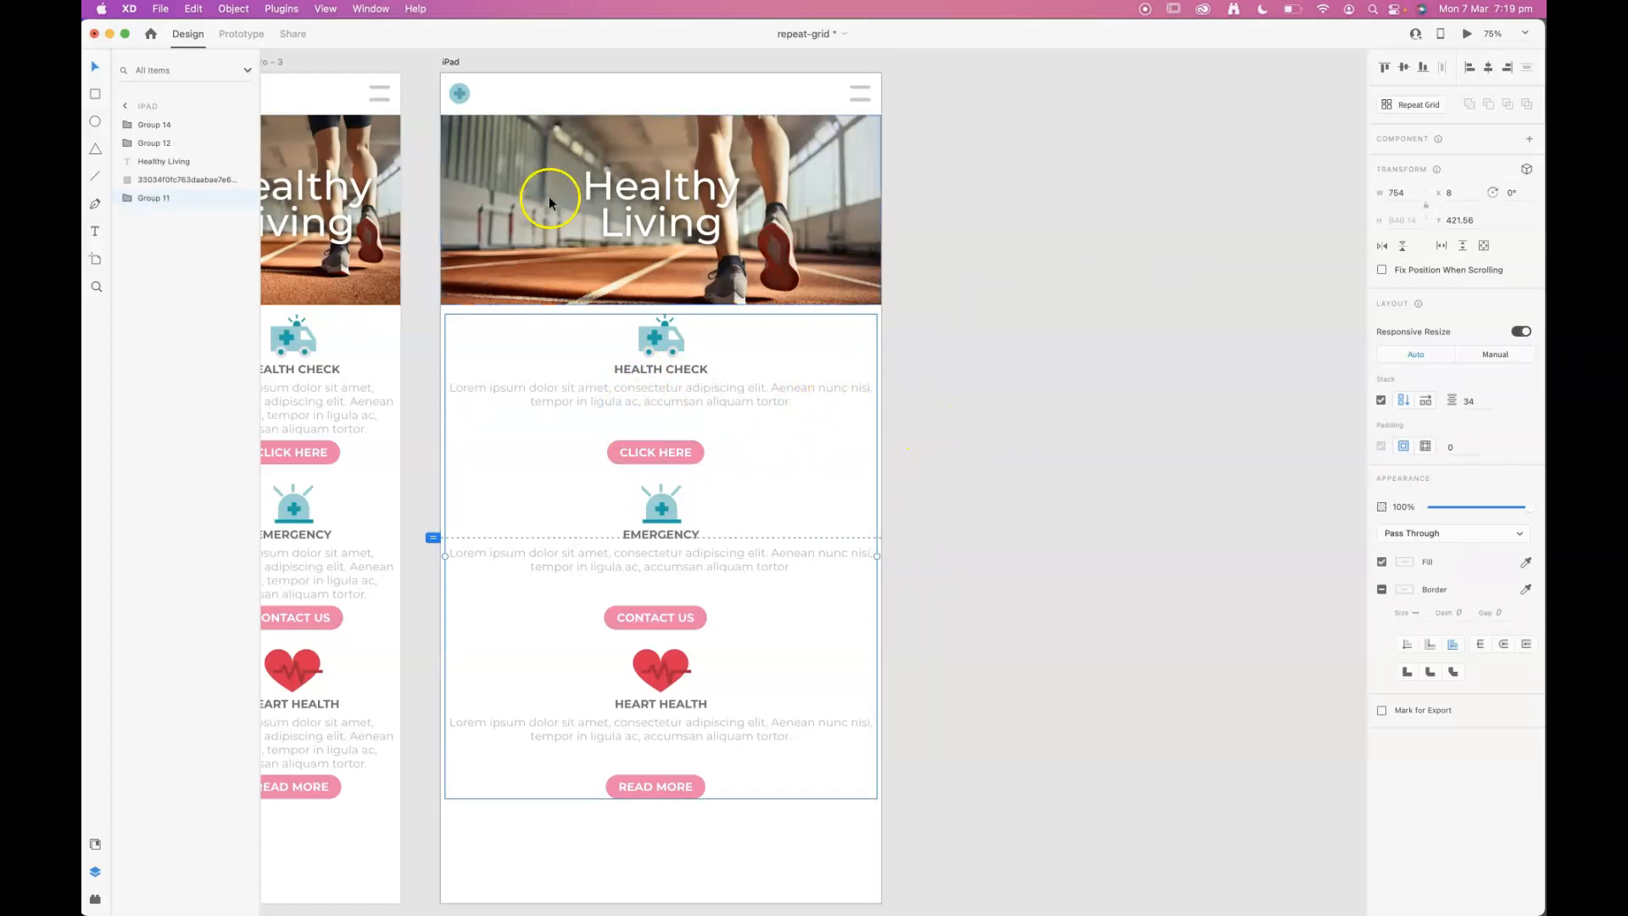
{"action": "left_click", "coordinate": [457, 96]}
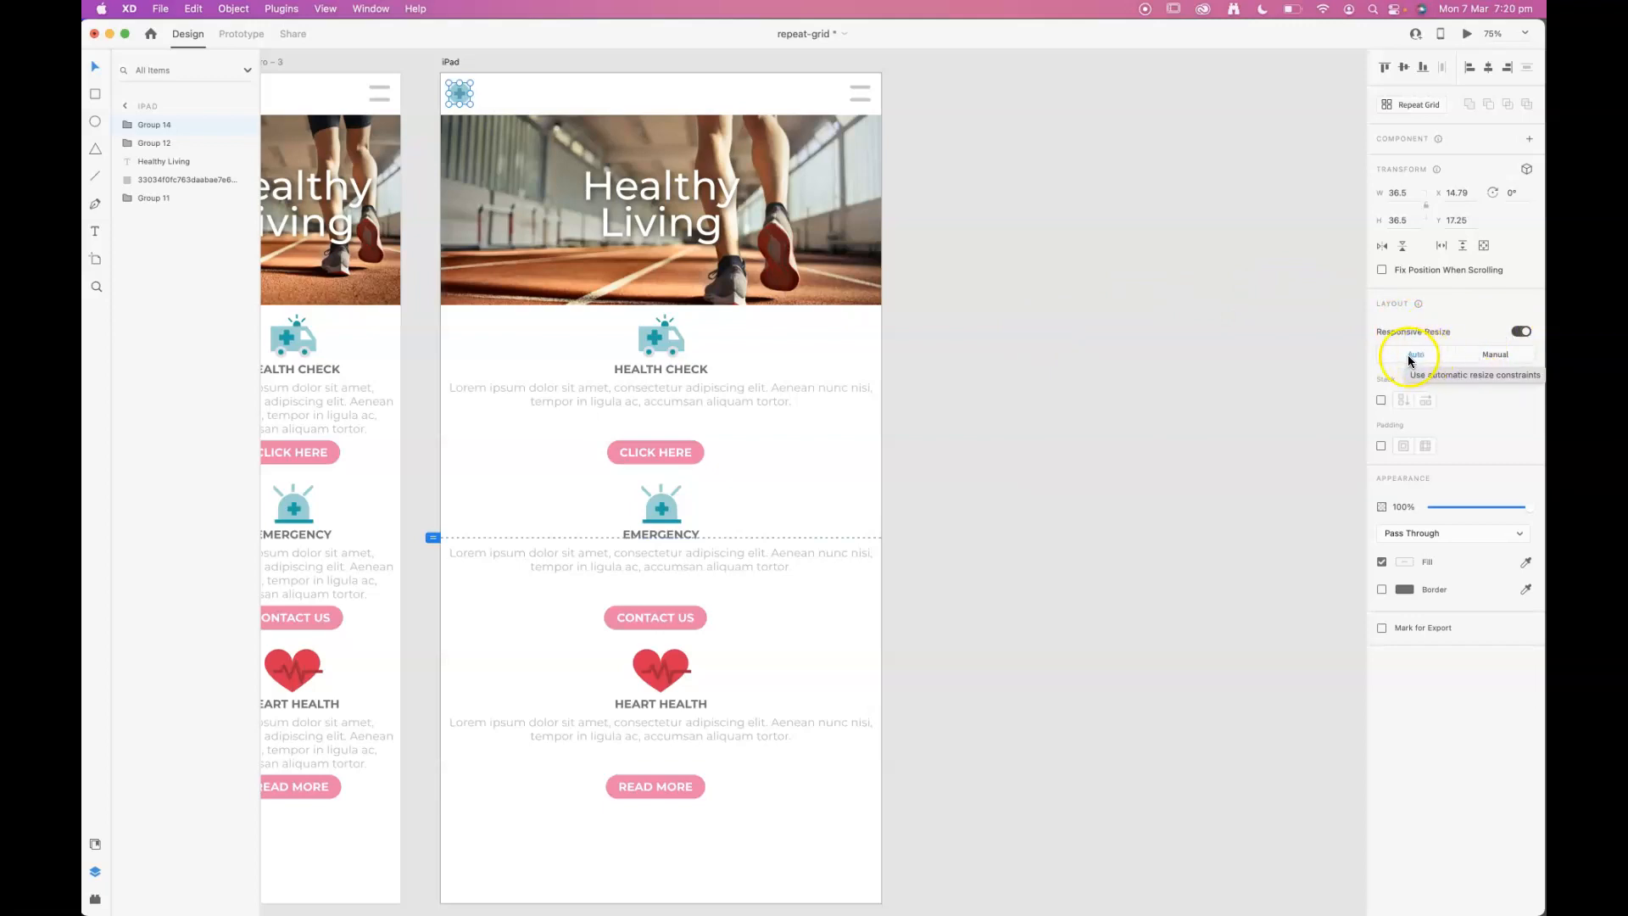
{"action": "left_click", "coordinate": [1494, 356]}
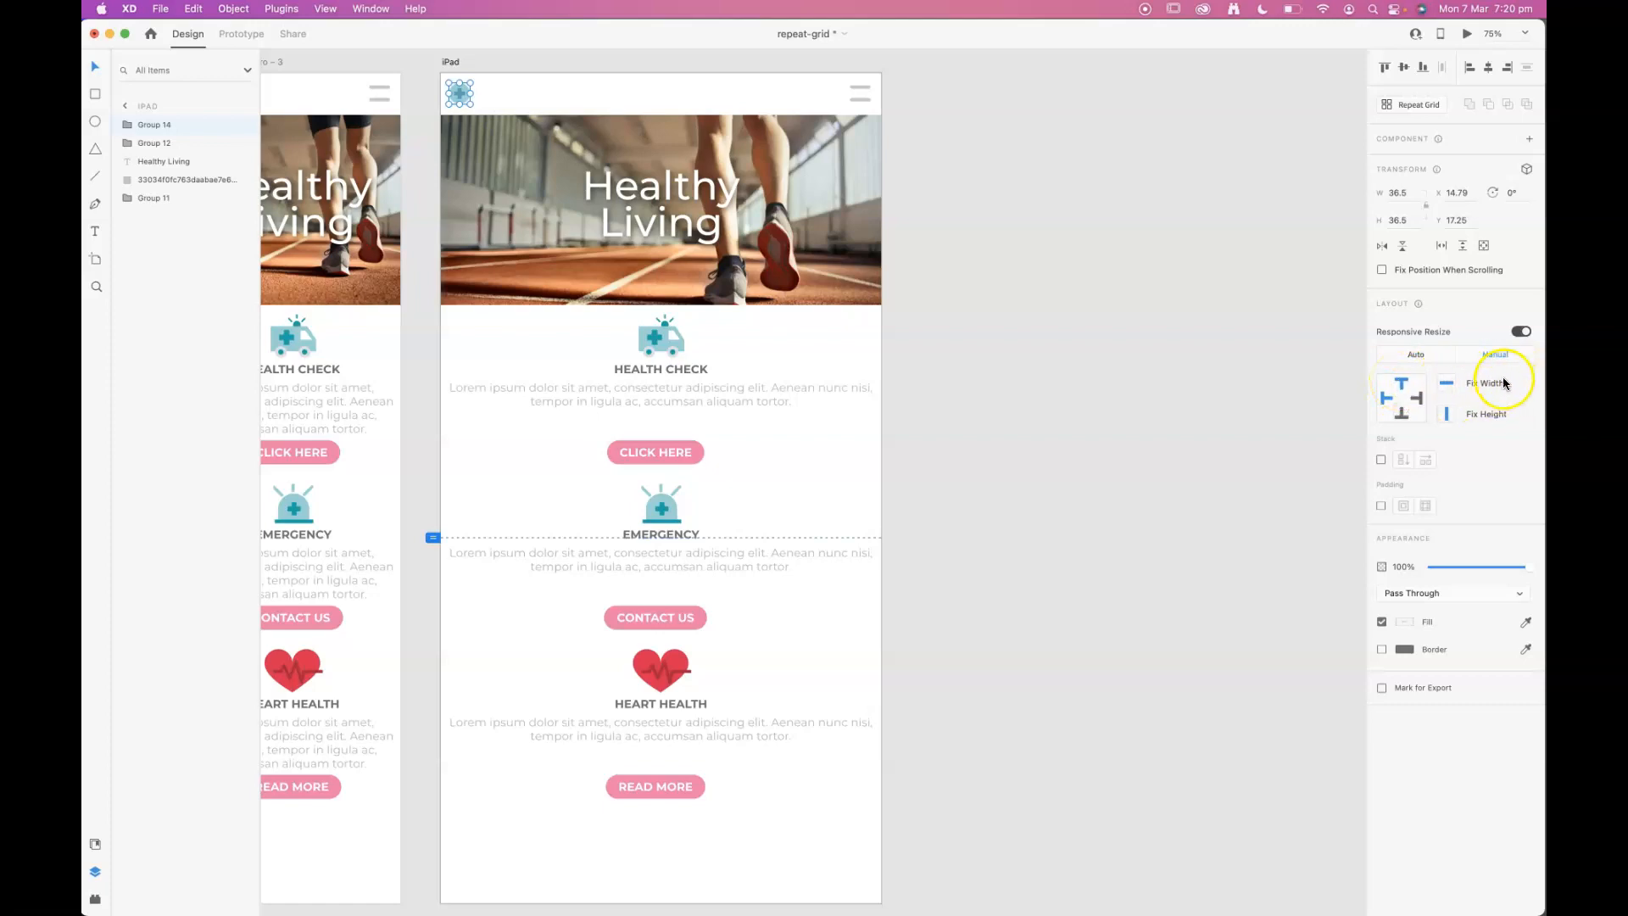
{"action": "left_click", "coordinate": [863, 95]}
{"action": "left_click", "coordinate": [1489, 355]}
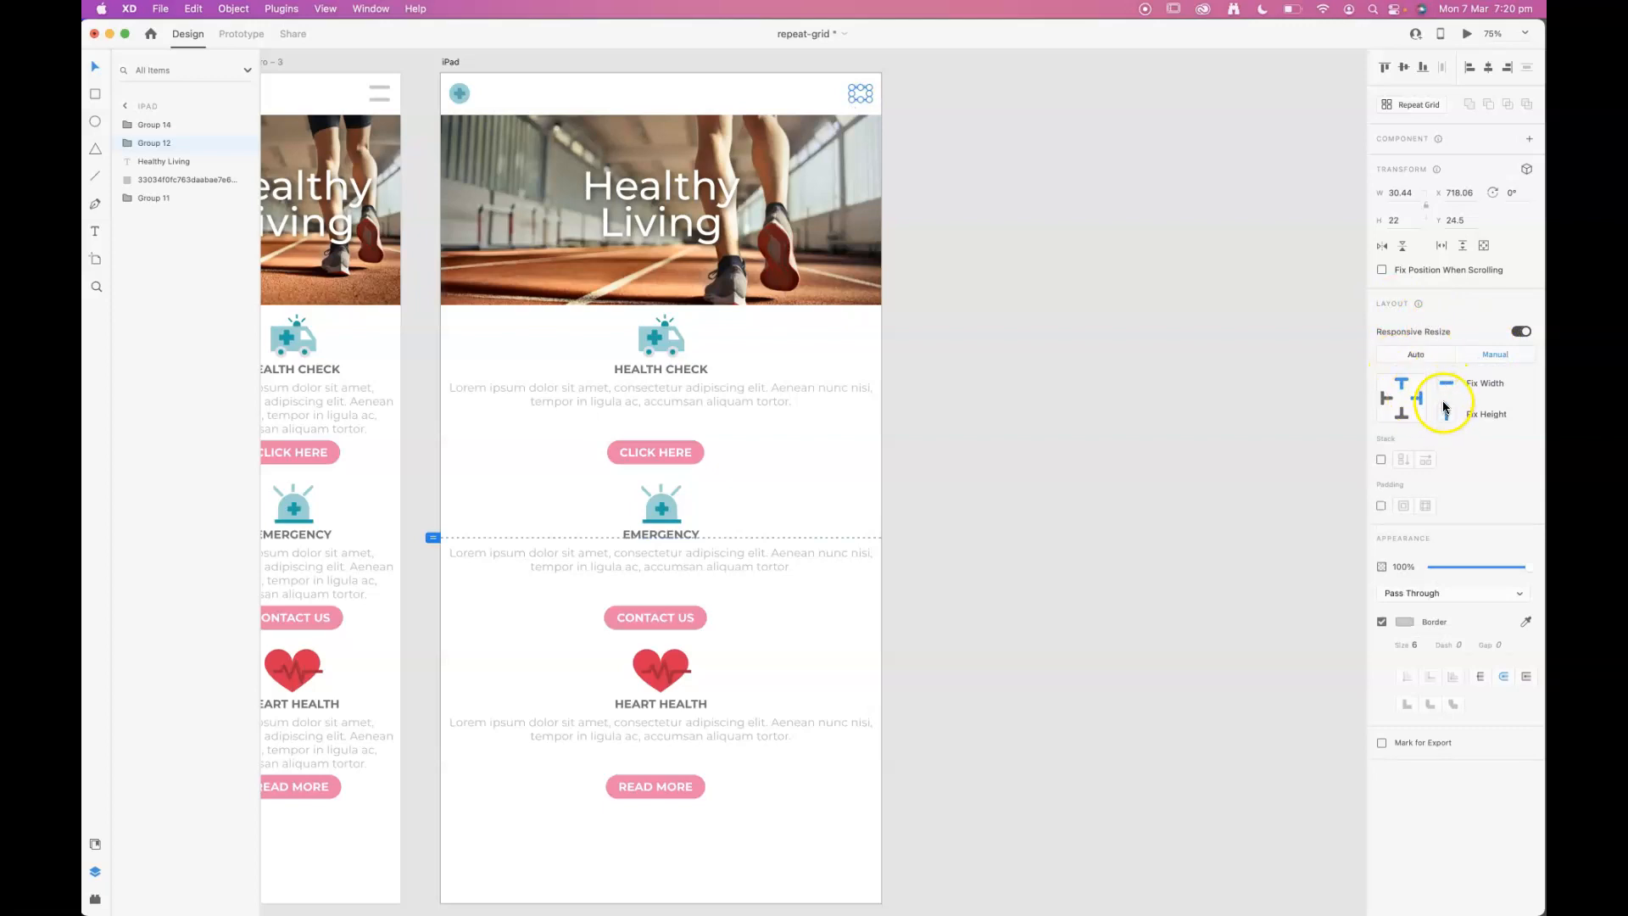
Step: Switch the health sections group on the iPad artboard to Manual resize constraints
{"action": "left_click", "coordinate": [675, 372]}
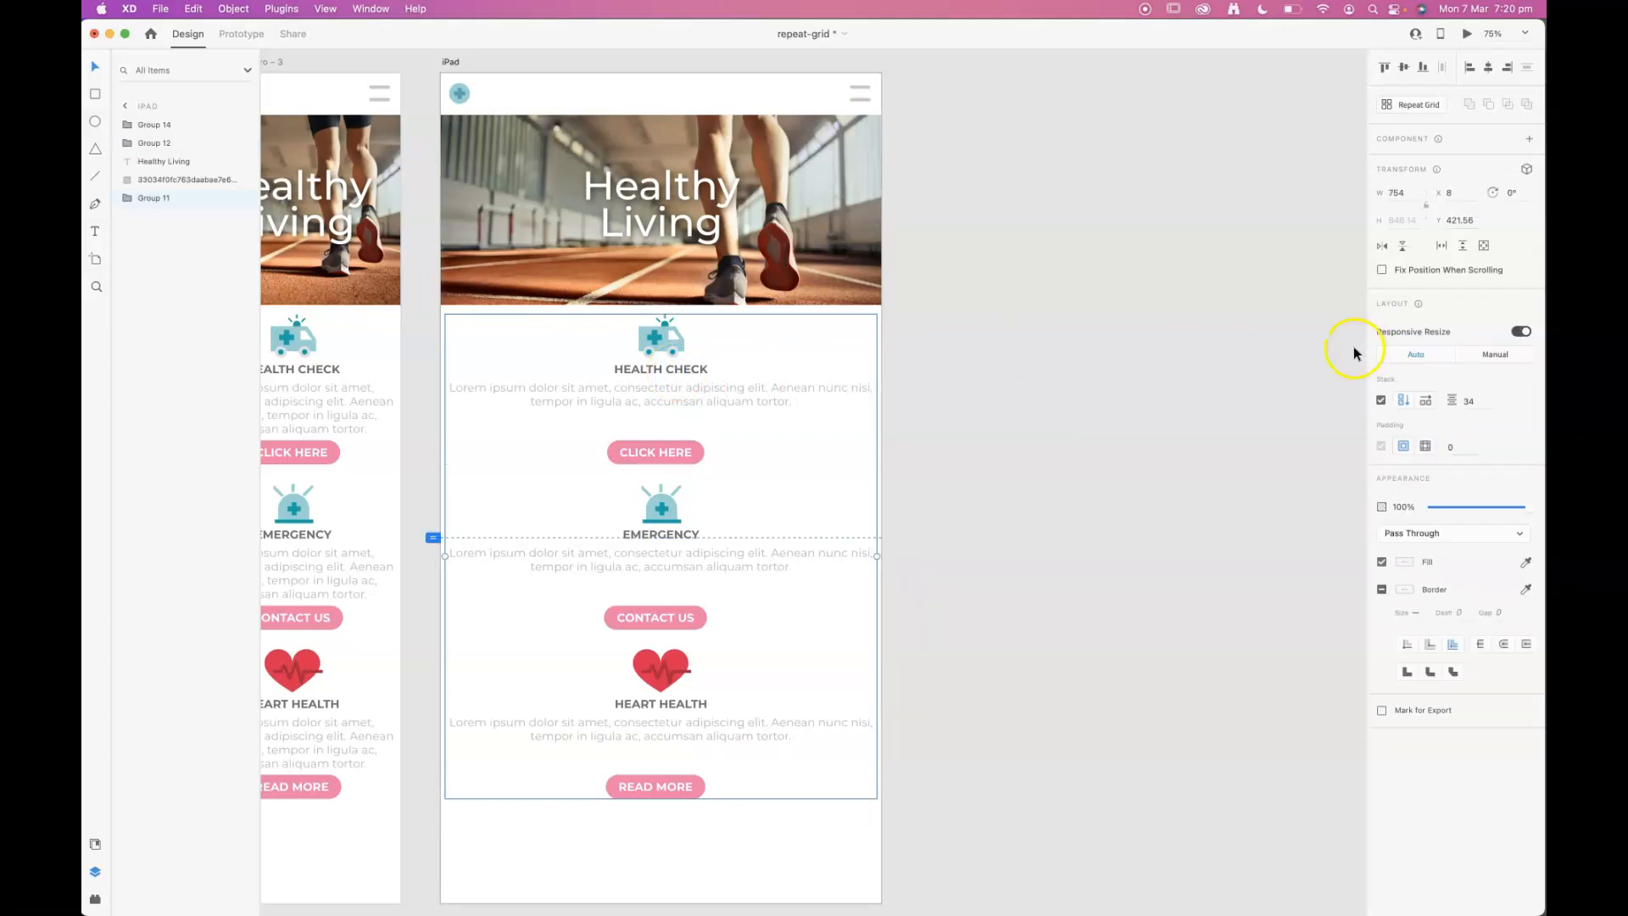
{"action": "left_click", "coordinate": [1500, 355]}
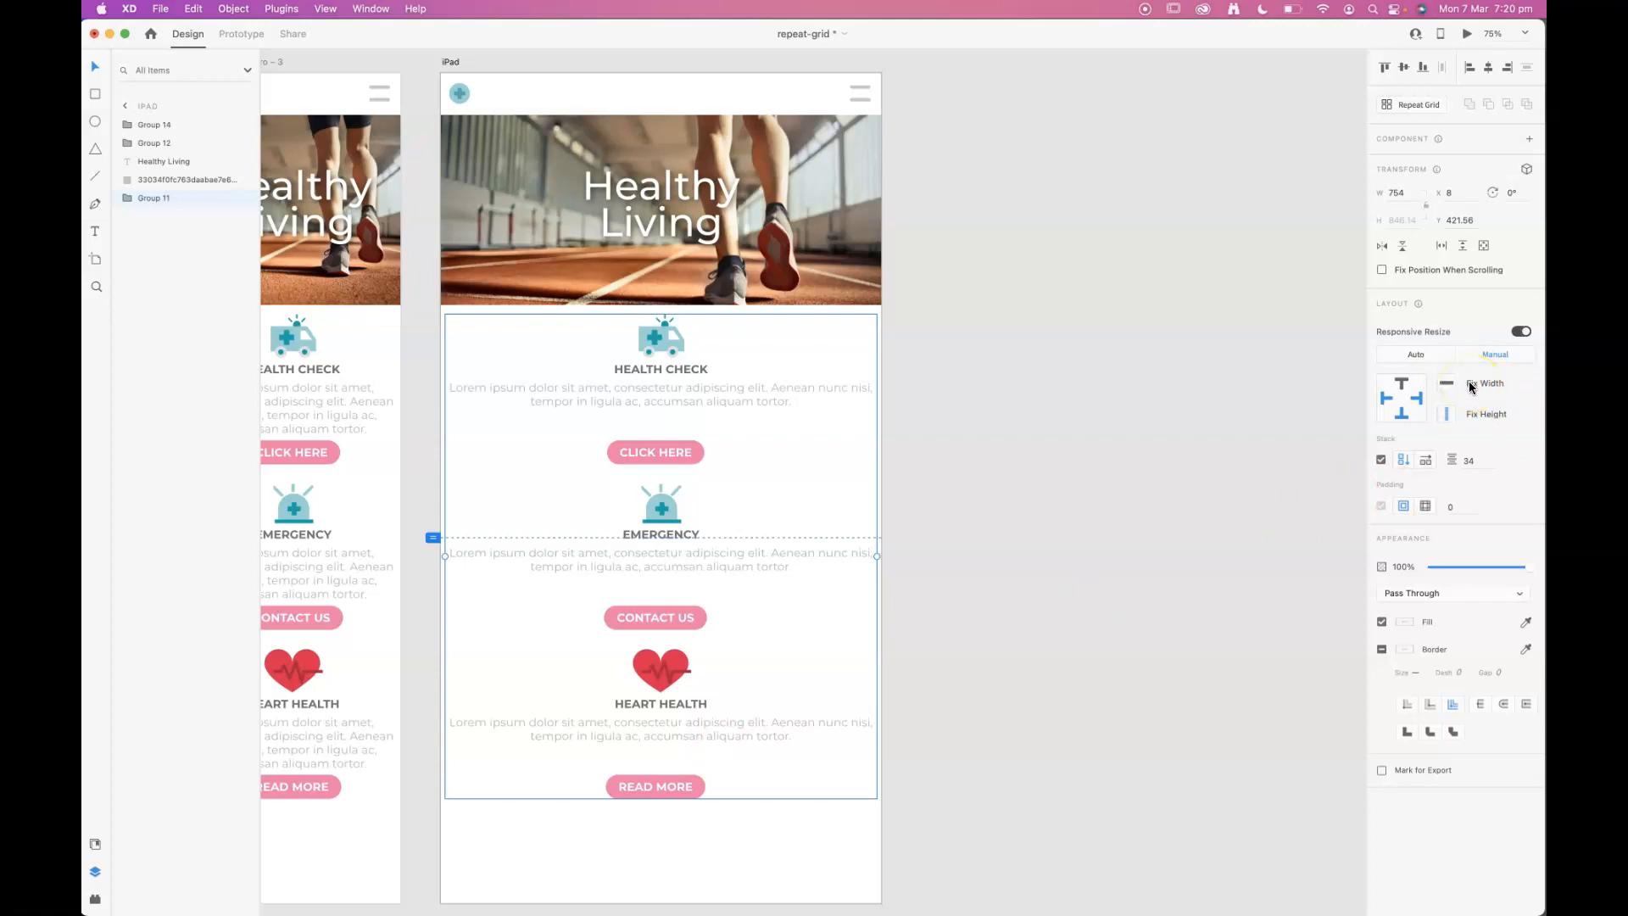
{"action": "left_click", "coordinate": [942, 300]}
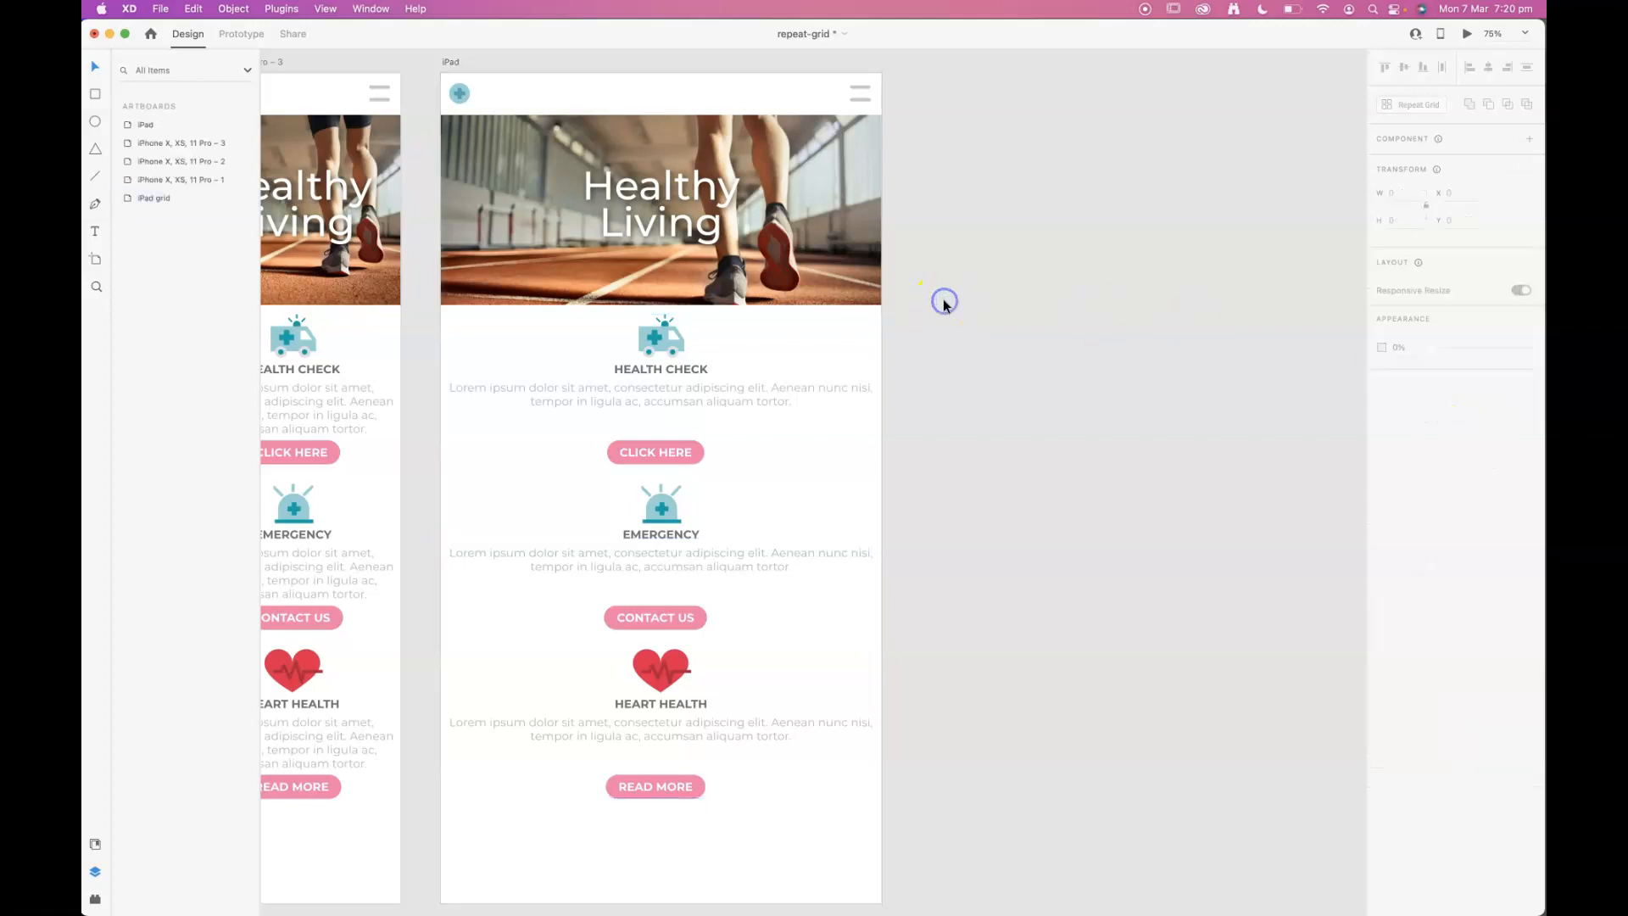
Step: Duplicate the iPad artboard beside the original and try widening the copy
{"action": "left_click", "coordinate": [449, 60]}
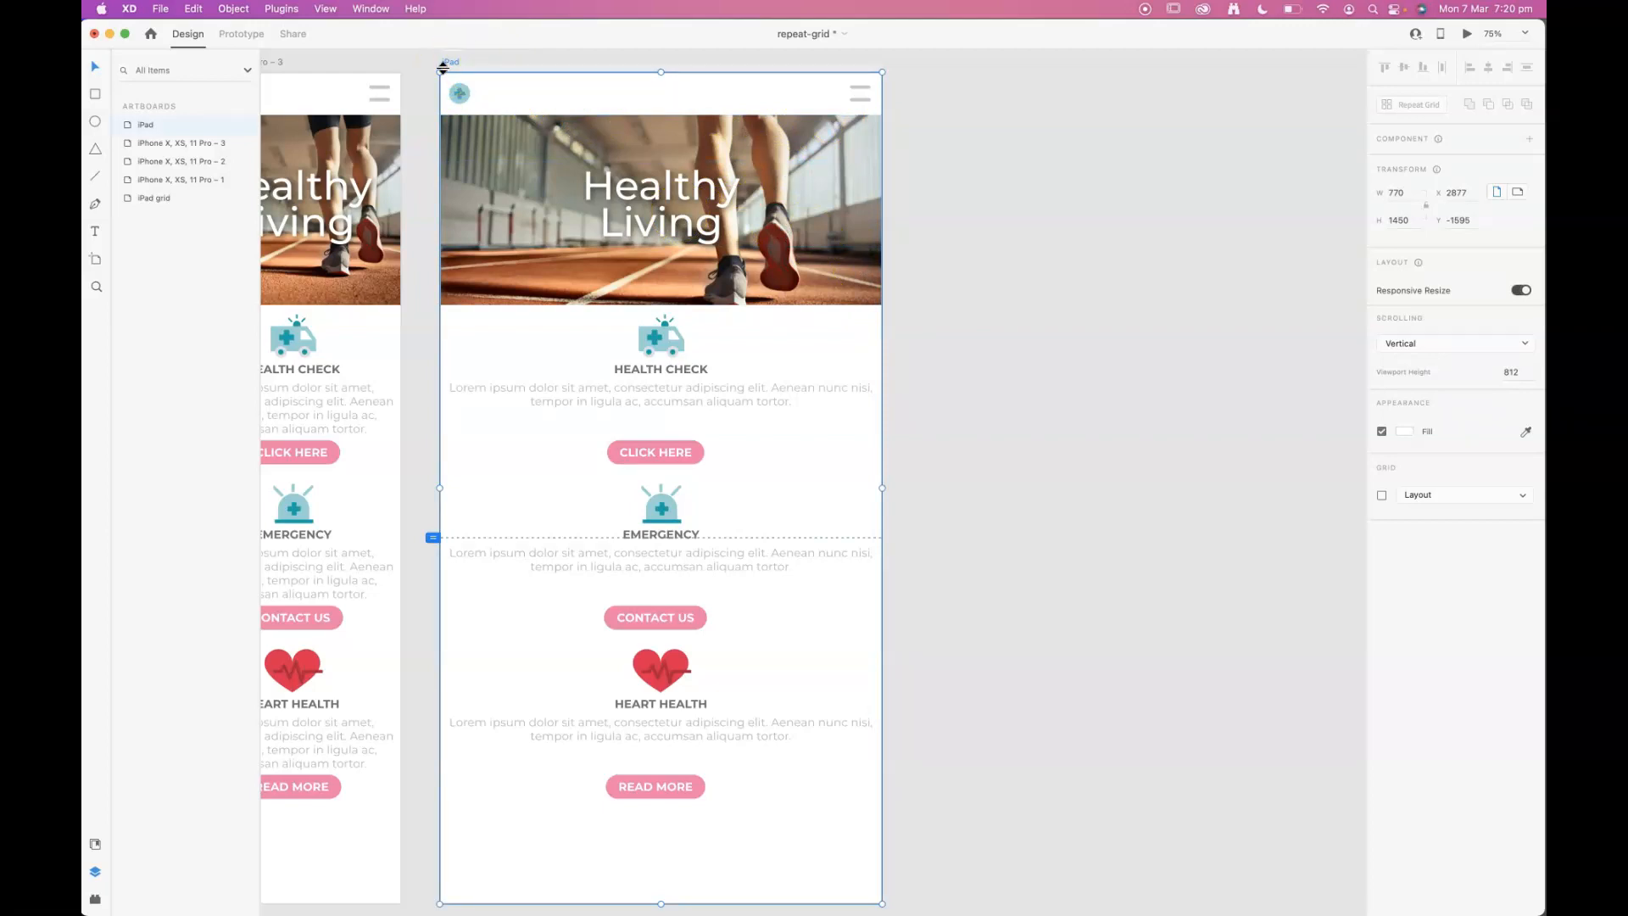
{"action": "key", "text": "super+d"}
{"action": "left_click_drag", "start_coordinate": [1210, 363], "coordinate": [919, 308]}
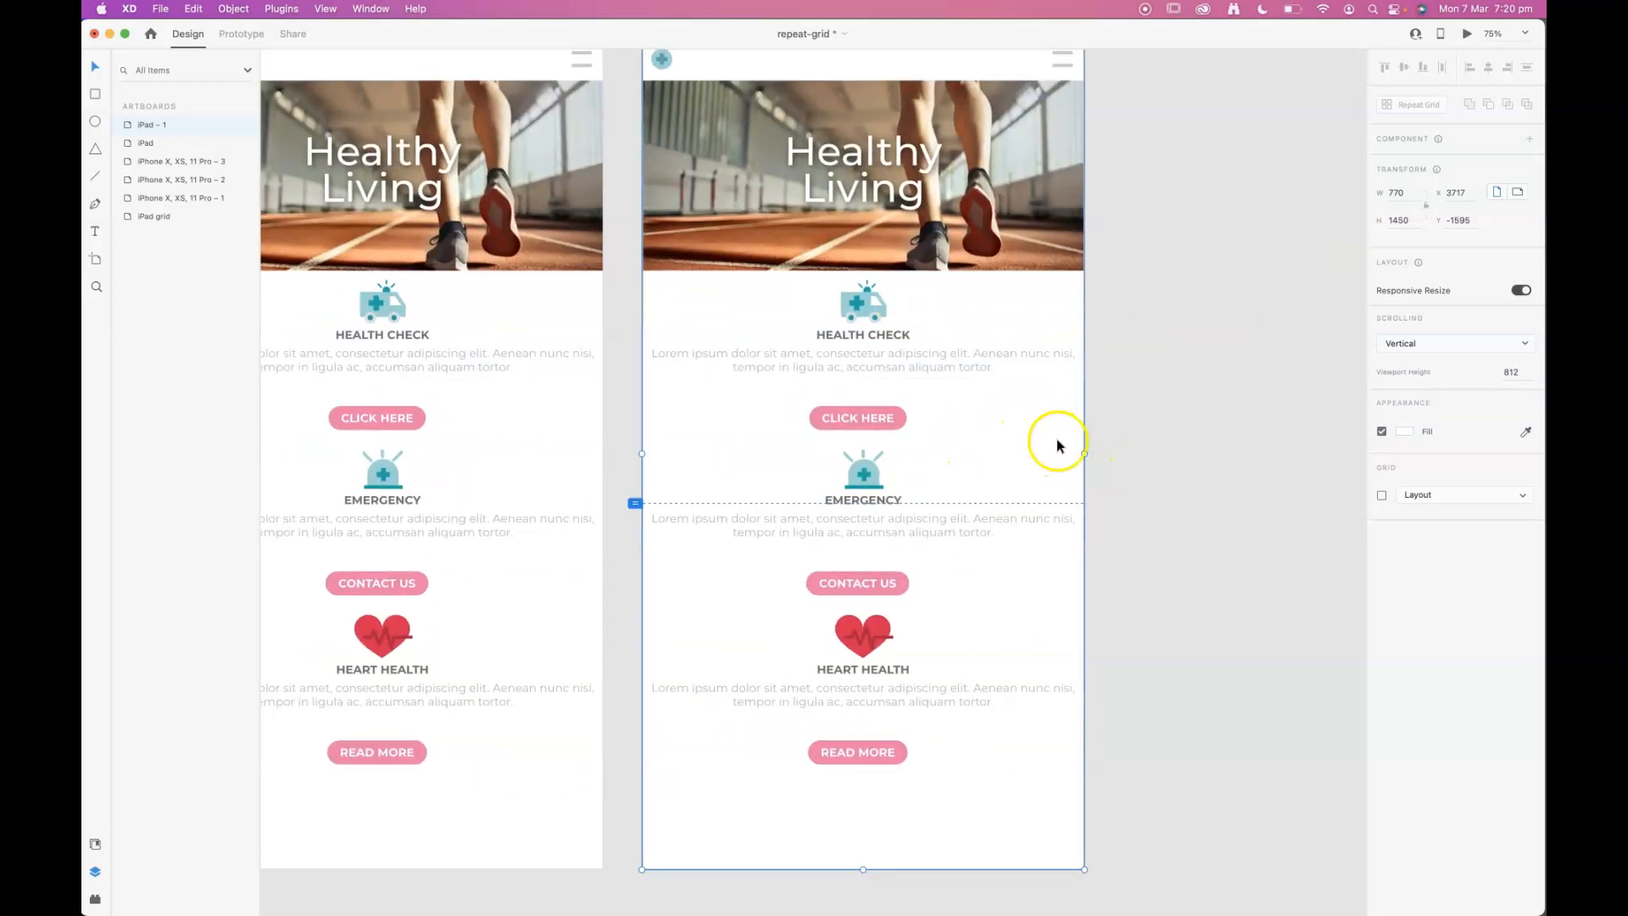
{"action": "scroll", "coordinate": [1139, 482], "scroll_direction": "up", "scroll_amount": 2}
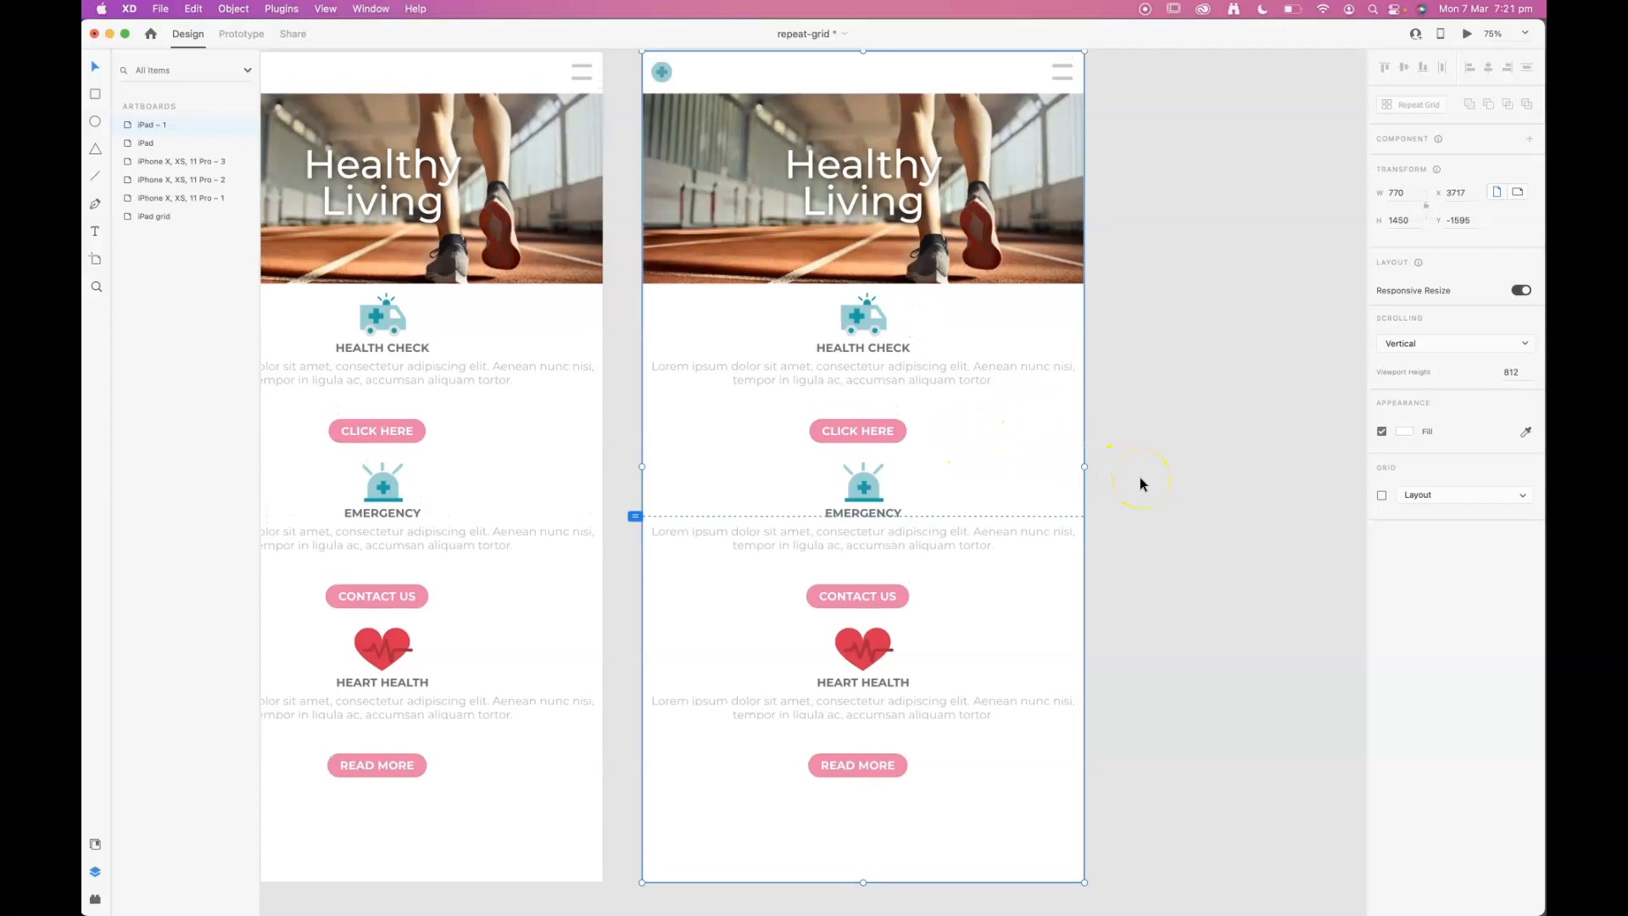
{"action": "scroll", "coordinate": [1140, 483], "scroll_direction": "up", "scroll_amount": 3}
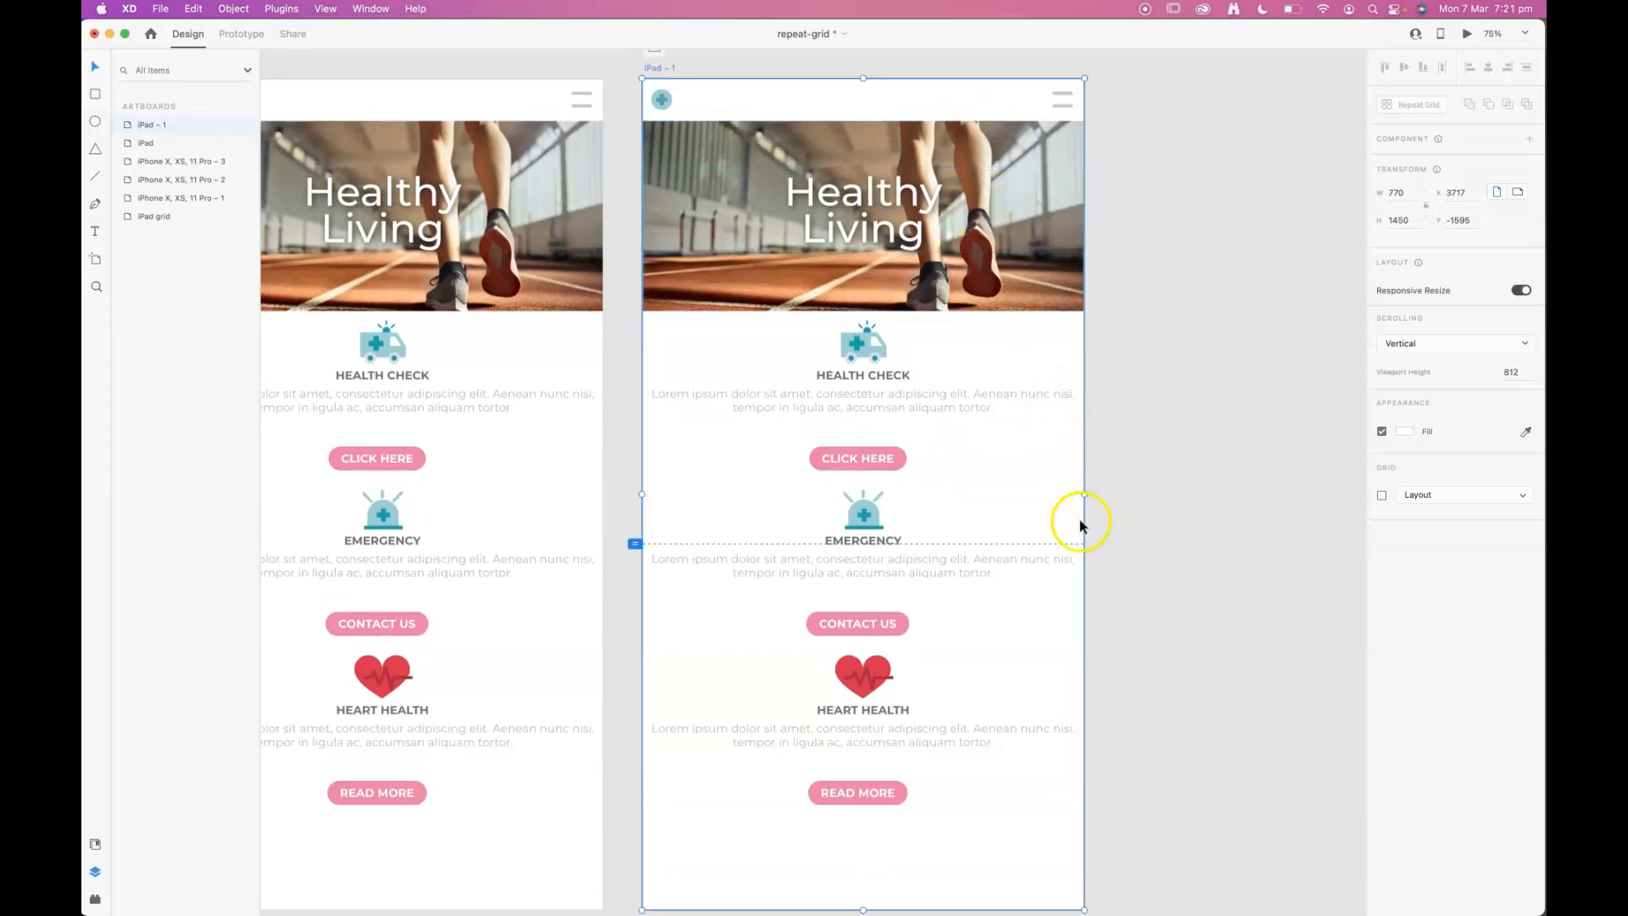
{"action": "left_click_drag", "start_coordinate": [1085, 495], "coordinate": [1141, 452]}
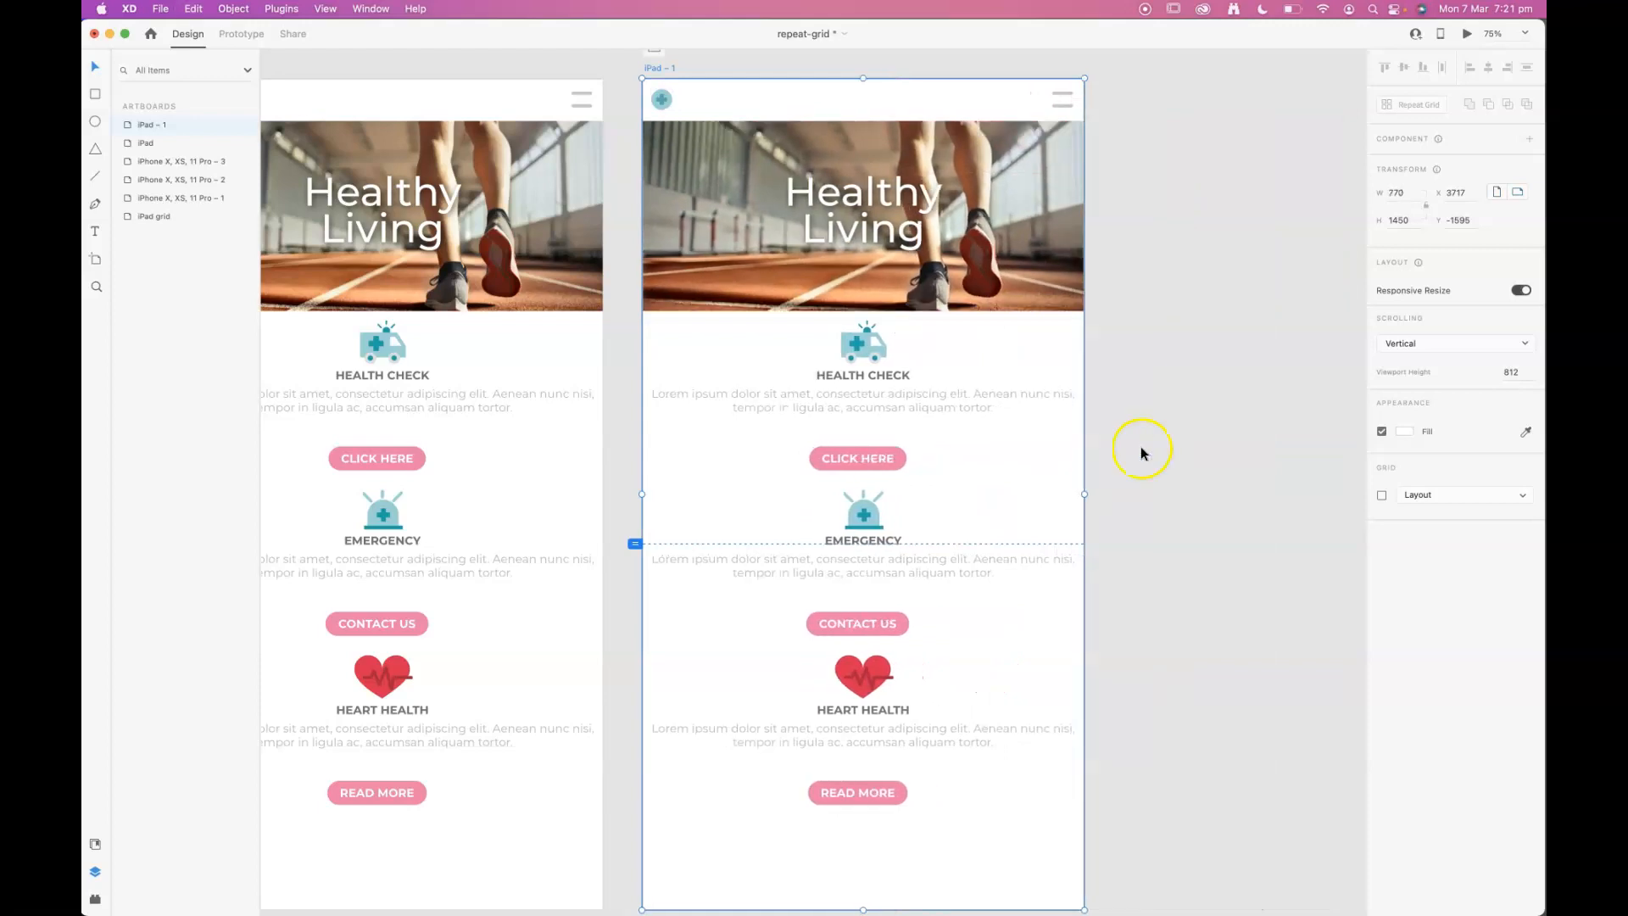
Step: Narrow the sections group on the copied iPad artboard to about 329 and duplicate it alongside as a second column
{"action": "left_click", "coordinate": [868, 404]}
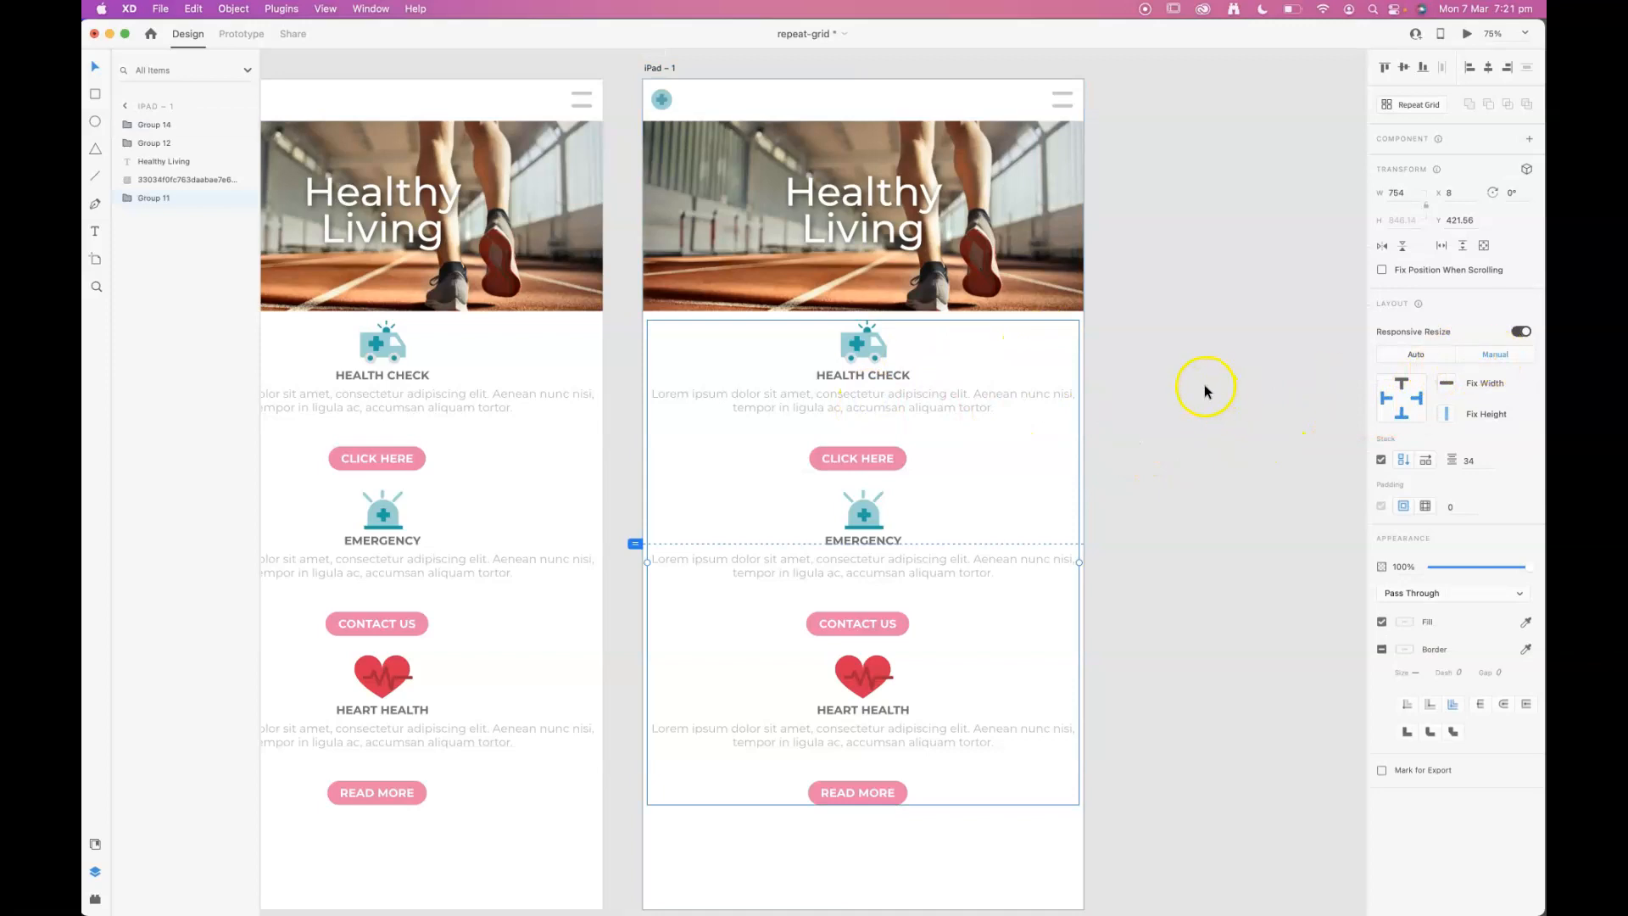
{"action": "left_click_drag", "start_coordinate": [1078, 561], "coordinate": [957, 547]}
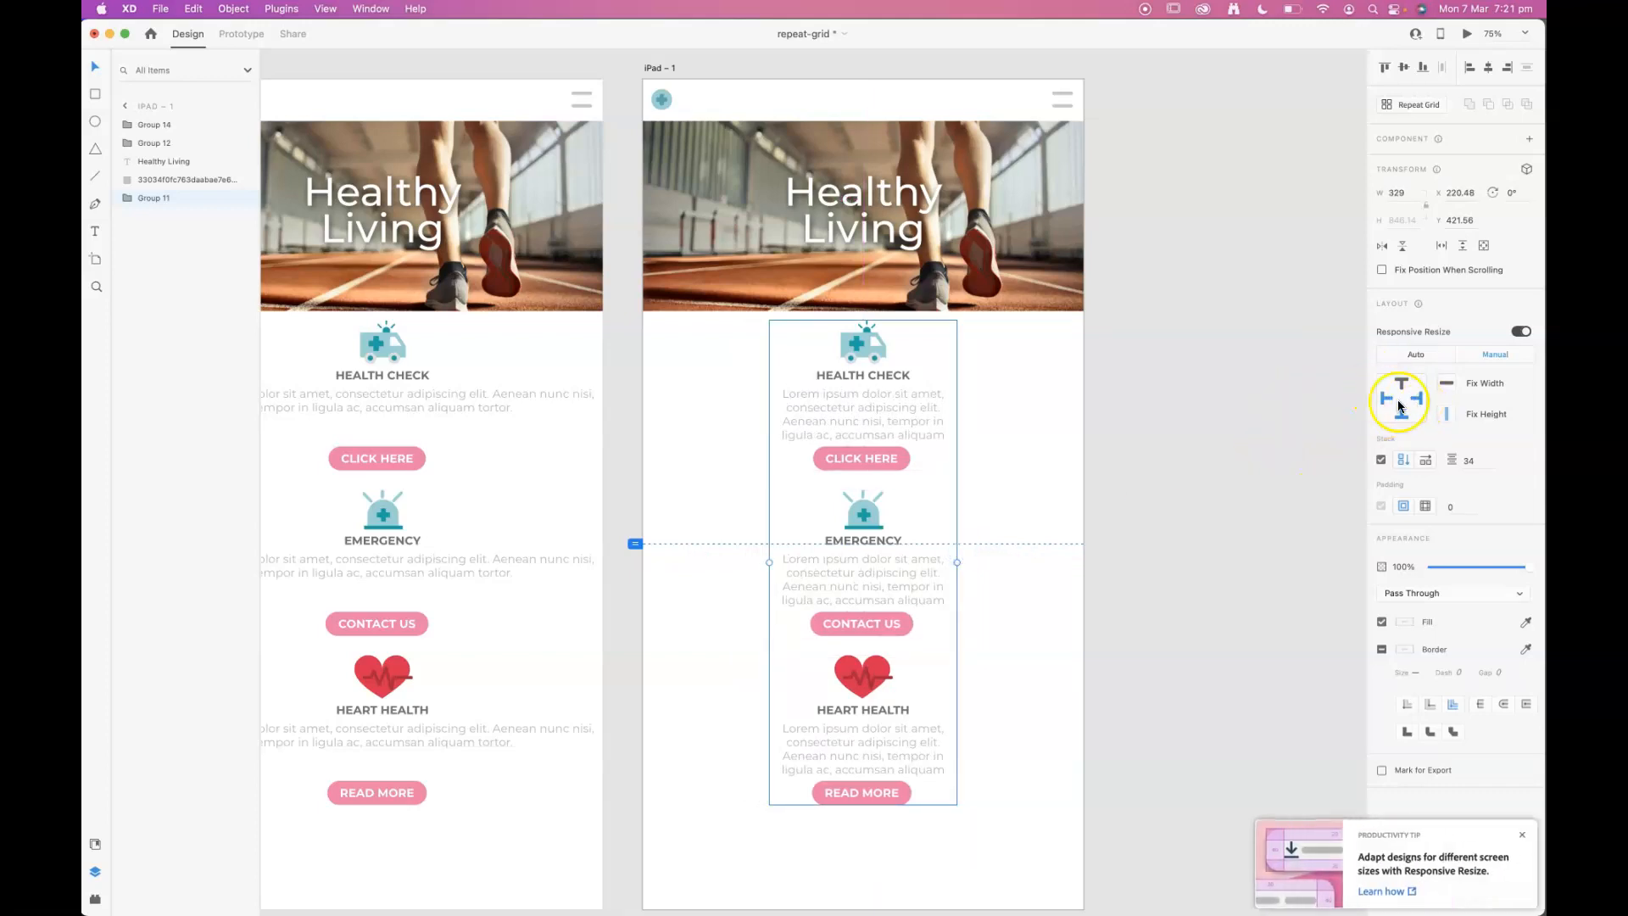
{"action": "left_click", "coordinate": [1059, 410]}
{"action": "left_click_drag", "start_coordinate": [922, 405], "coordinate": [993, 422]}
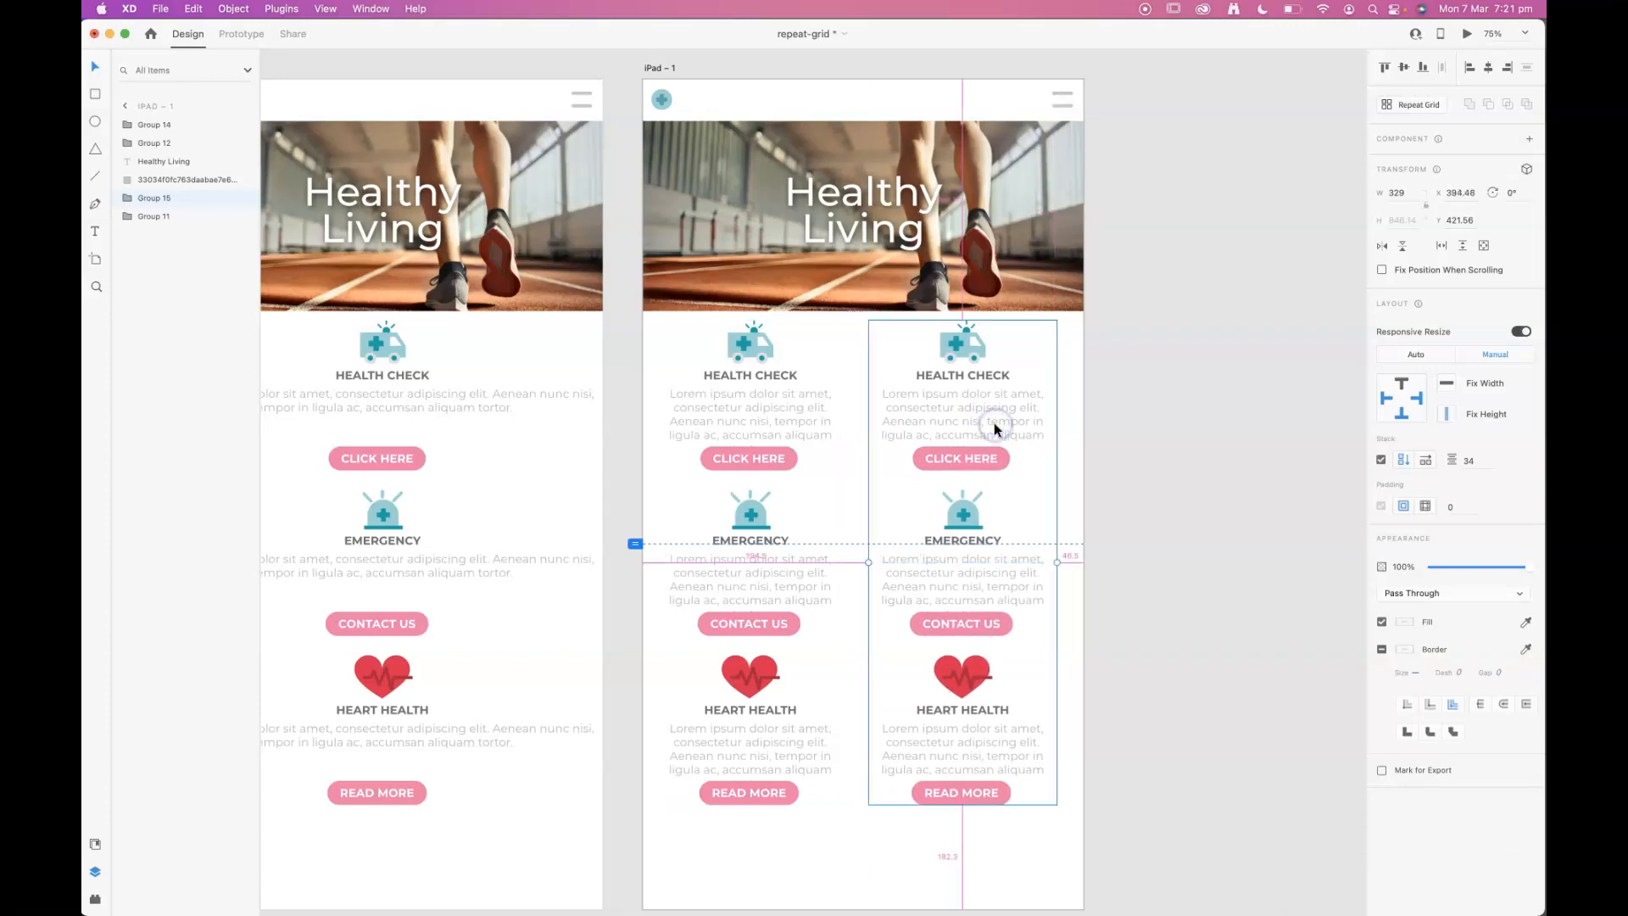
Step: Move both section columns together so the first one starts at about X 35, Y 425
{"action": "left_click", "coordinate": [750, 412], "text": "shift"}
{"action": "left_click_drag", "start_coordinate": [750, 412], "coordinate": [760, 416]}
{"action": "left_click", "coordinate": [1193, 343]}
{"action": "left_click", "coordinate": [790, 418]}
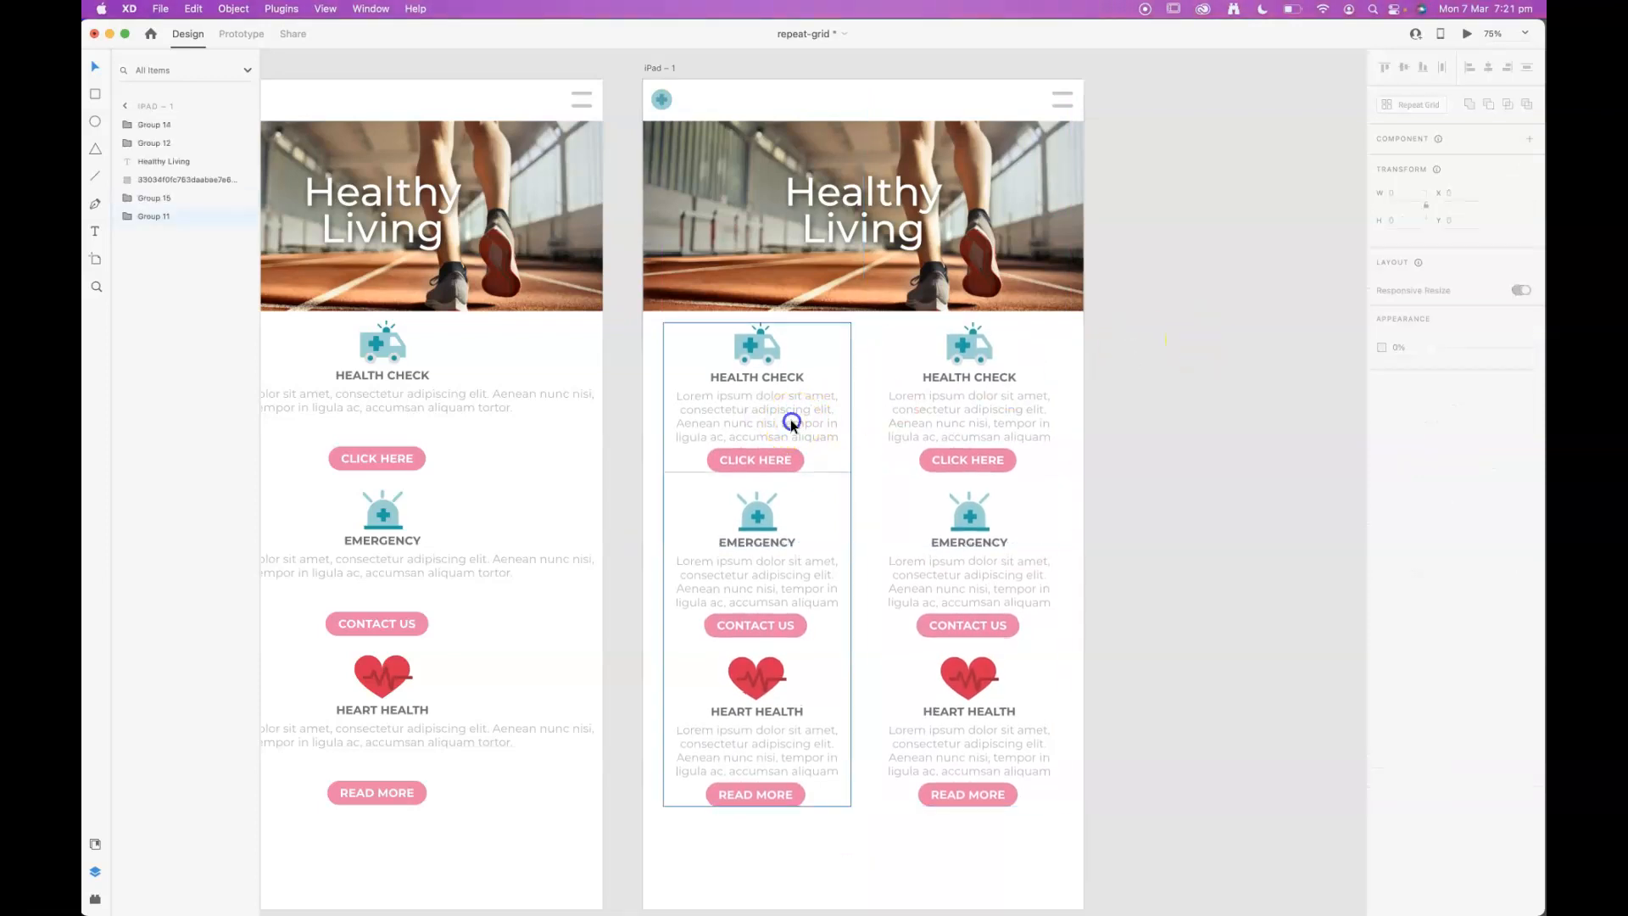
Step: Try widening the copied iPad artboard with the two columns, and undo the widening
{"action": "left_click", "coordinate": [663, 68]}
{"action": "left_click_drag", "start_coordinate": [1084, 495], "coordinate": [1132, 494]}
{"action": "key", "text": "super+z"}
Step: Release the right-edge resize constraint on the first section column and the left-edge constraint on the second column
{"action": "left_click", "coordinate": [752, 422]}
{"action": "left_click", "coordinate": [938, 414], "text": "shift"}
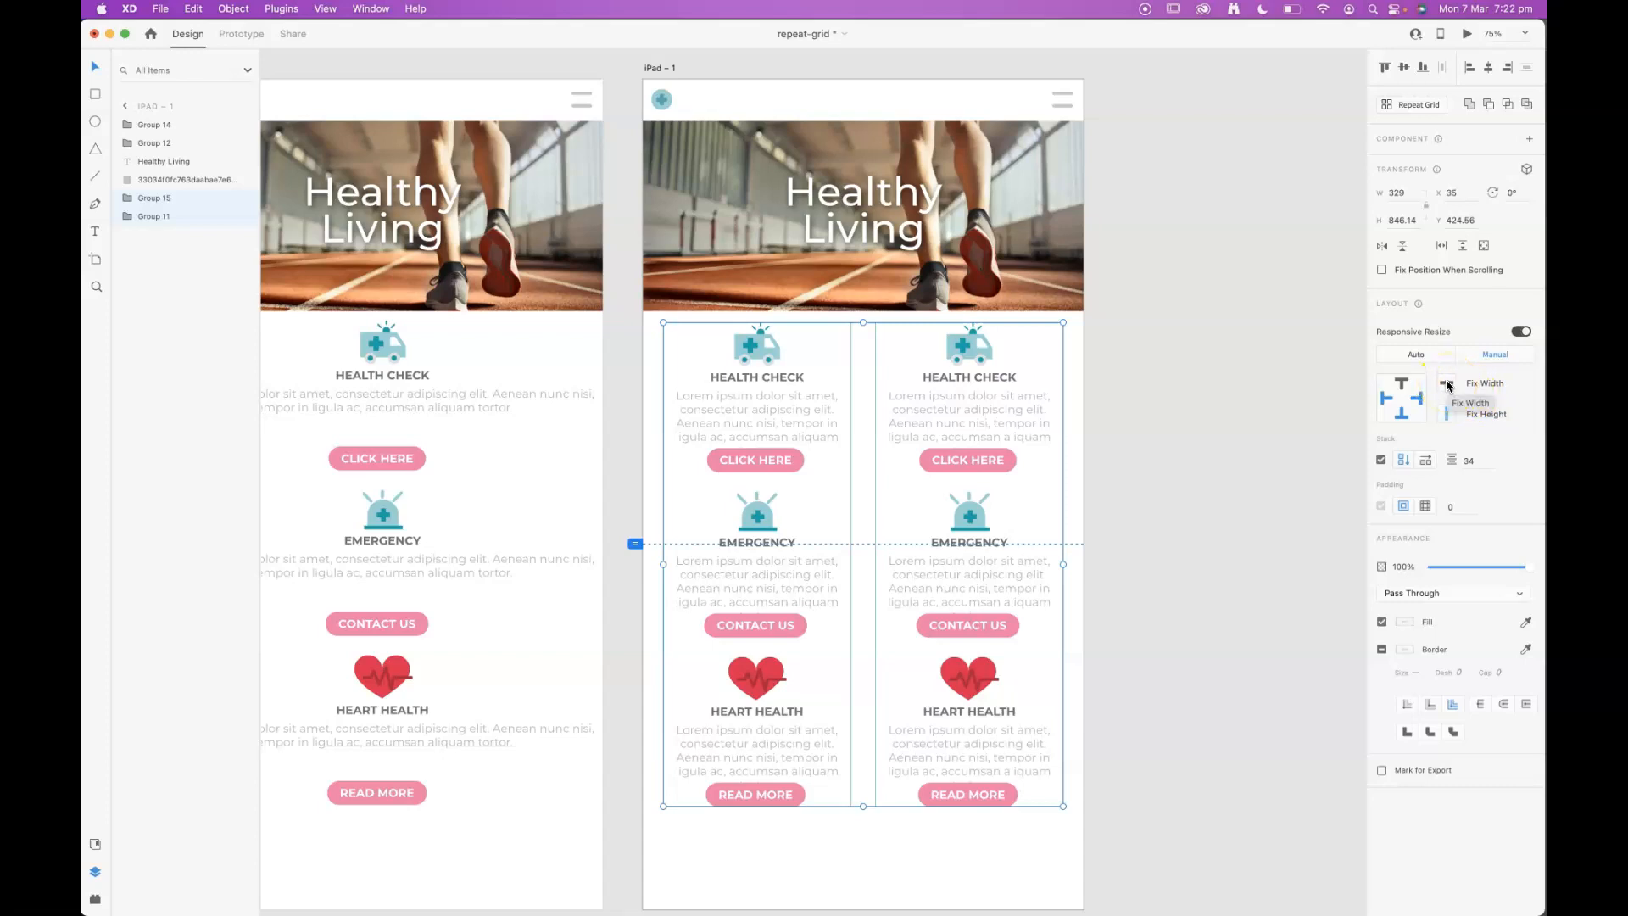
{"action": "left_click", "coordinate": [1279, 403]}
{"action": "left_click", "coordinate": [759, 418]}
{"action": "left_click", "coordinate": [1423, 397]}
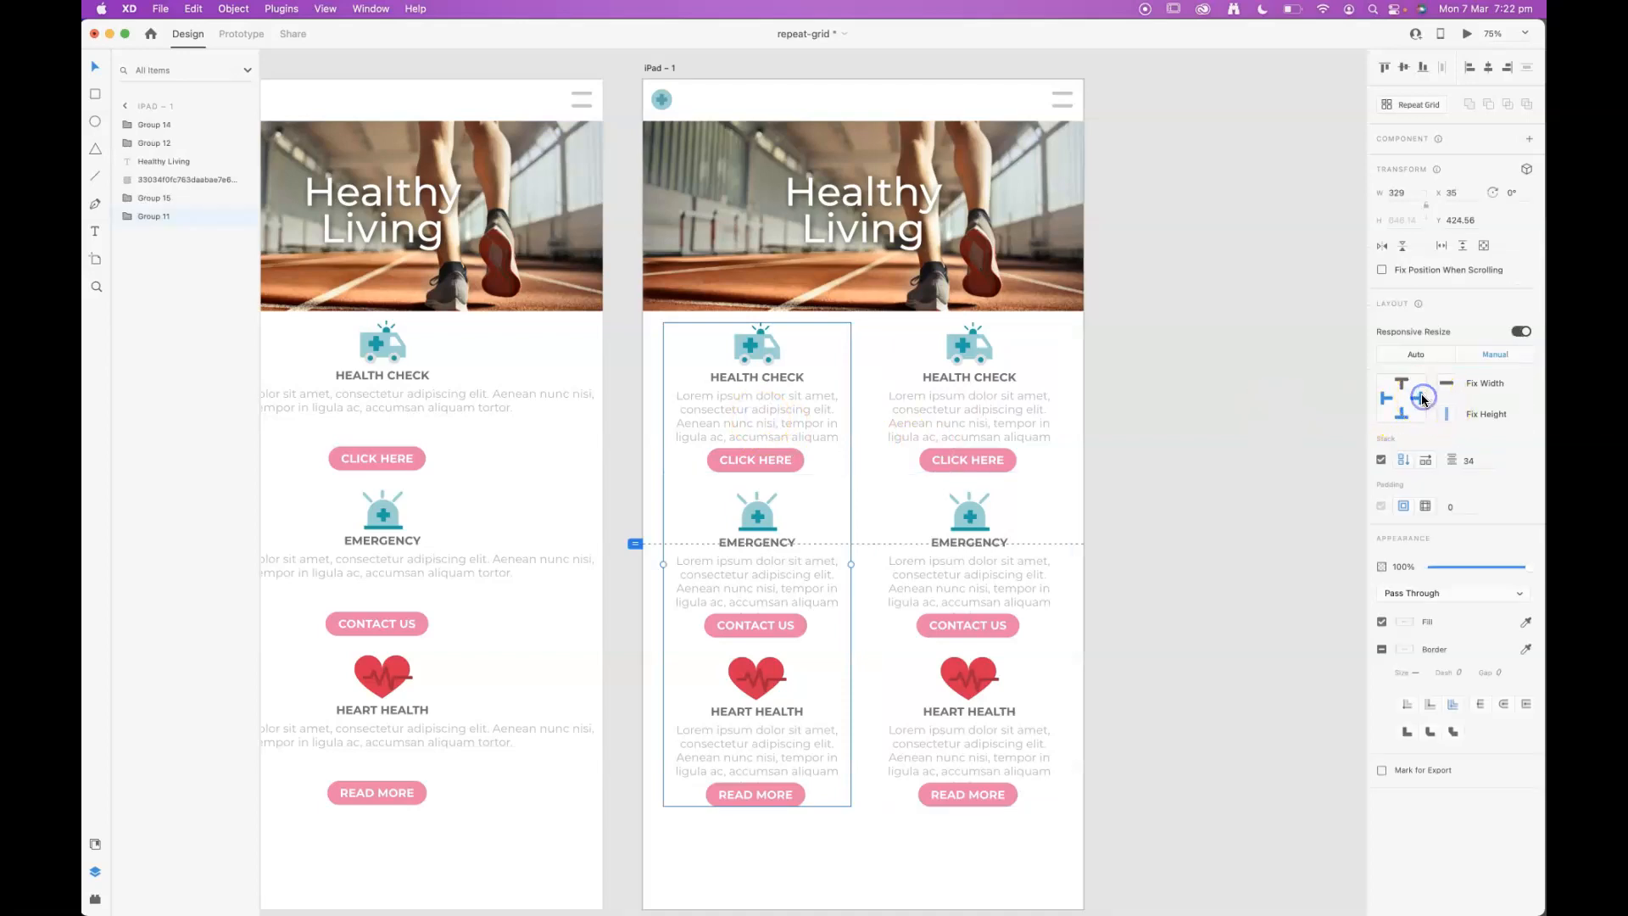
{"action": "left_click", "coordinate": [980, 436]}
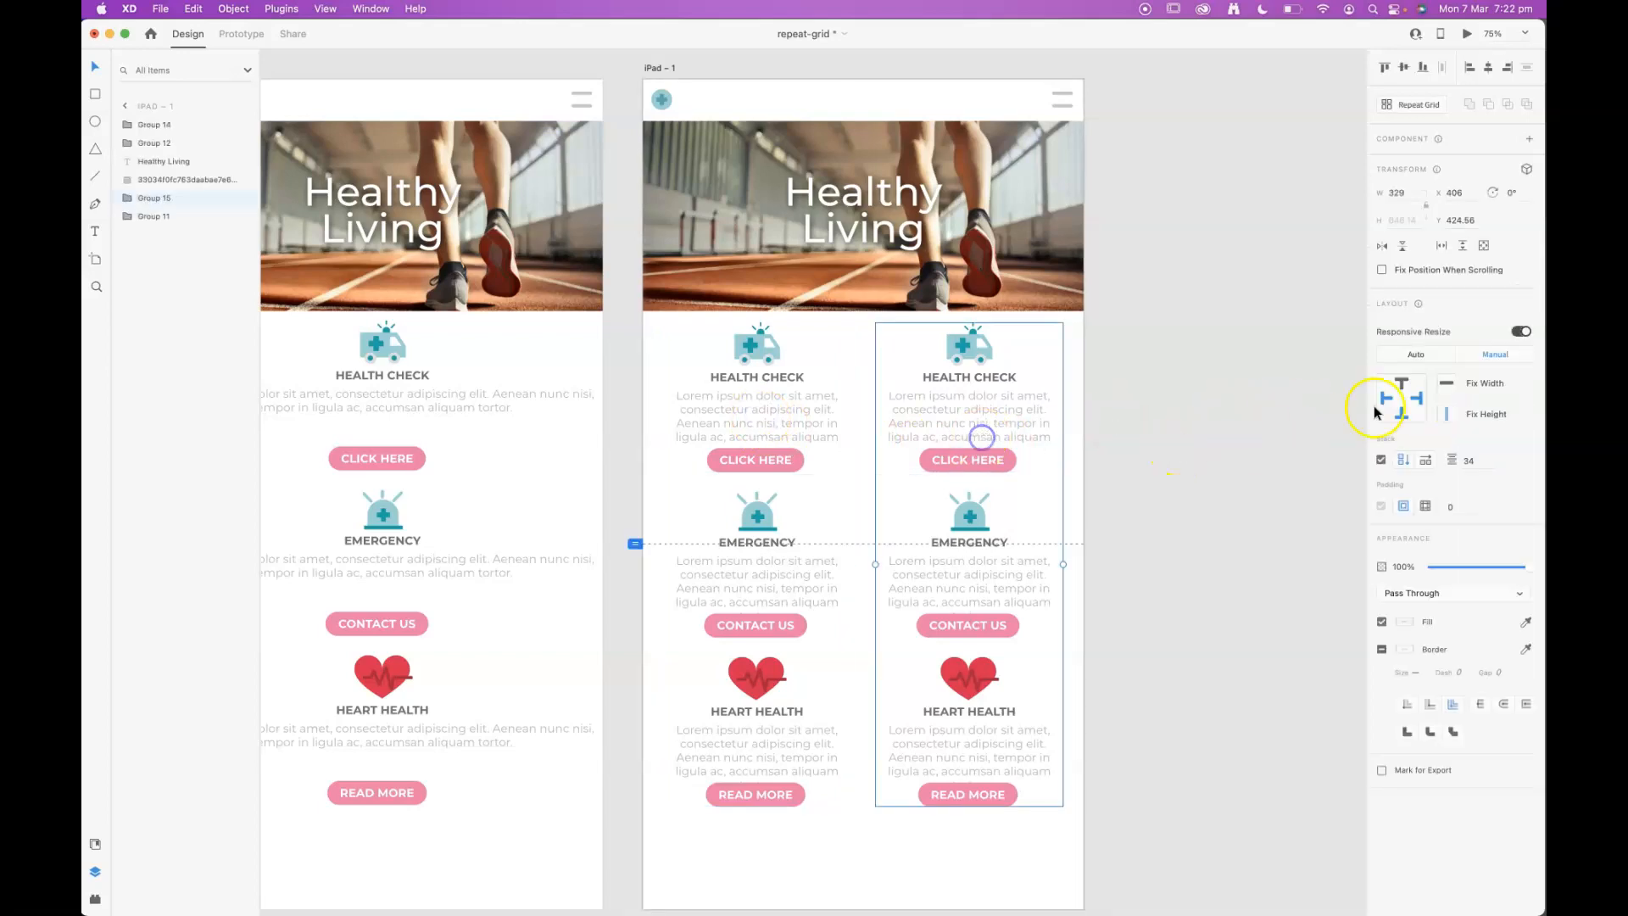
{"action": "left_click", "coordinate": [1385, 396]}
{"action": "left_click", "coordinate": [1273, 408]}
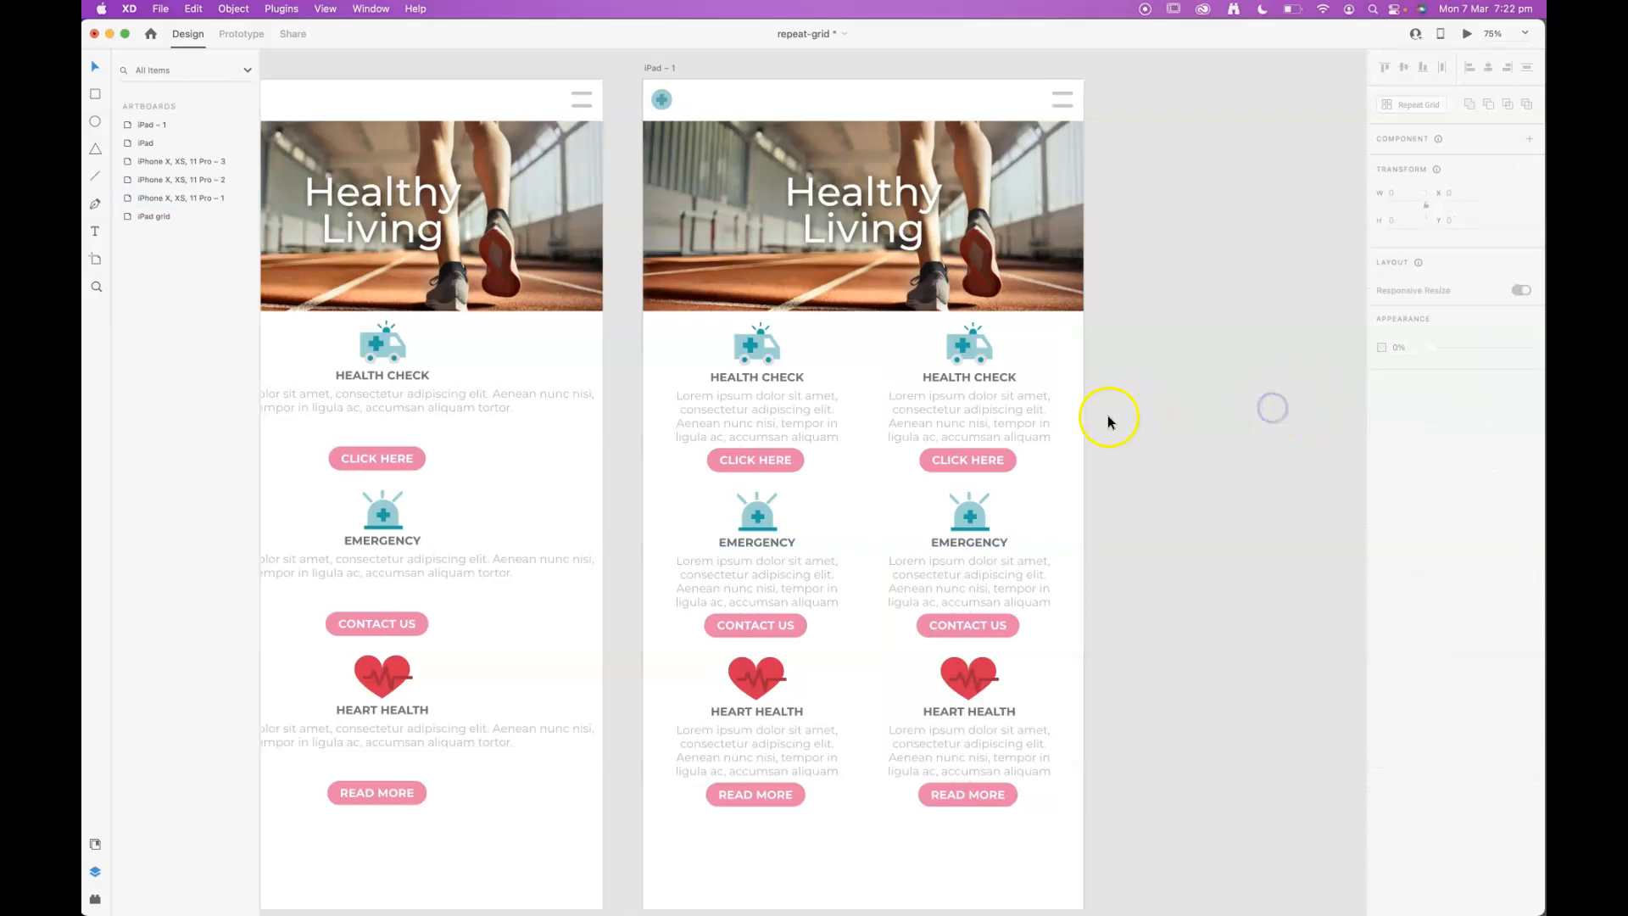
Step: Widen the two-column artboard to about 1176 and rename it Desktop design
{"action": "left_click", "coordinate": [661, 67]}
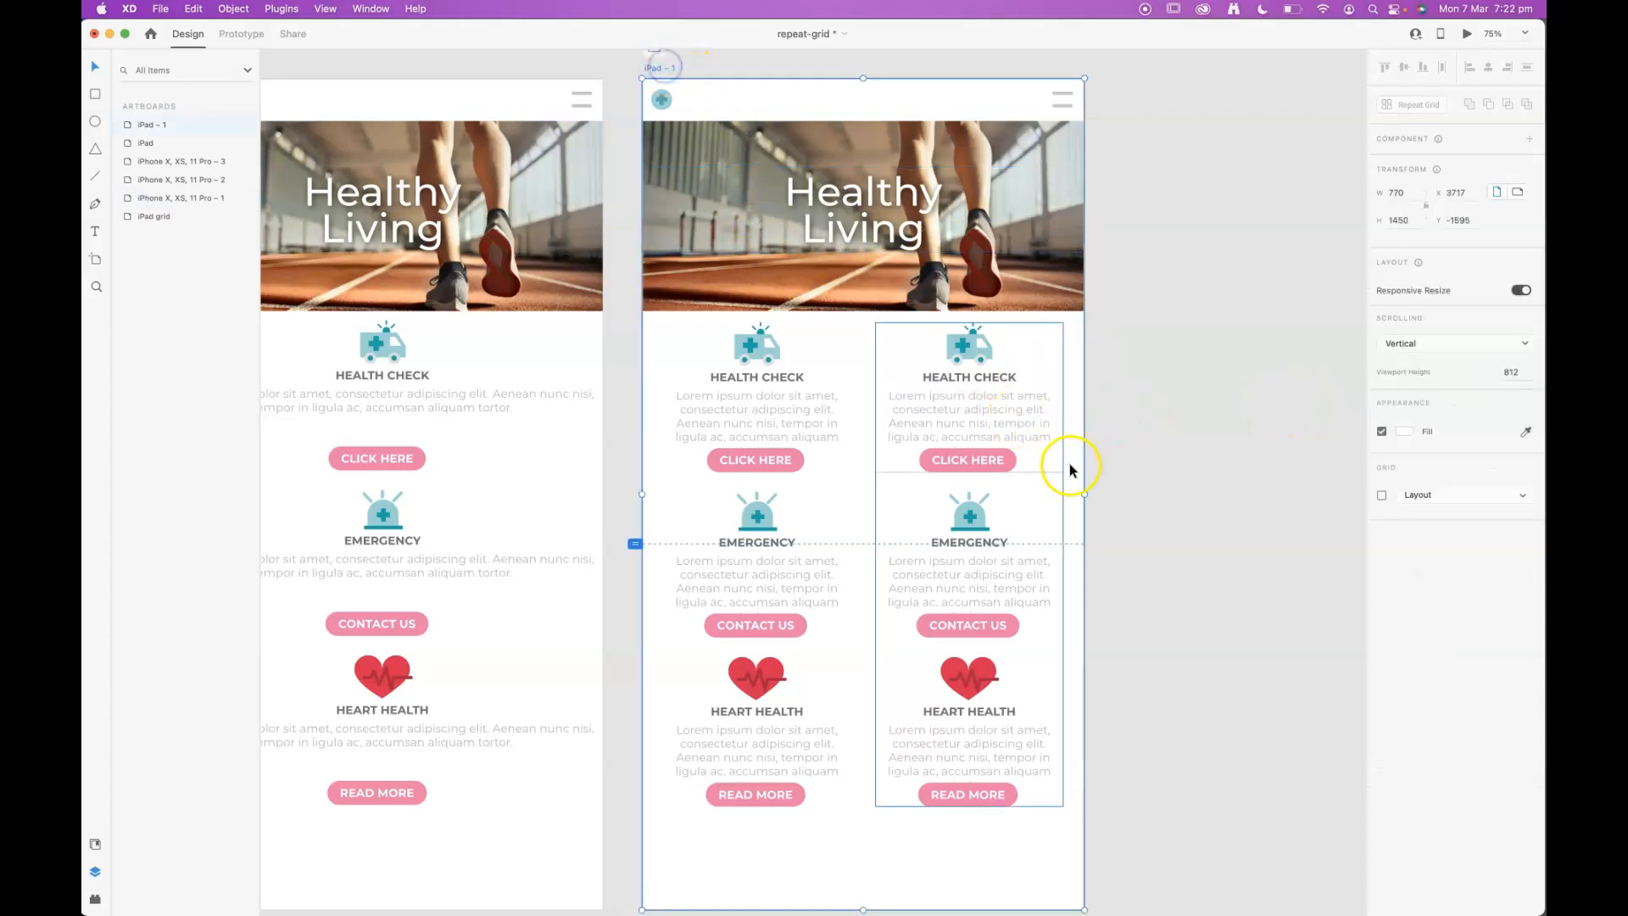
{"action": "left_click_drag", "start_coordinate": [1083, 494], "coordinate": [1315, 493]}
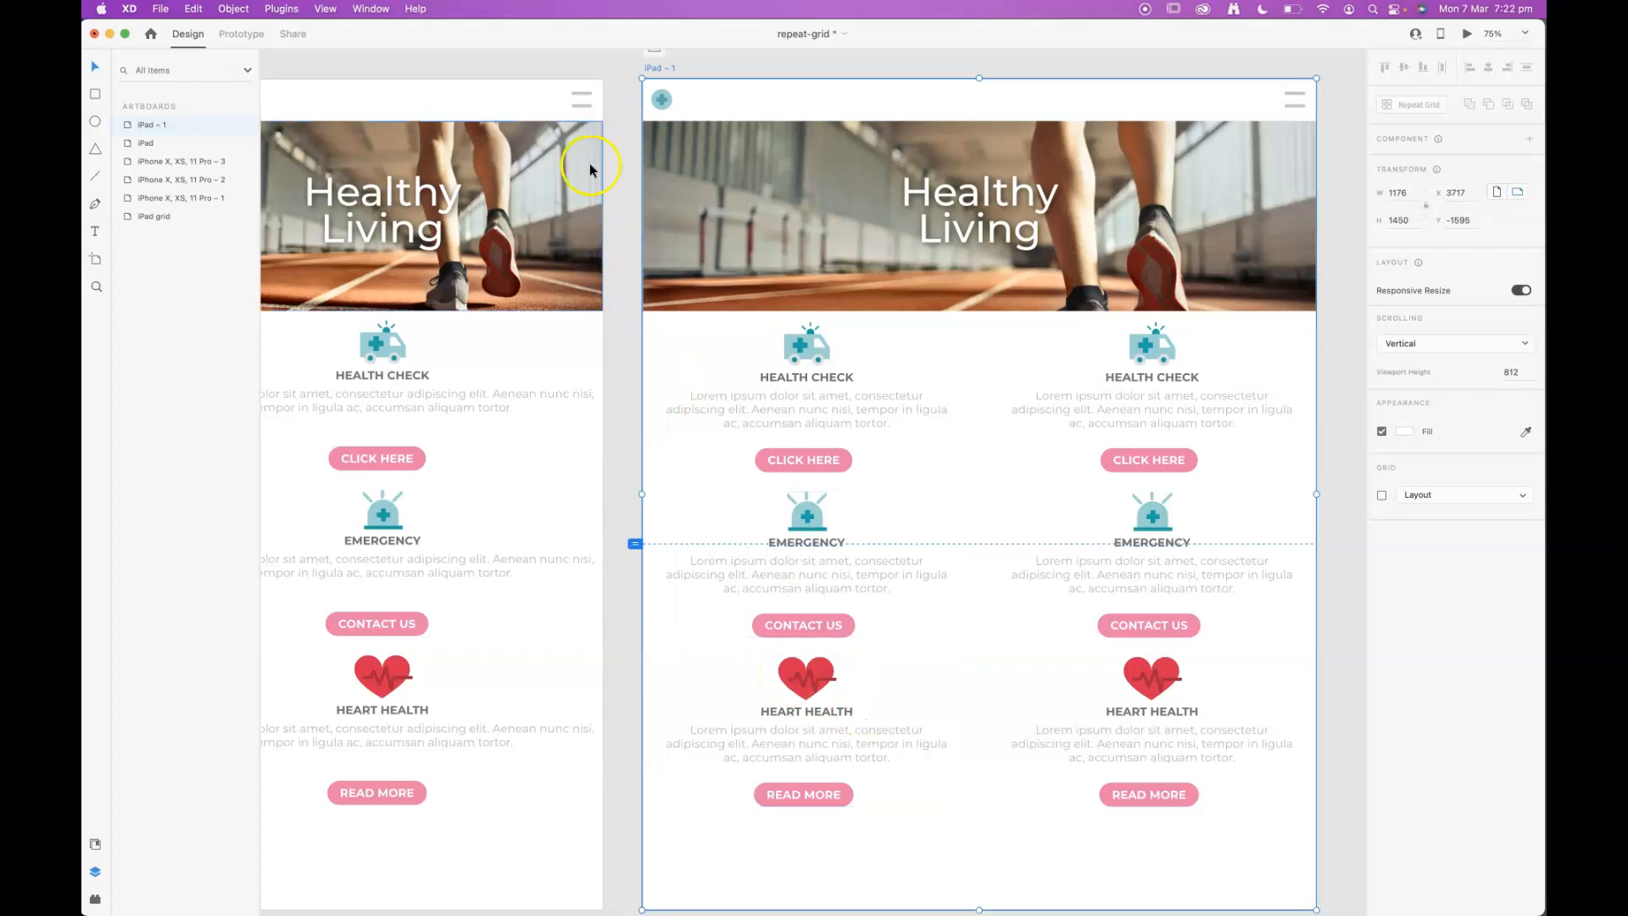
{"action": "left_click", "coordinate": [659, 68]}
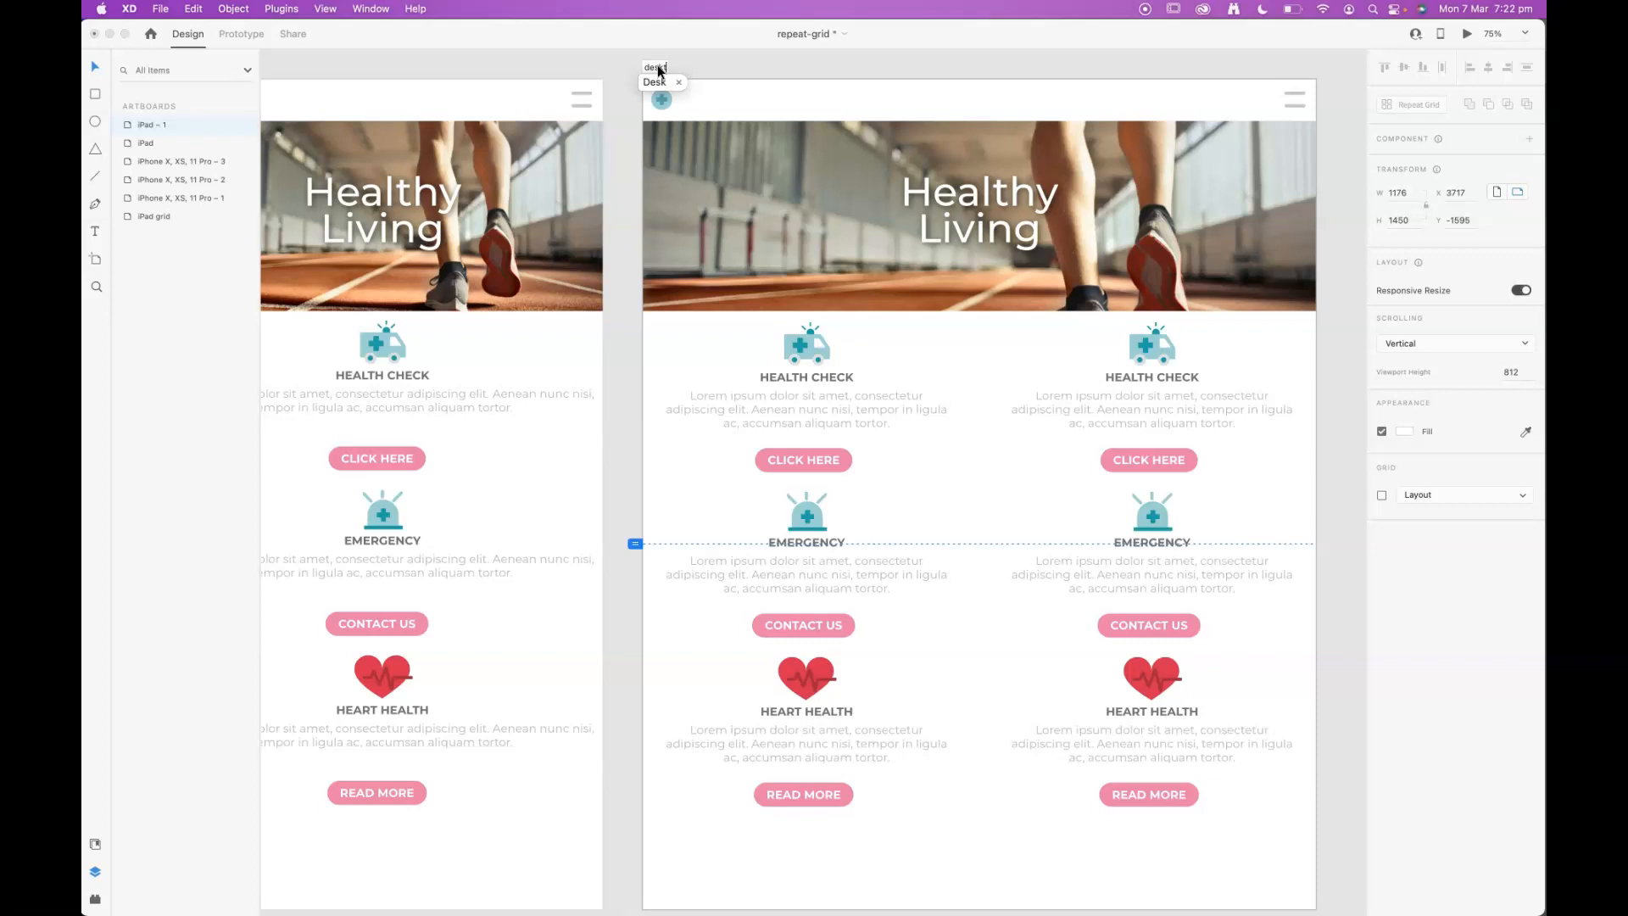
{"action": "type", "text": "Desktop design"}
{"action": "left_click", "coordinate": [780, 99]}
Step: Compare the iPhone, iPad and Desktop design artboards side by side
{"action": "key", "text": "super+minus"}
{"action": "key", "text": "super+minus"}
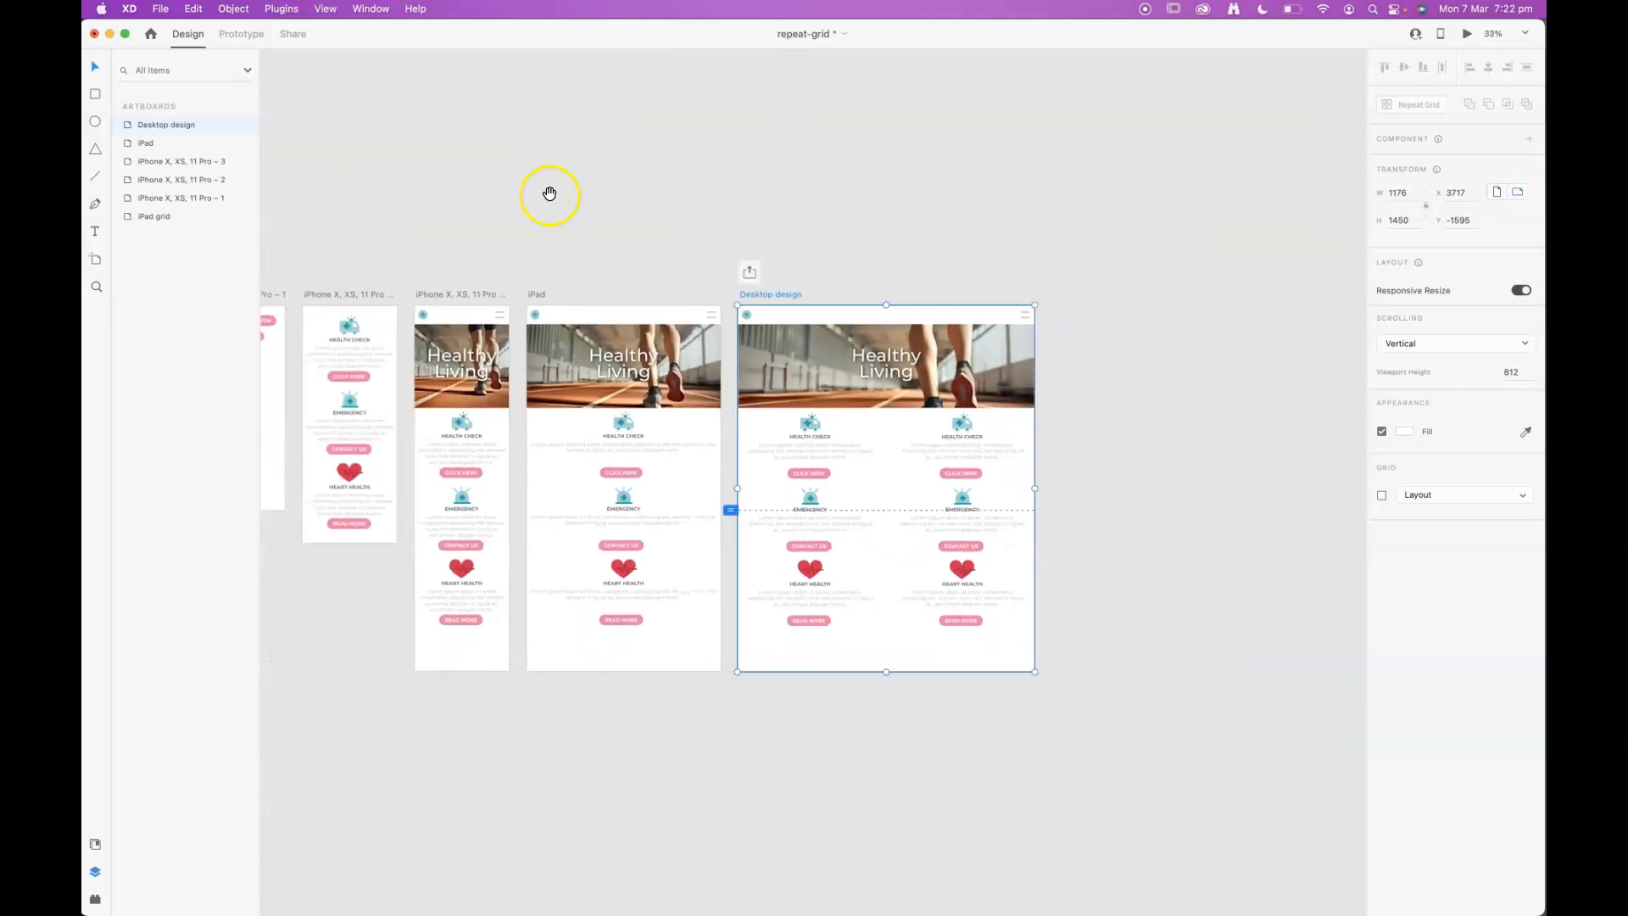
{"action": "left_click_drag", "start_coordinate": [549, 194], "coordinate": [665, 193]}
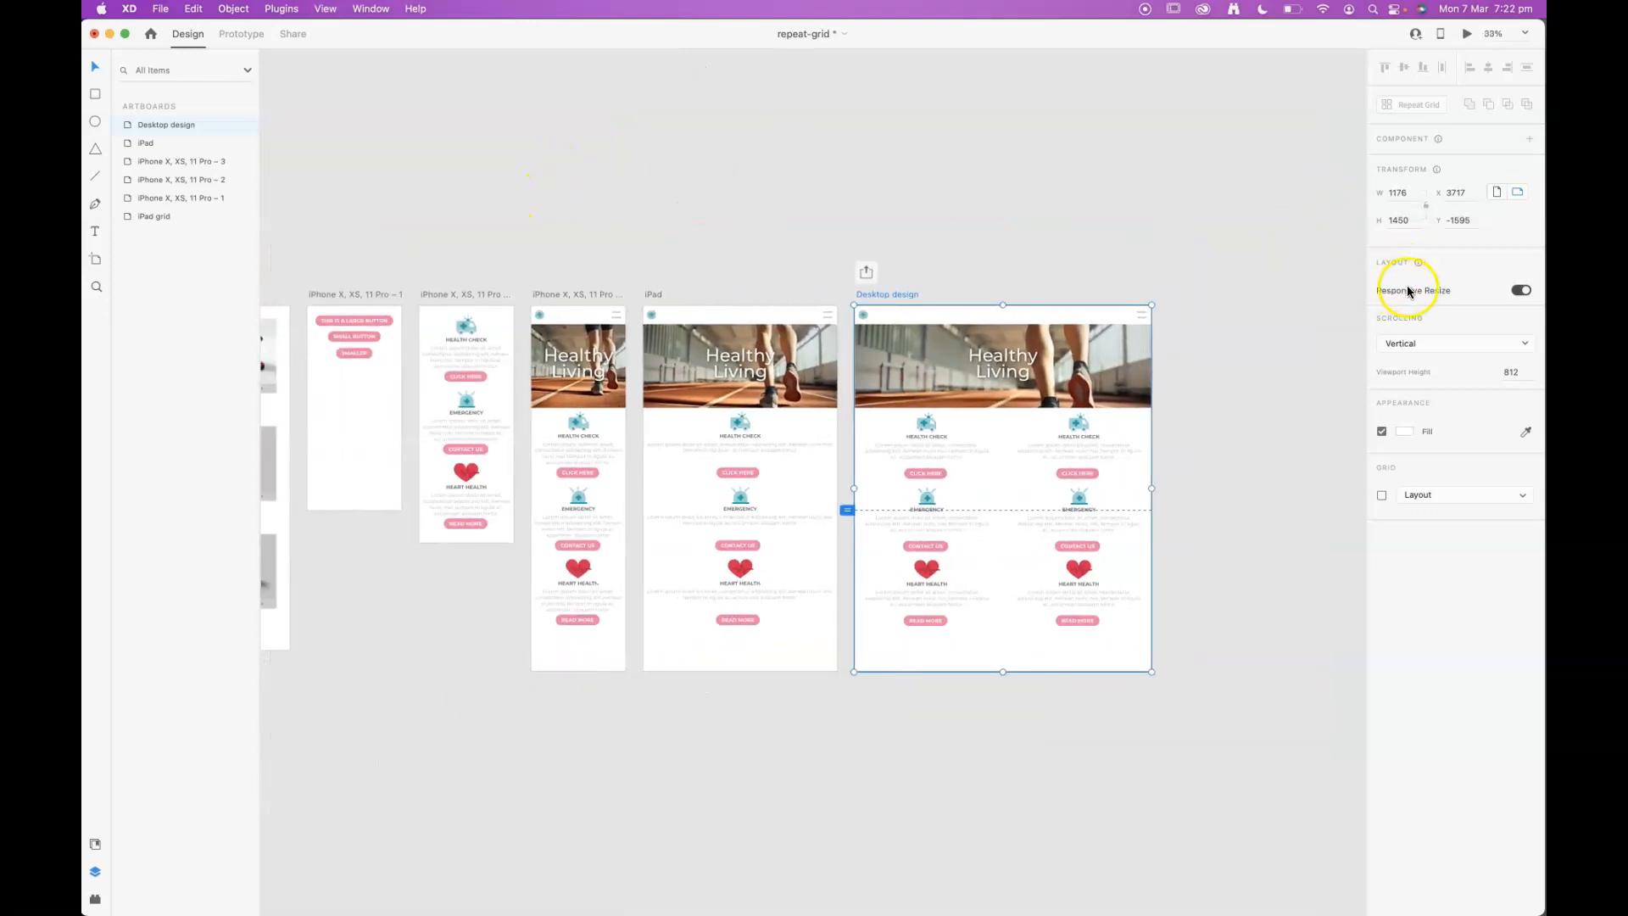
{"action": "left_click", "coordinate": [763, 183]}
{"action": "left_click", "coordinate": [579, 293]}
{"action": "left_click", "coordinate": [657, 293]}
{"action": "left_click", "coordinate": [886, 294]}
{"action": "left_click", "coordinate": [653, 293]}
{"action": "left_click", "coordinate": [583, 293]}
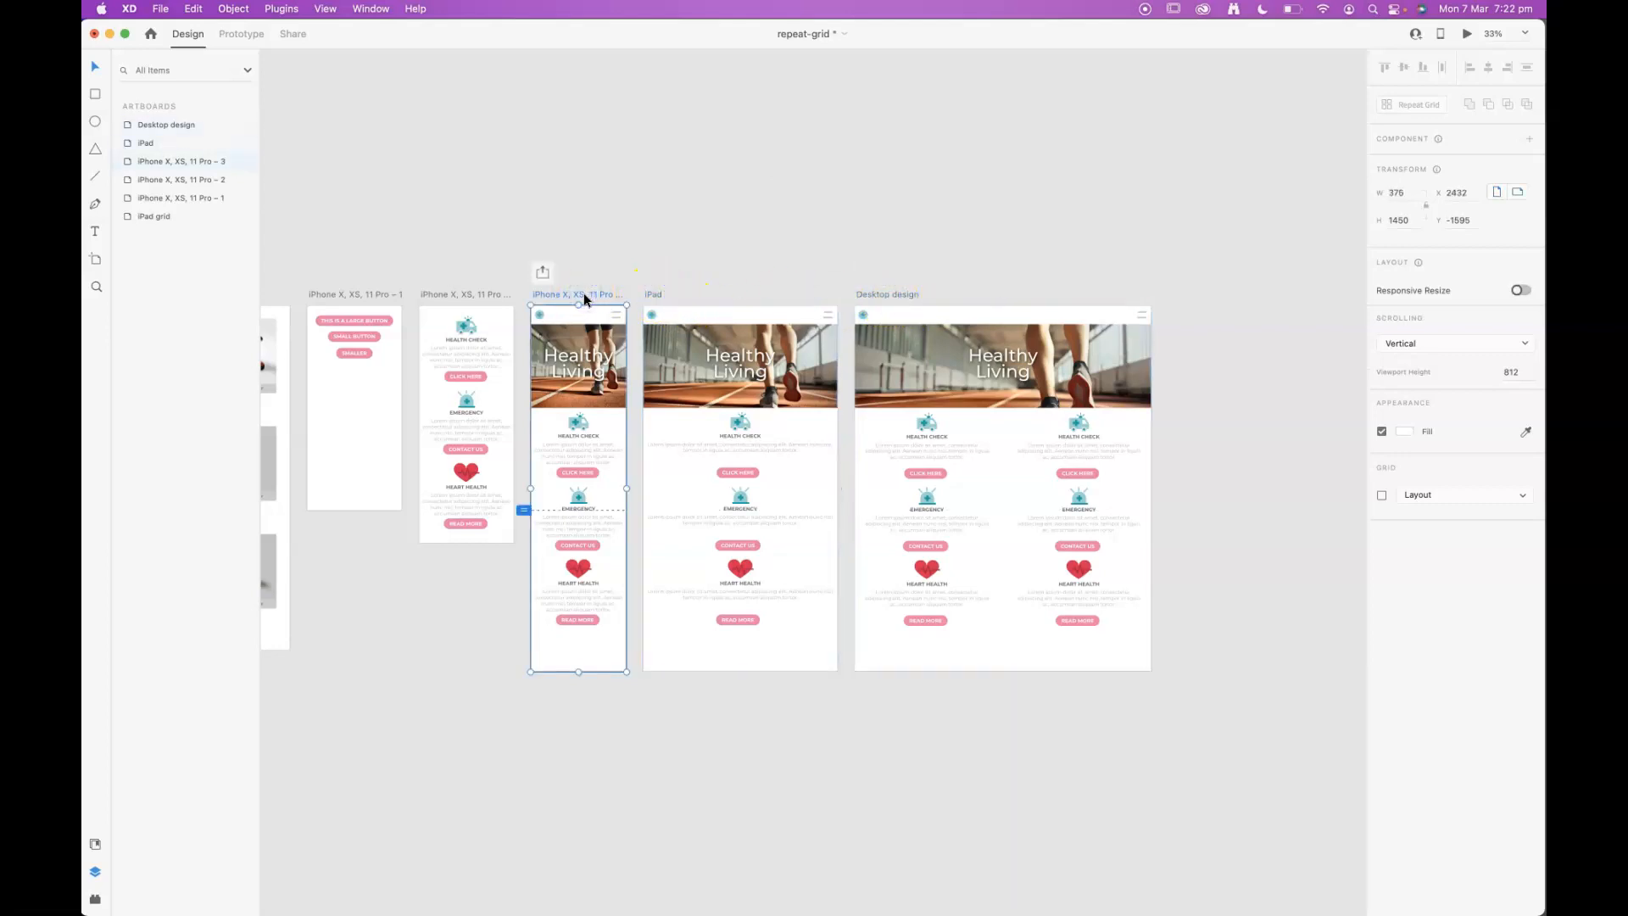